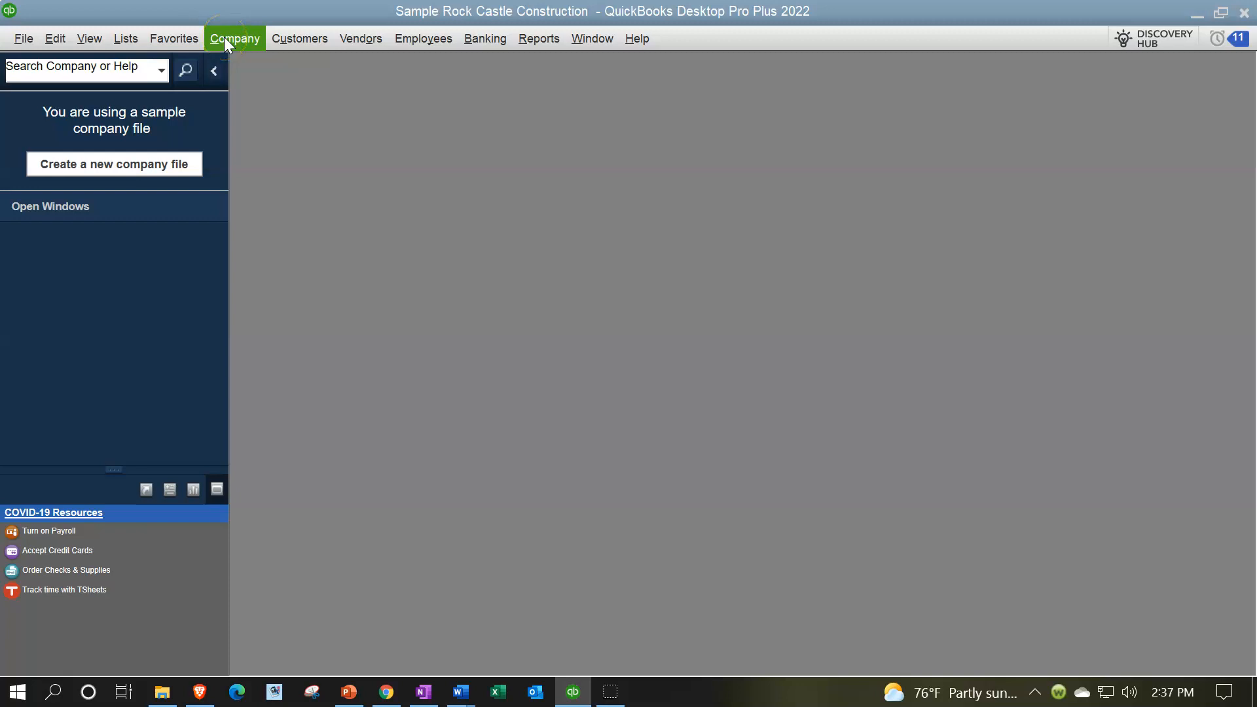
Open the company's Home page and maximize its window.
click(234, 60)
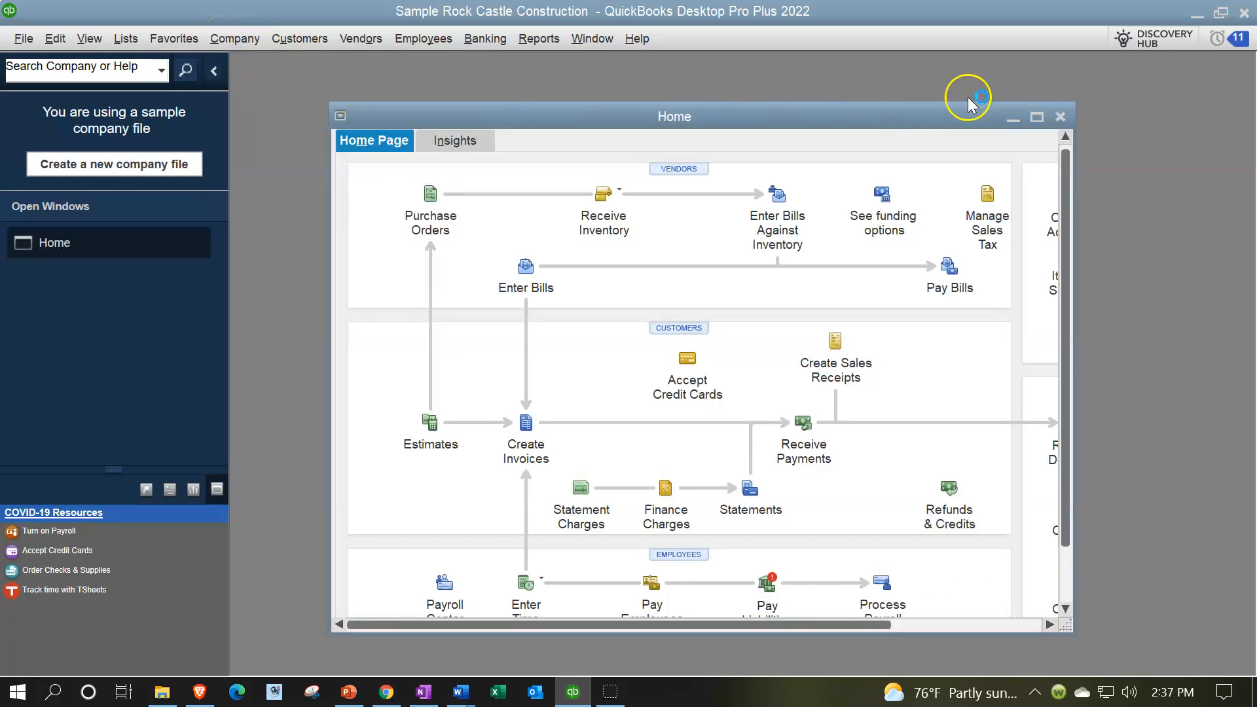
click(1038, 117)
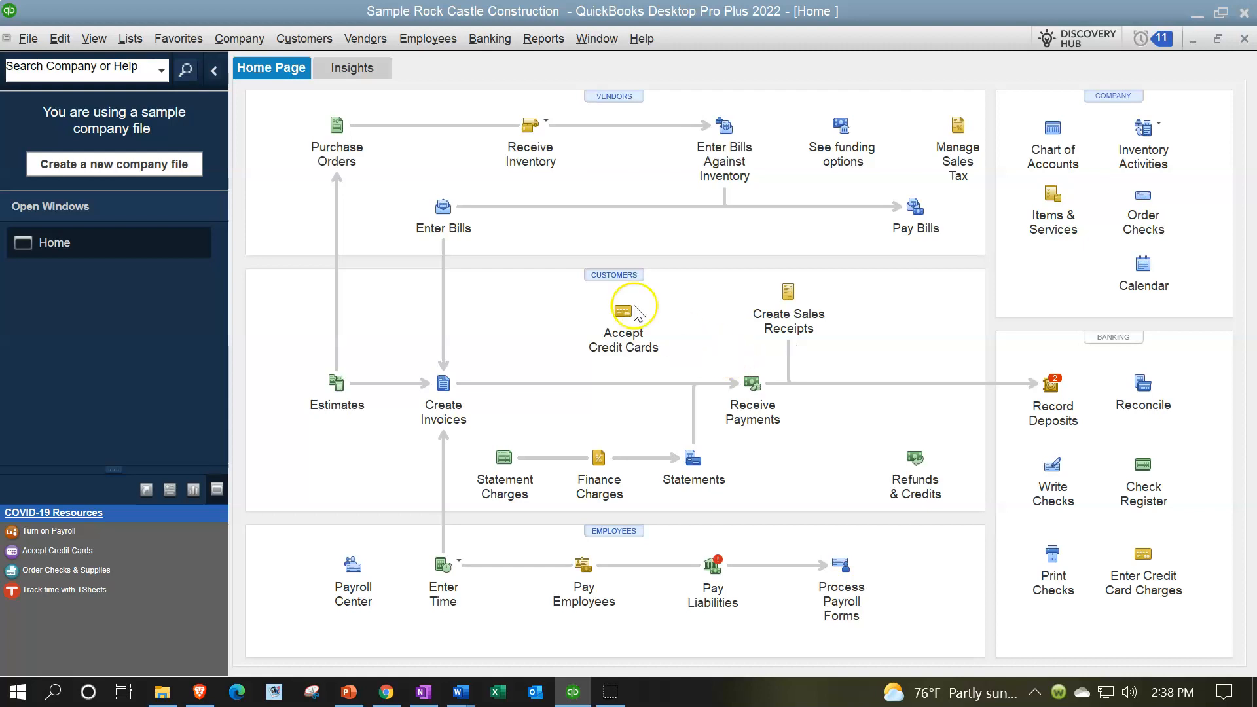
Disable Sales Receipts and Statements and Statement Charges in the Desktop View company preferences, and accept closing all open windows.
click(60, 41)
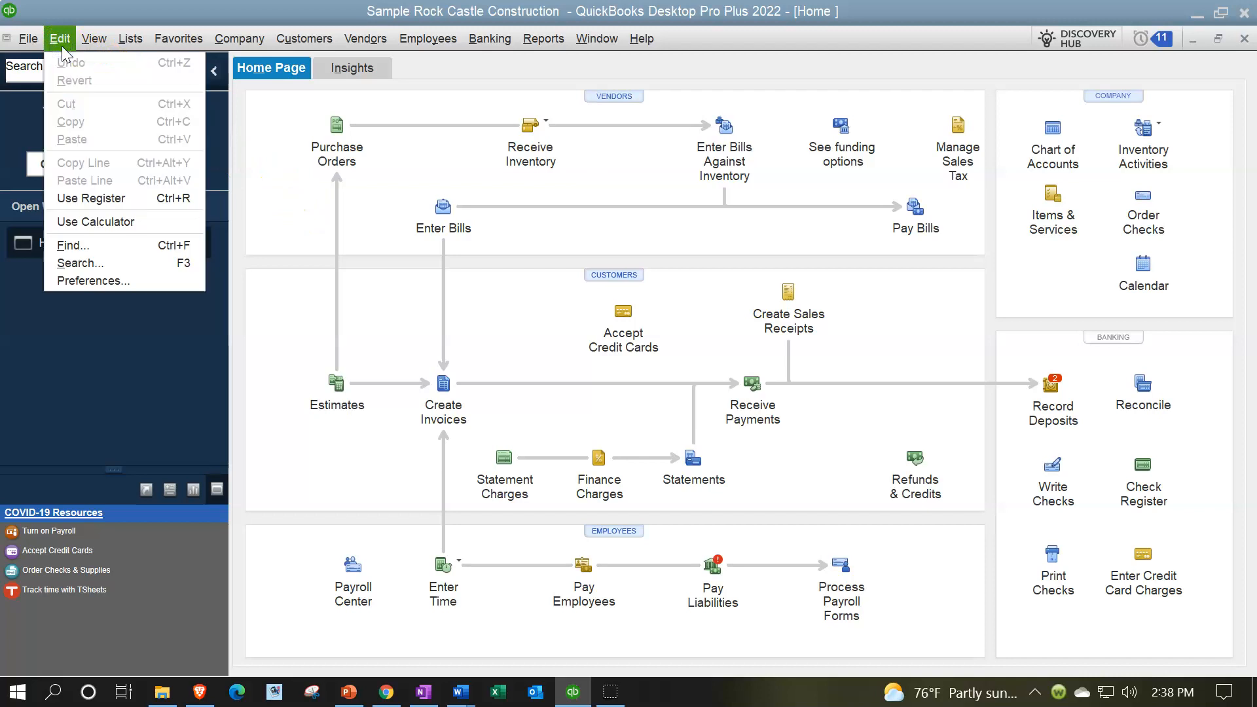
click(75, 283)
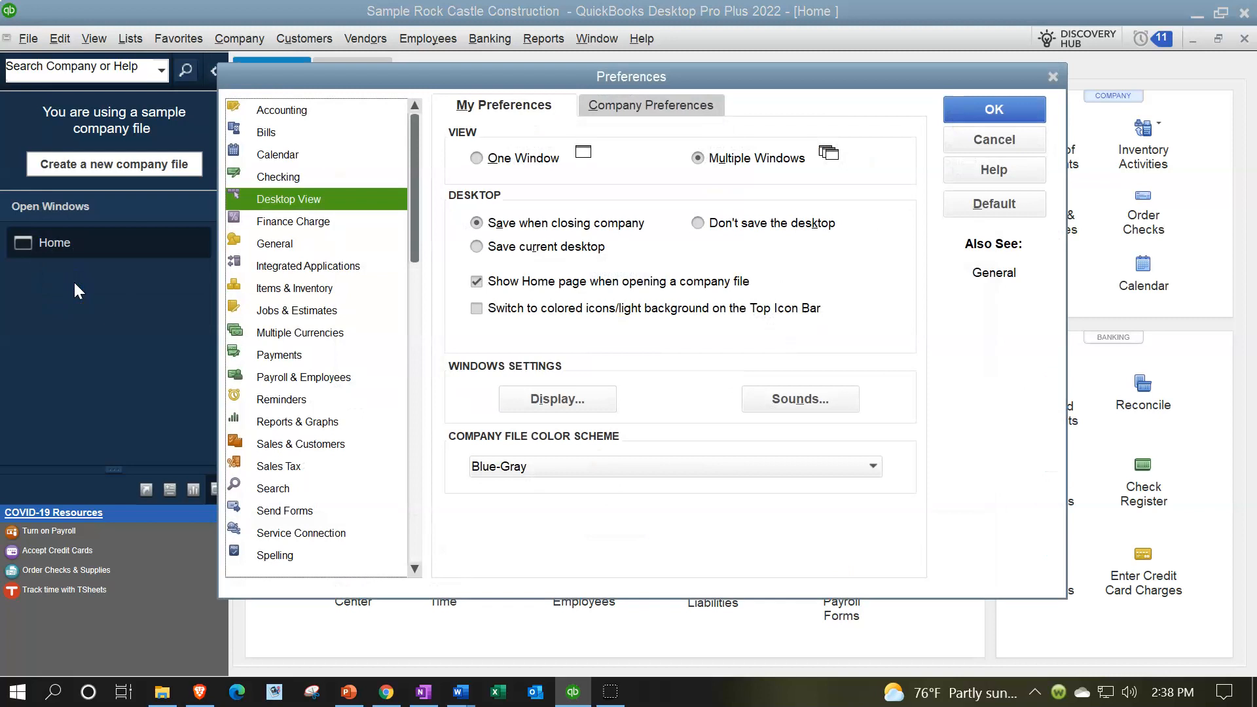
click(269, 200)
click(643, 117)
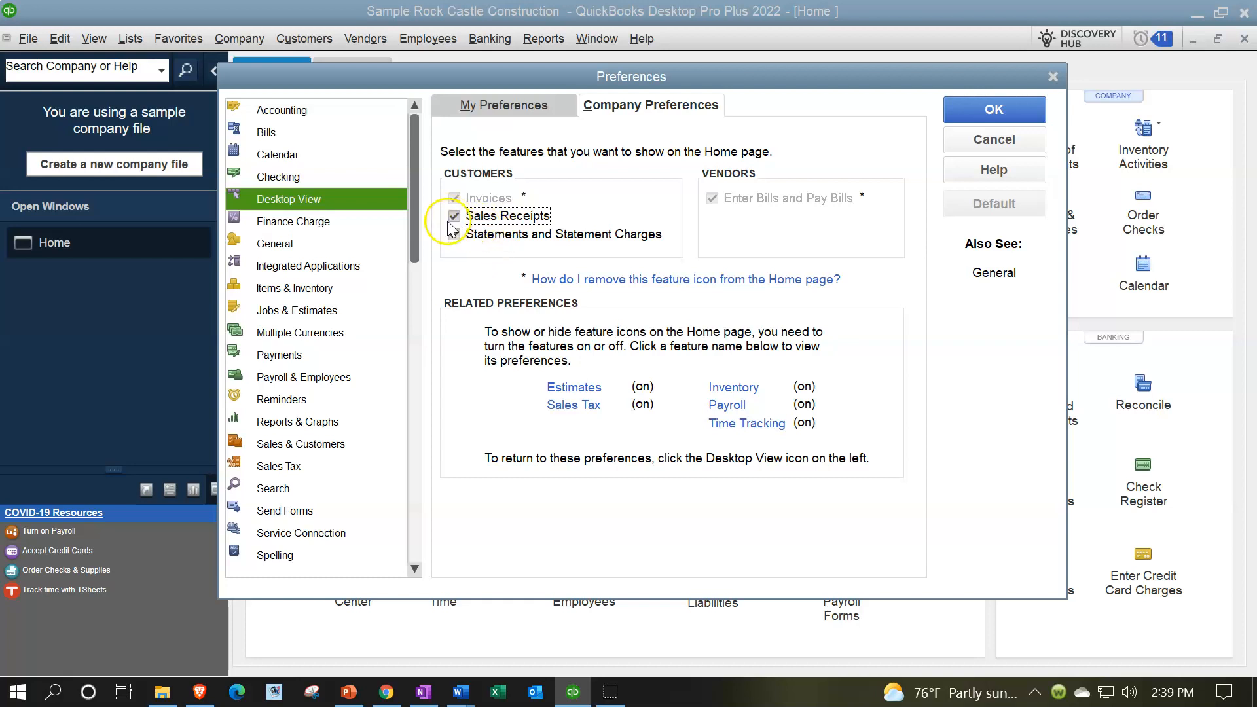
drag(502, 73, 565, 361)
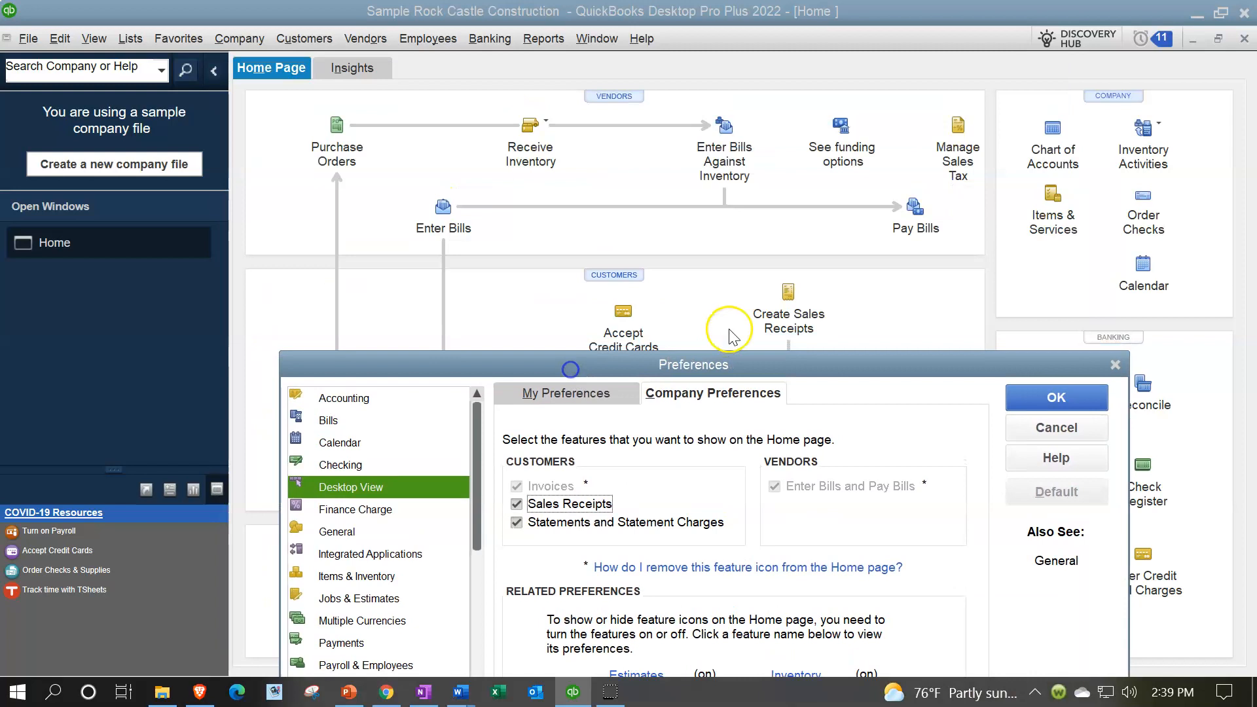
drag(761, 362, 688, 98)
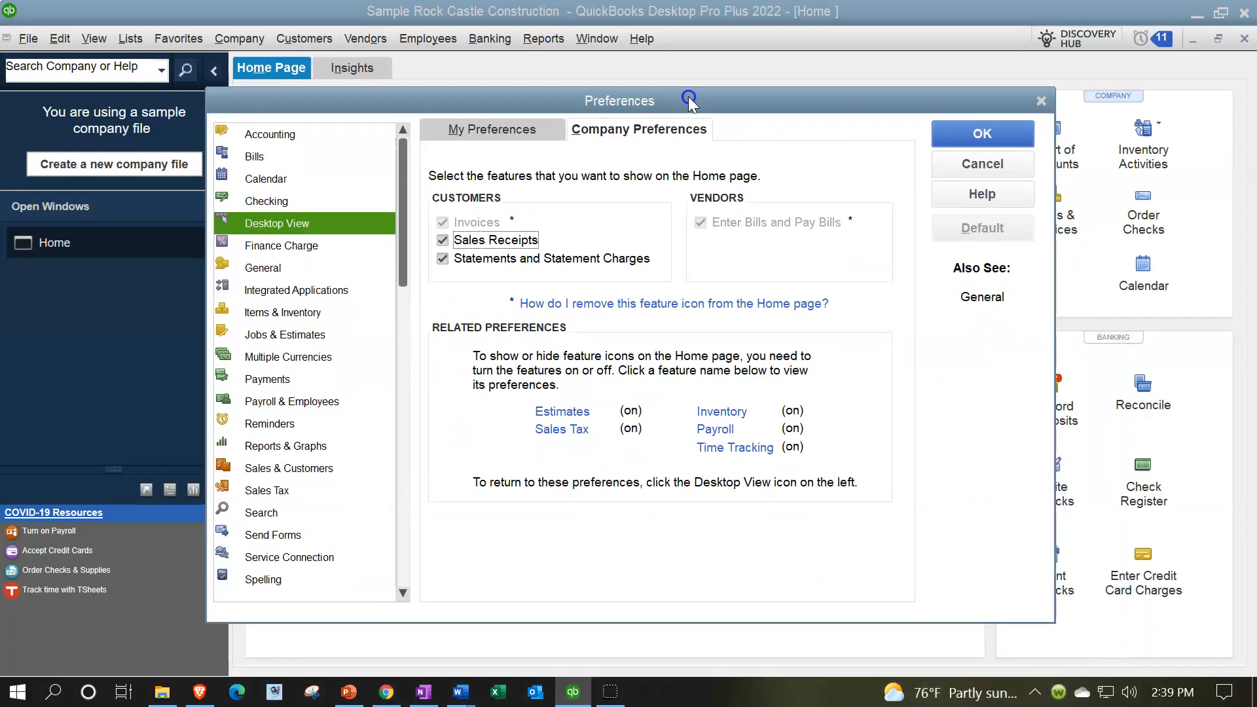
click(443, 242)
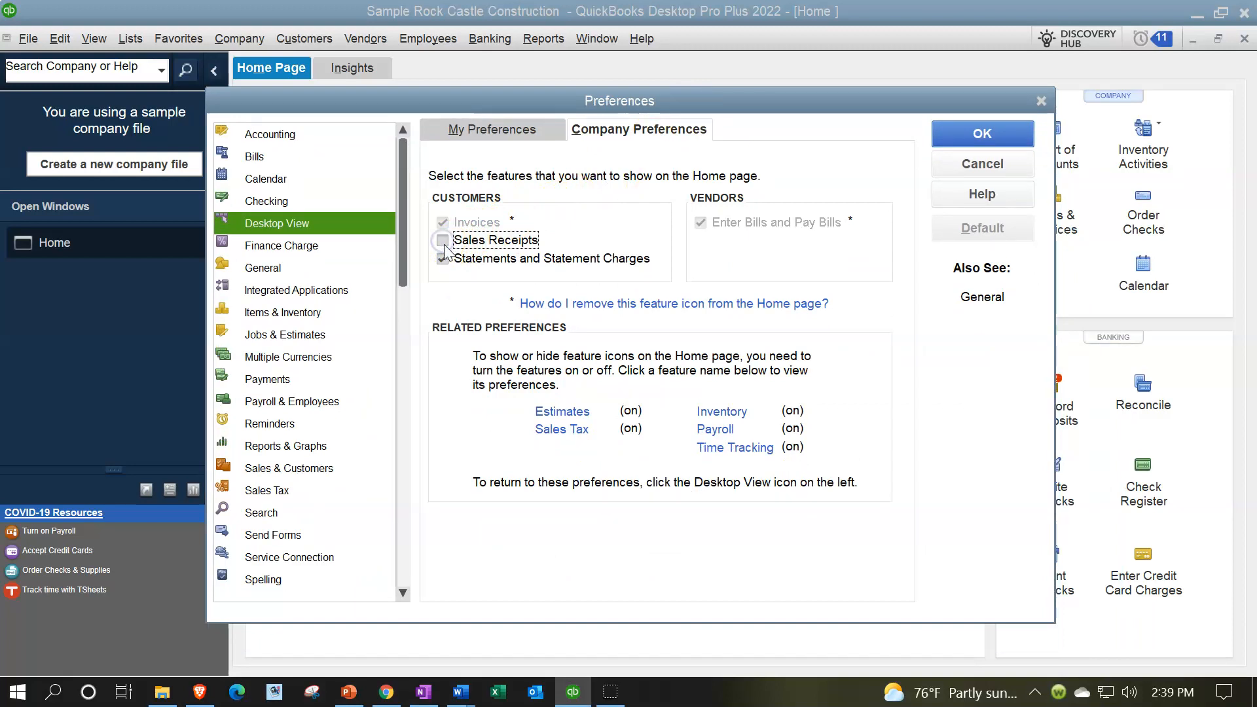
click(443, 260)
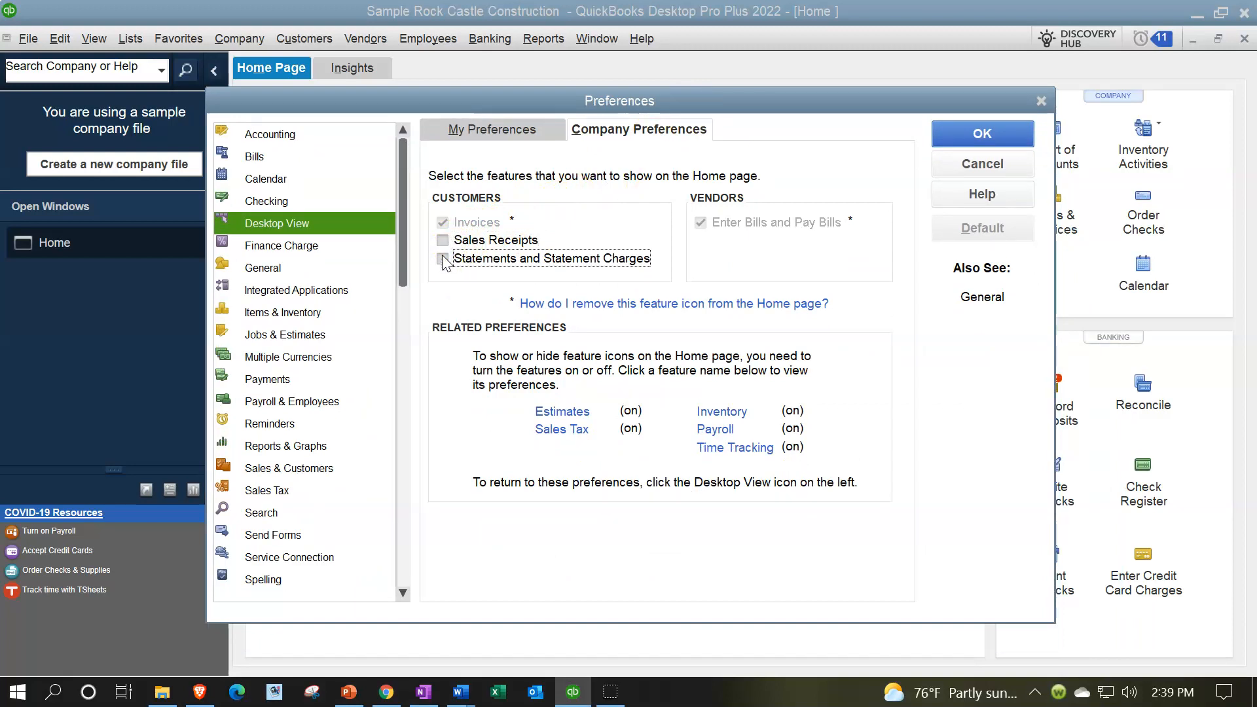
click(951, 131)
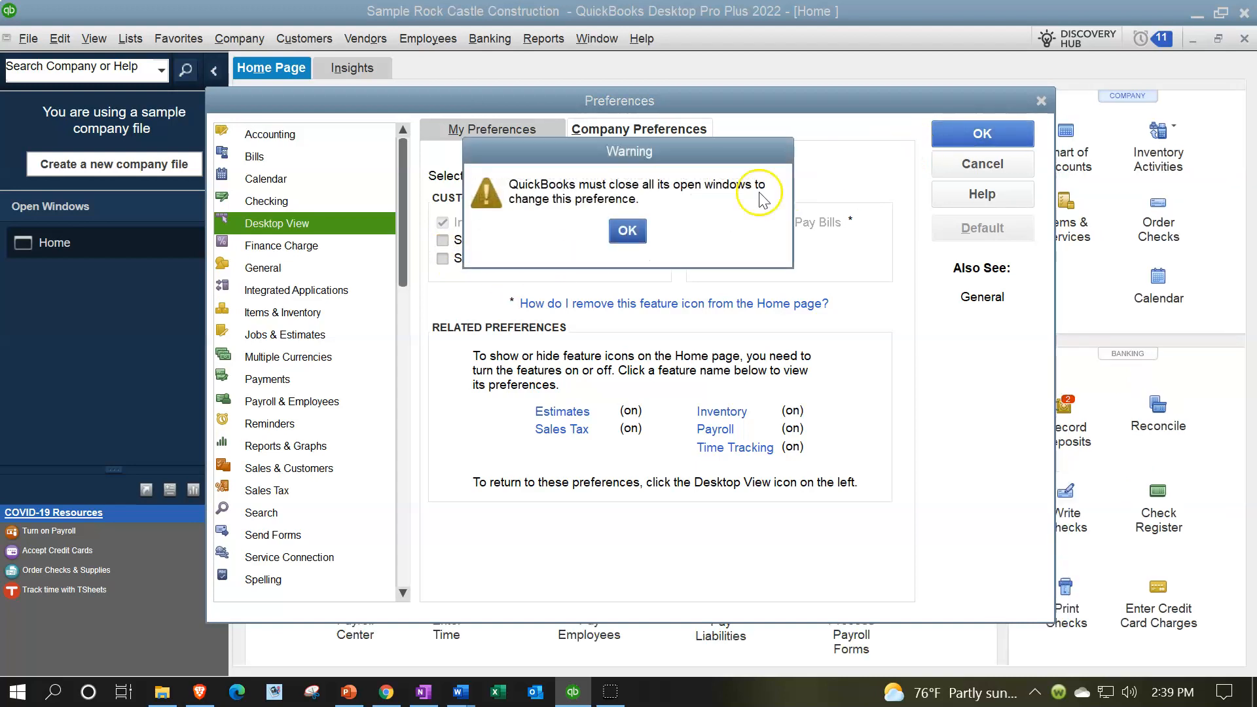
click(629, 232)
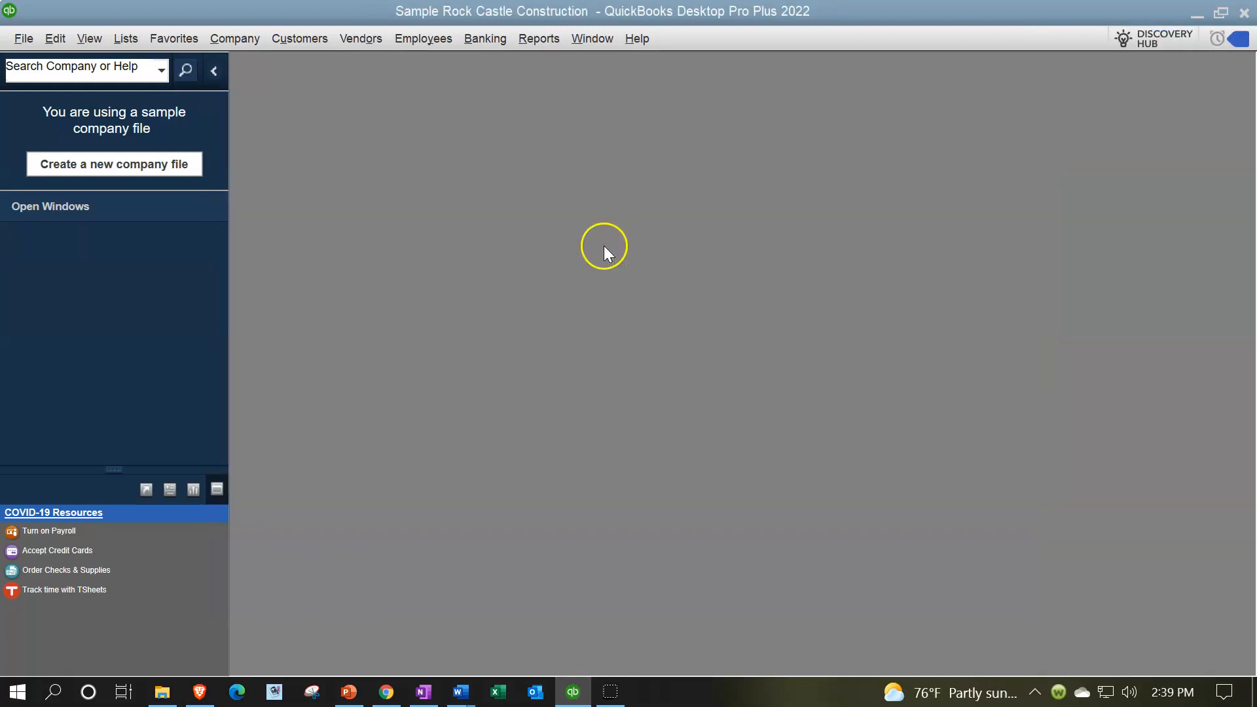
Reopen the Home page in a maximized window to check the Customers section.
click(230, 36)
click(232, 62)
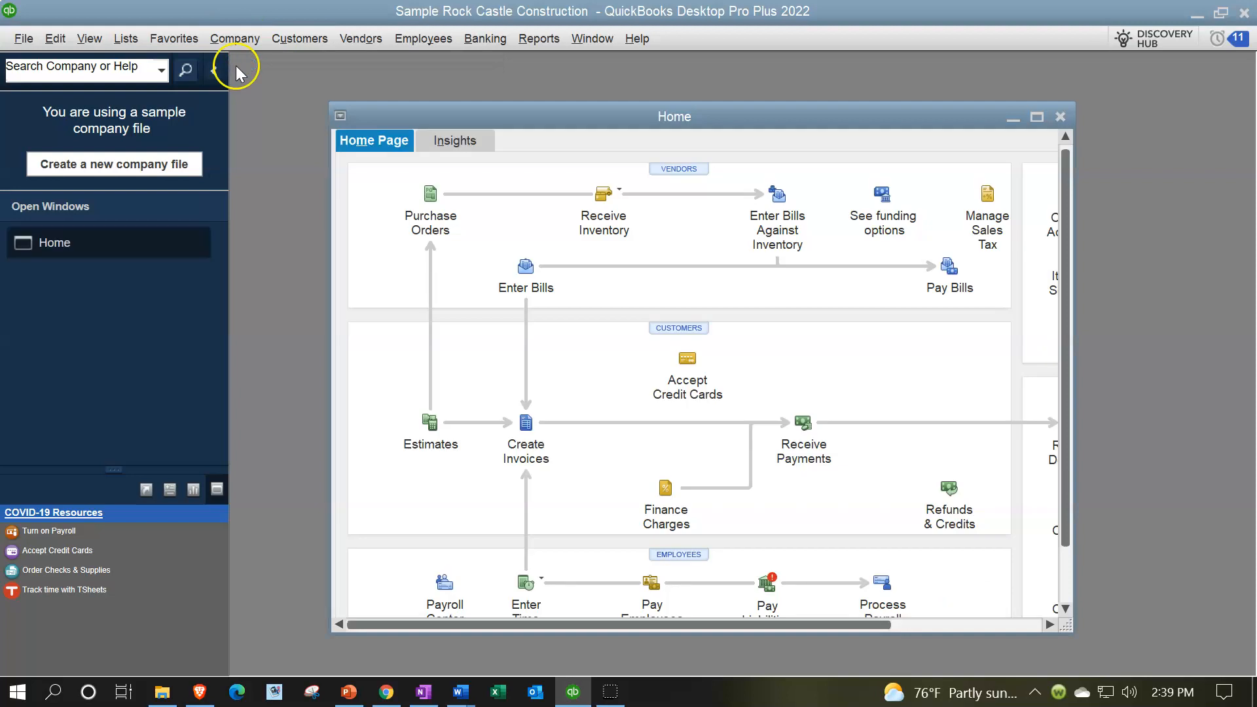
click(1037, 117)
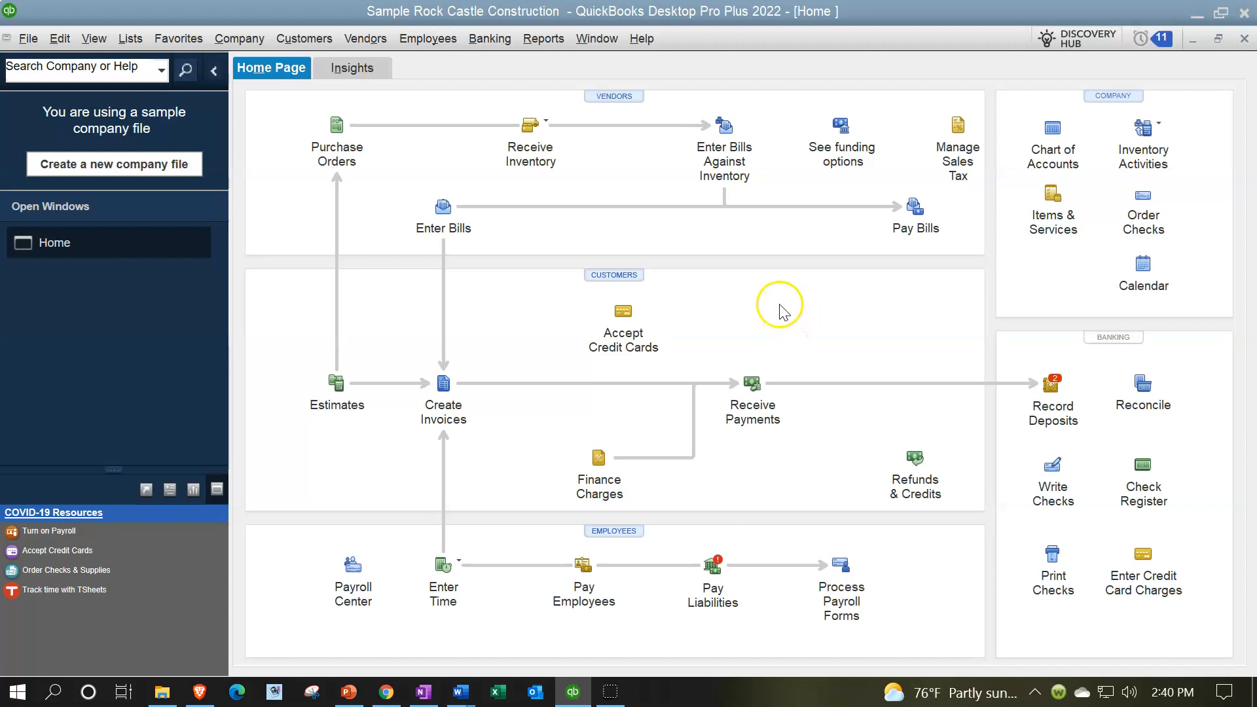
Re-enable Sales Receipts and Statements and Statement Charges in the Desktop View company preferences, and accept closing all open windows.
click(60, 39)
click(98, 280)
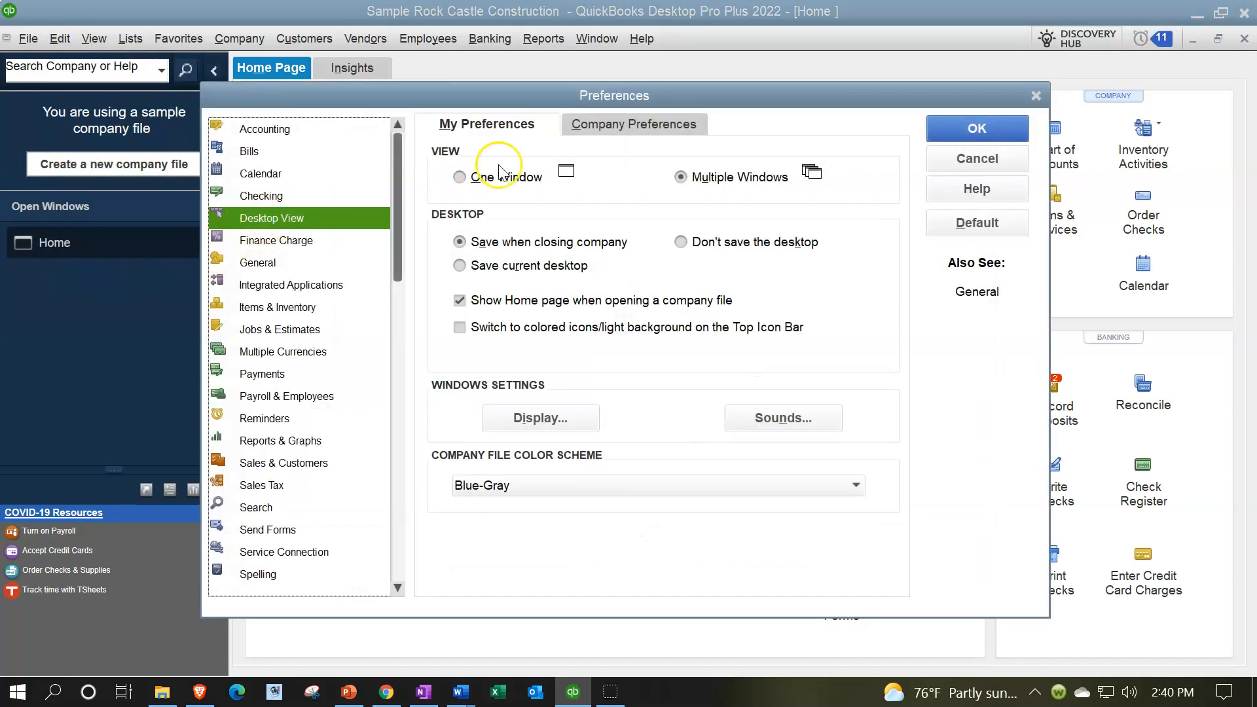
click(595, 130)
click(438, 235)
click(438, 252)
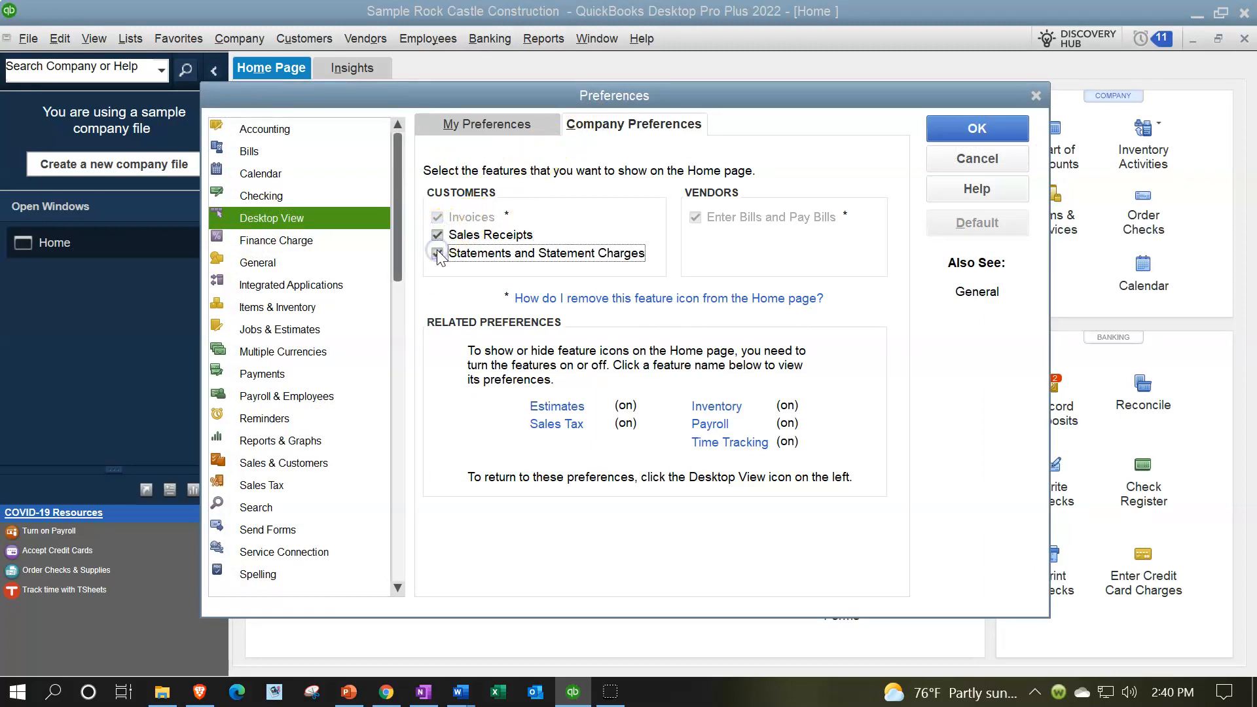
click(953, 131)
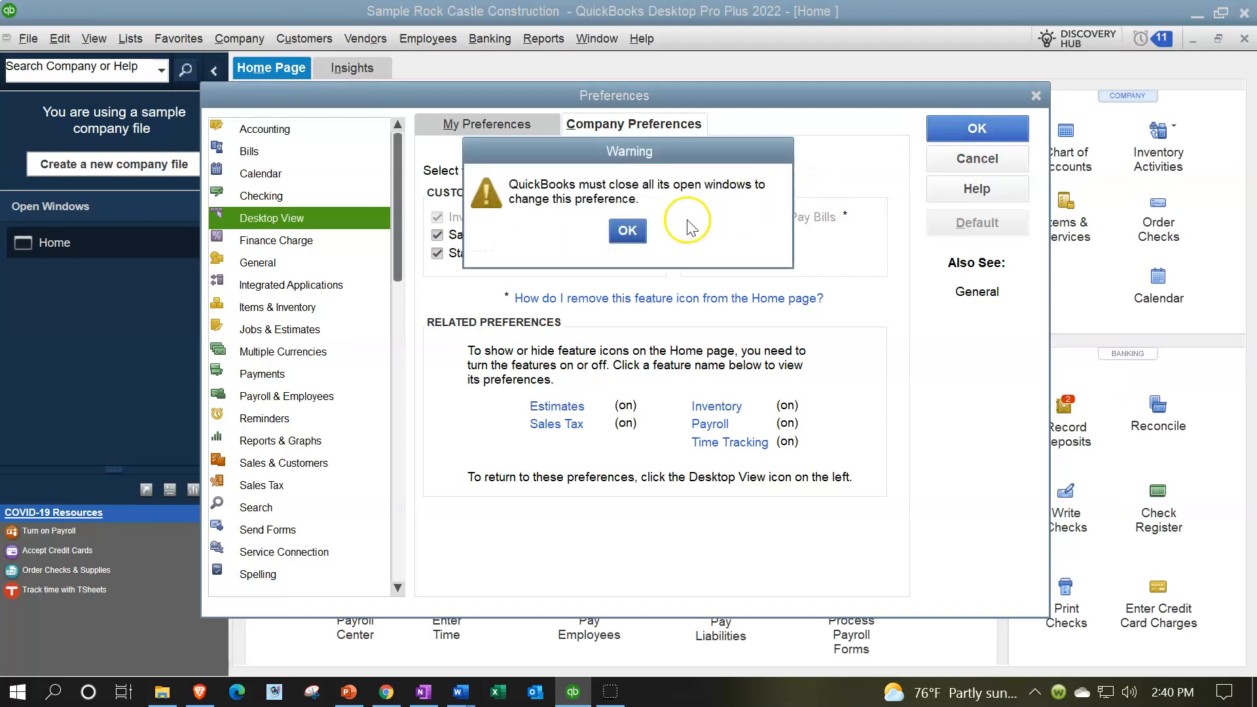
click(627, 230)
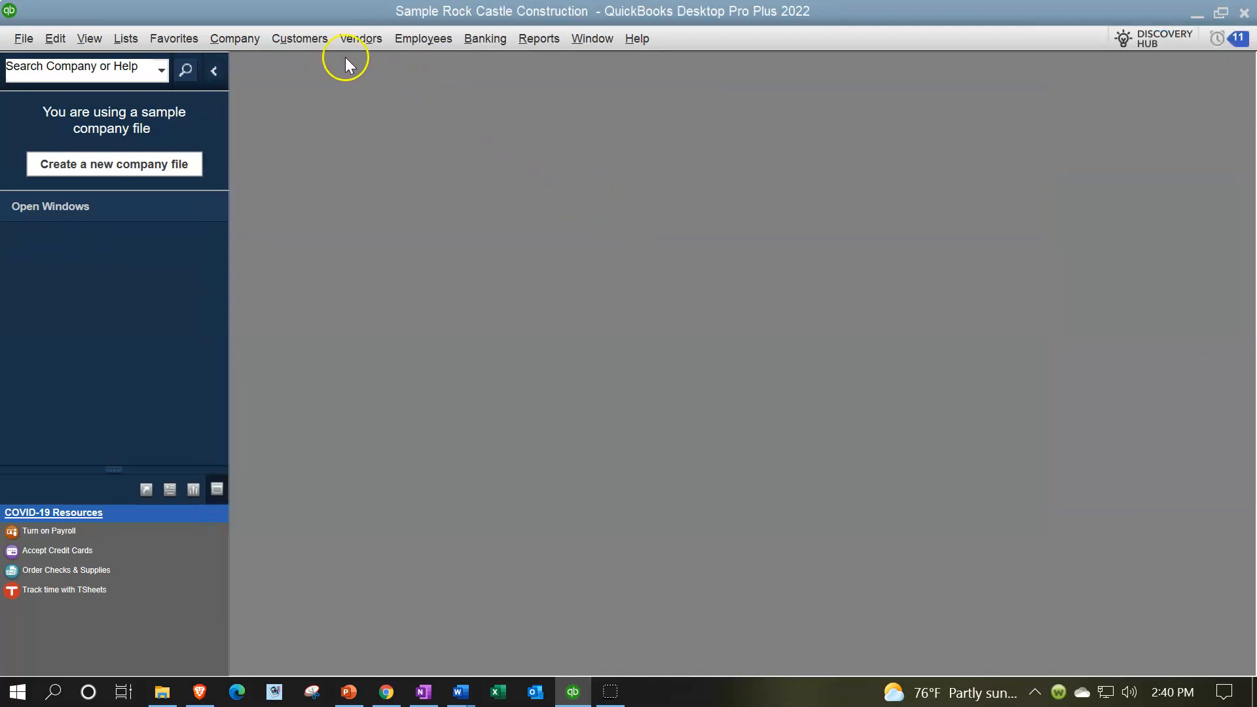
Bring back the maximized Home page to check the sales receipt and statement icons.
click(243, 41)
click(242, 63)
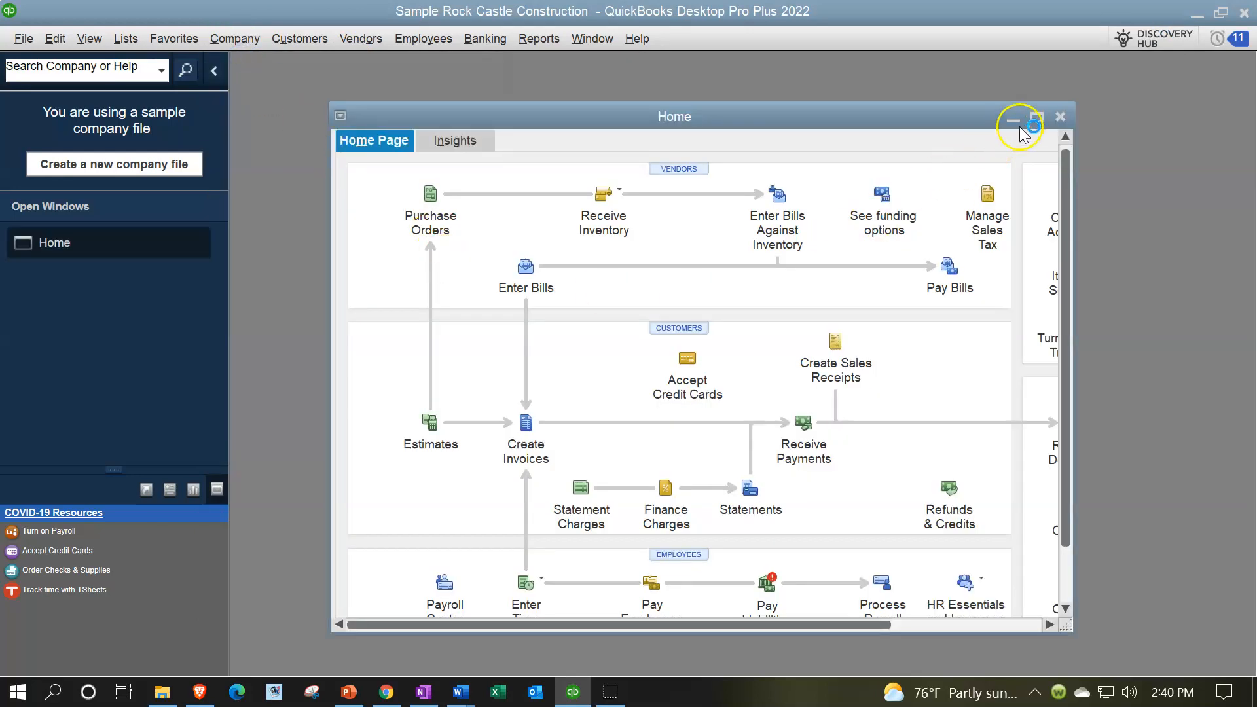
click(1037, 116)
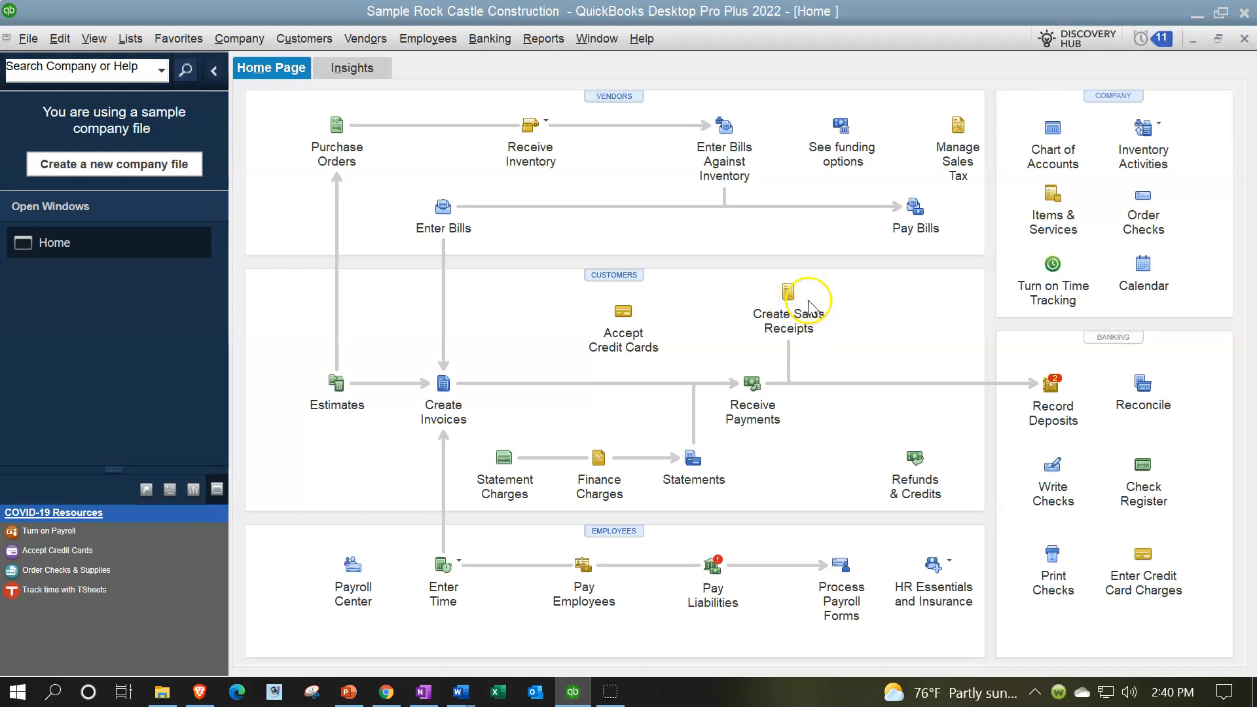
Set the option for creating estimates to No through the Estimates related preference of Desktop View, and accept closing all open windows.
click(60, 39)
click(113, 280)
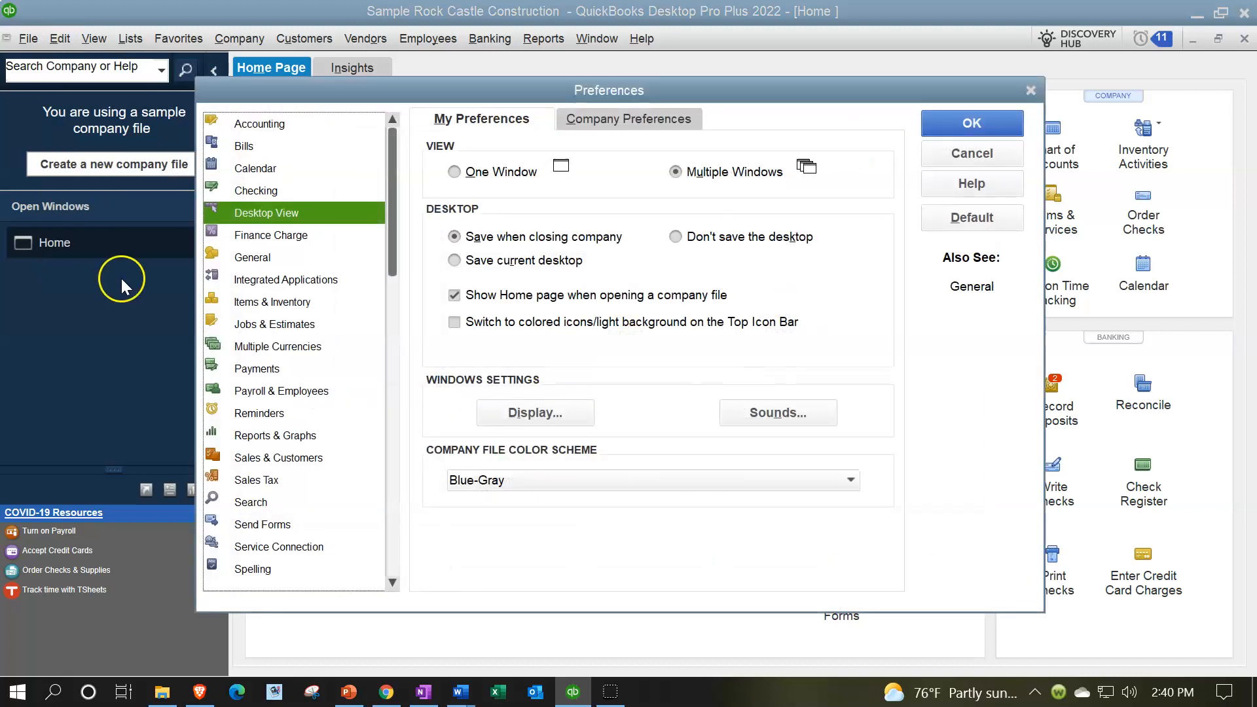
click(604, 121)
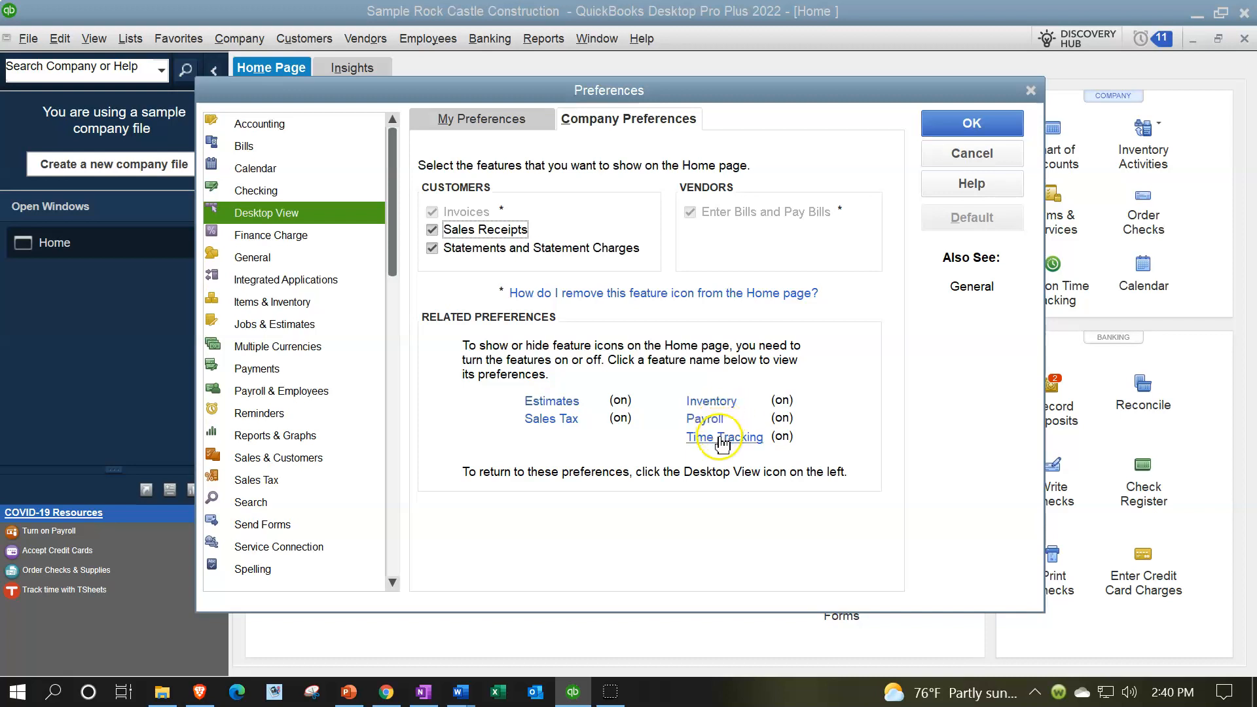
click(556, 404)
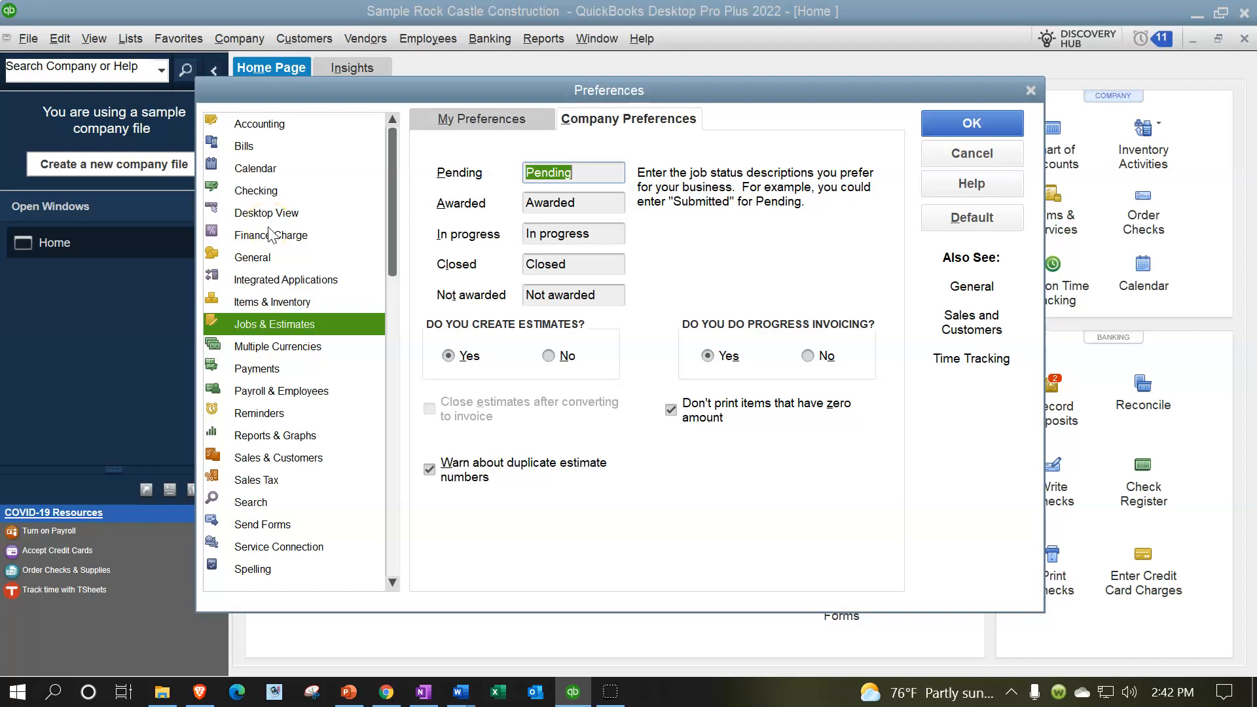
click(549, 357)
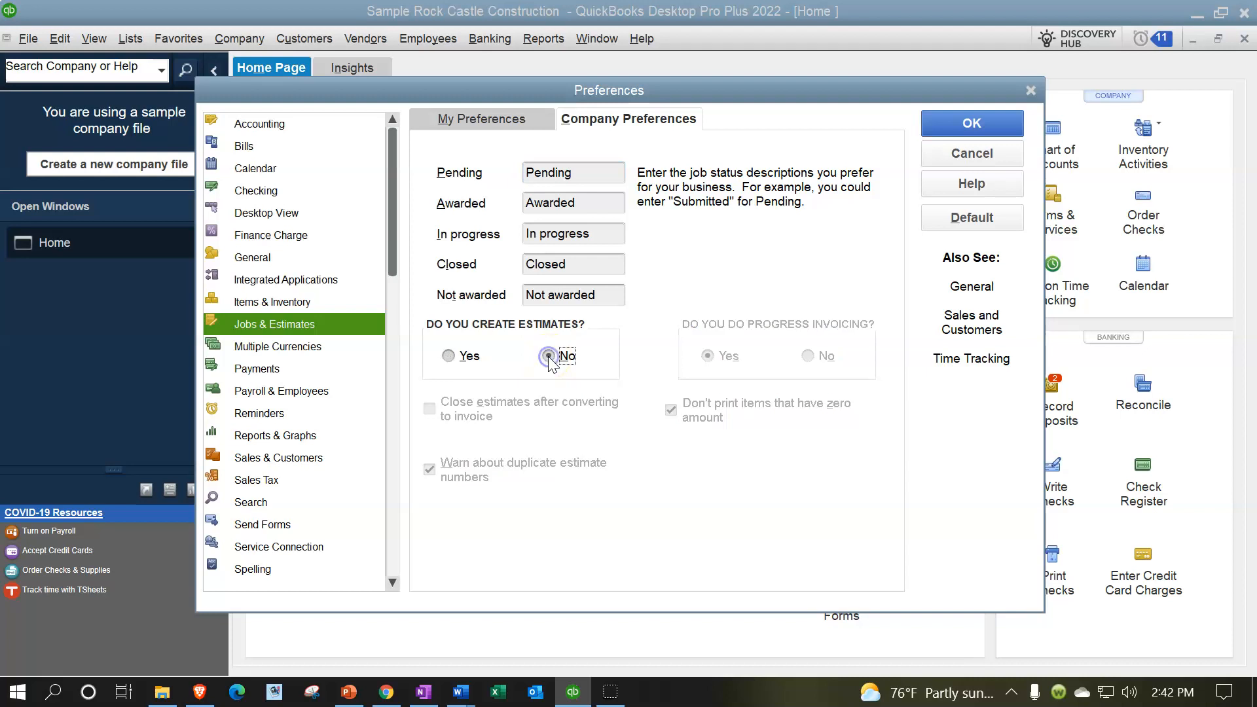
drag(710, 91, 920, 160)
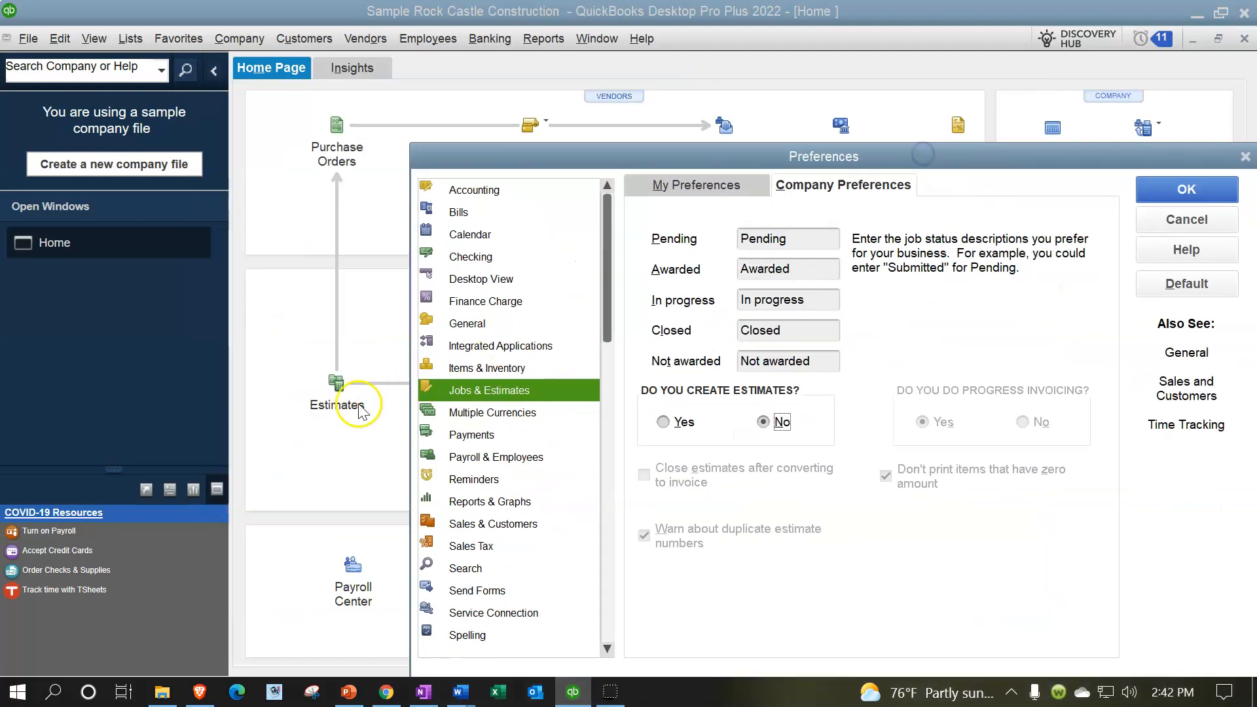
drag(812, 150, 692, 76)
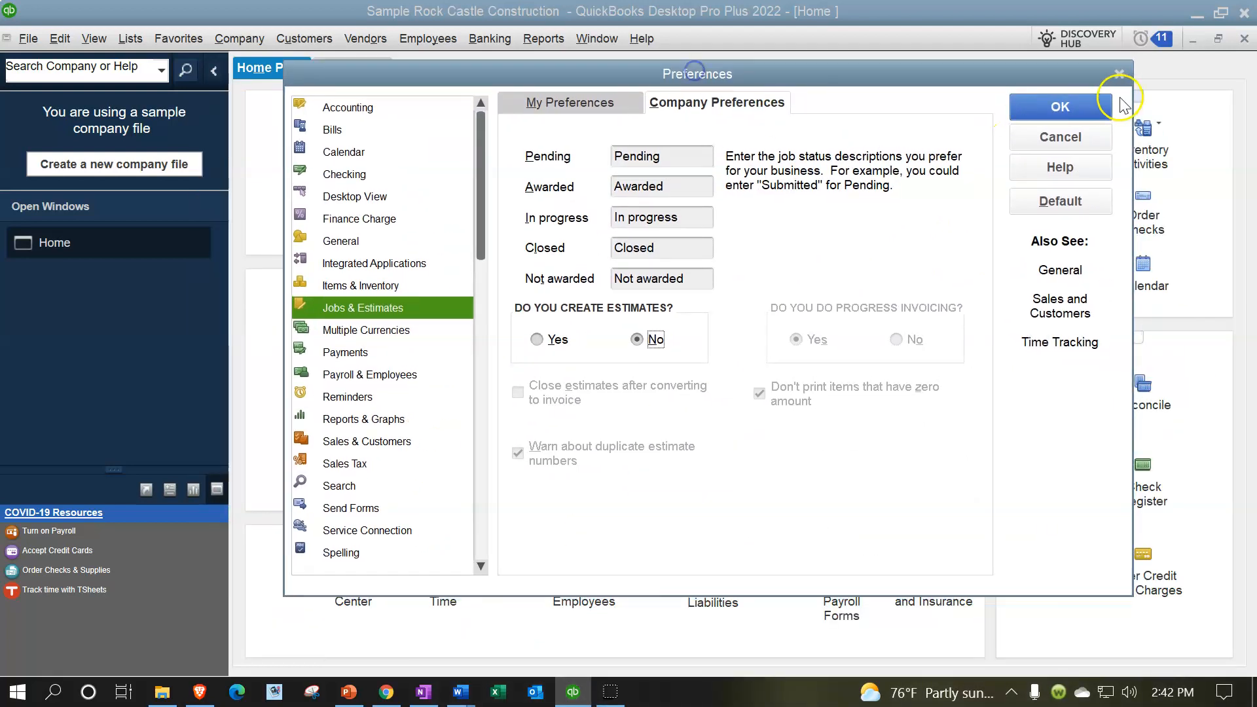
click(1069, 114)
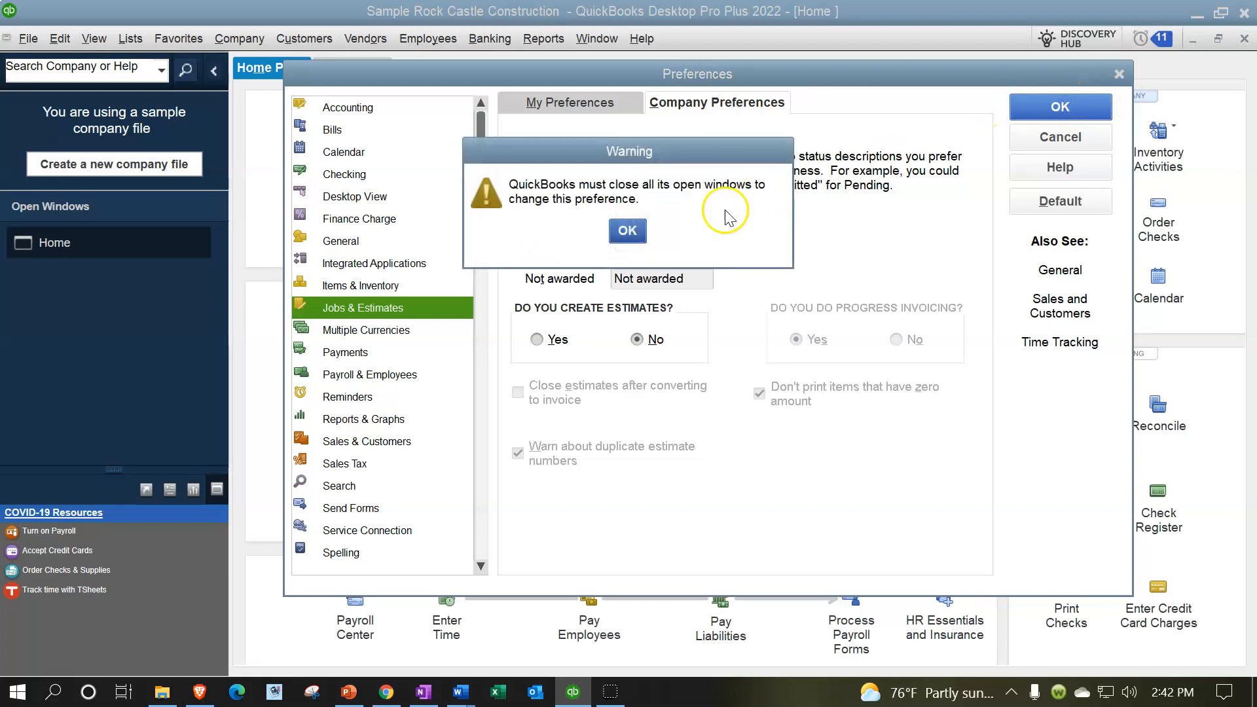
click(639, 233)
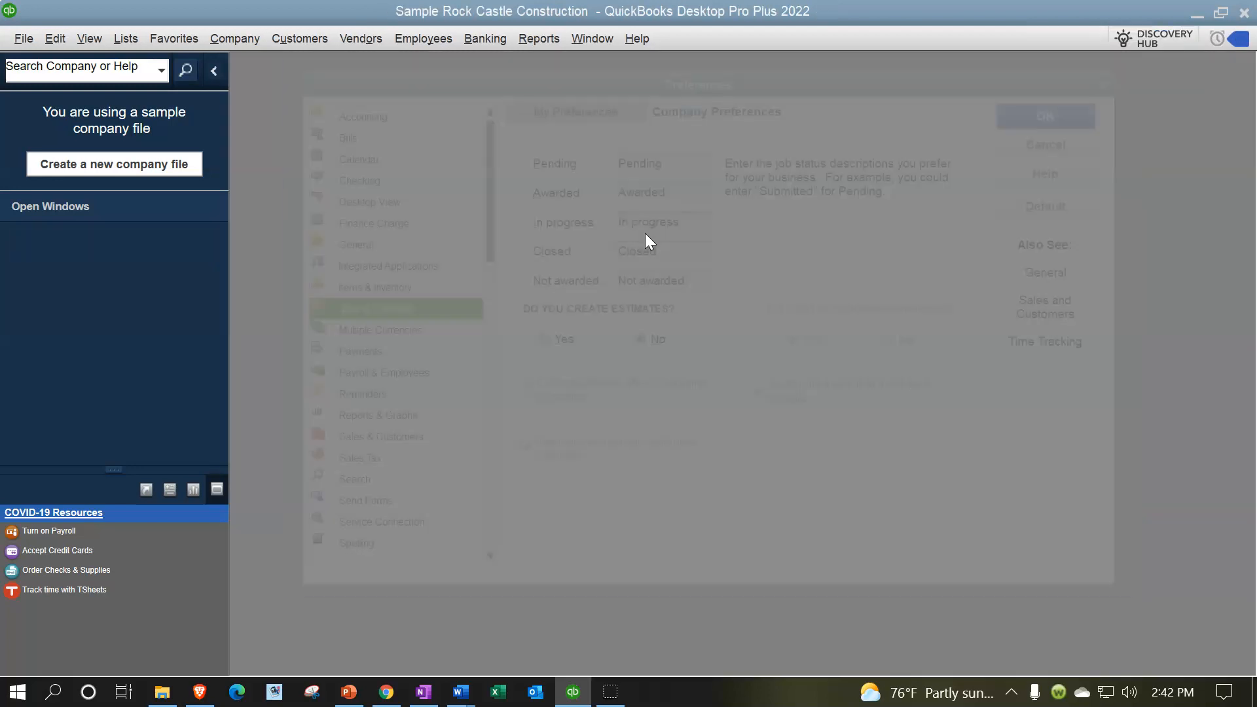
Reopen and maximize the Home page to check the Customers workflow for the Estimates icon.
click(102, 40)
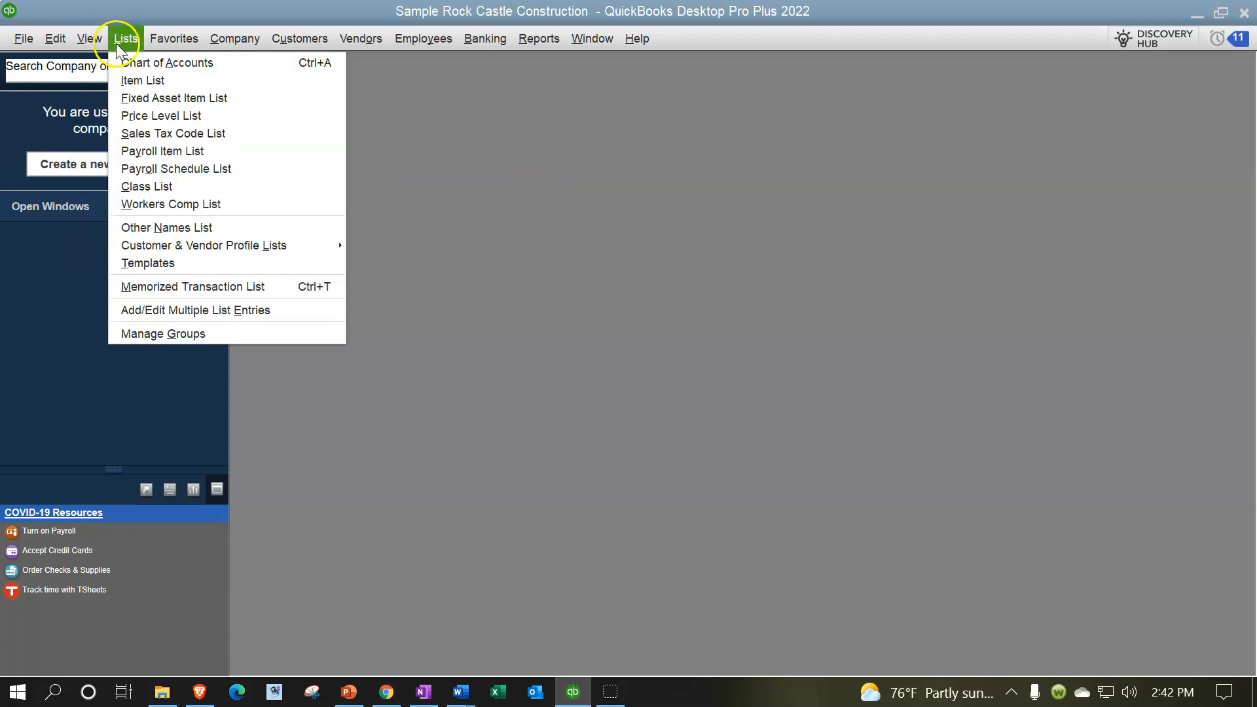
mouse_move(234, 38)
click(221, 65)
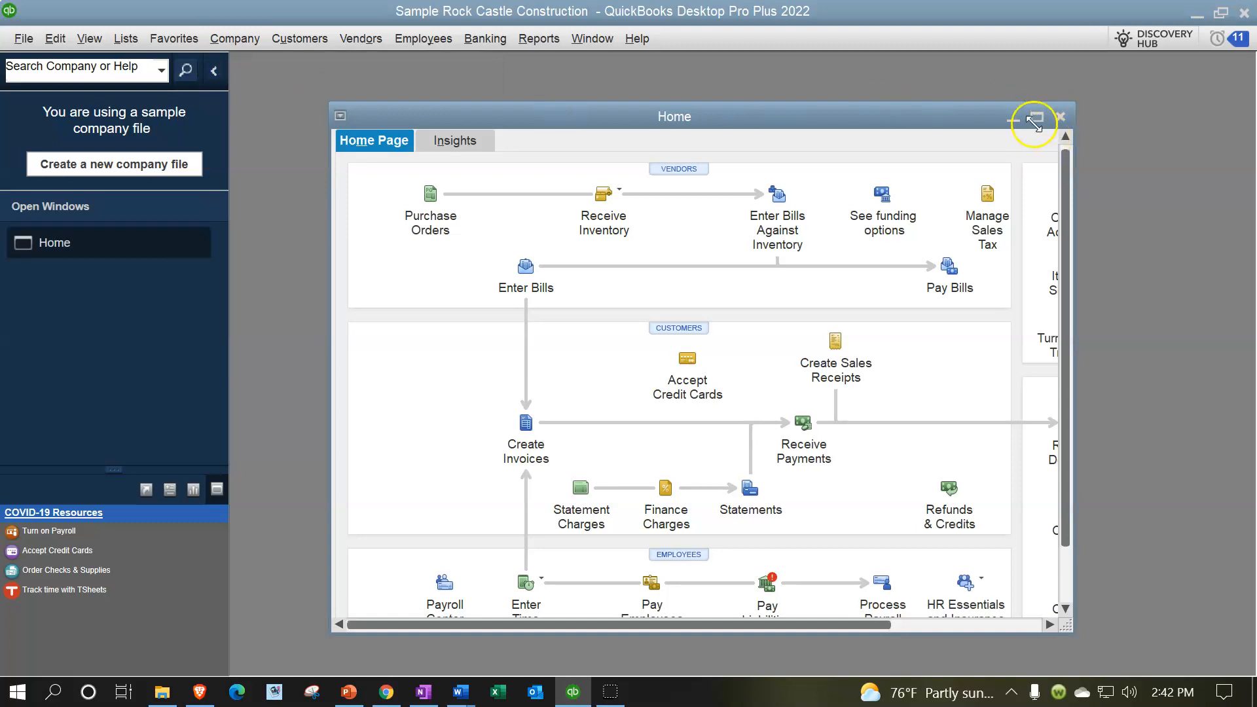
click(1036, 118)
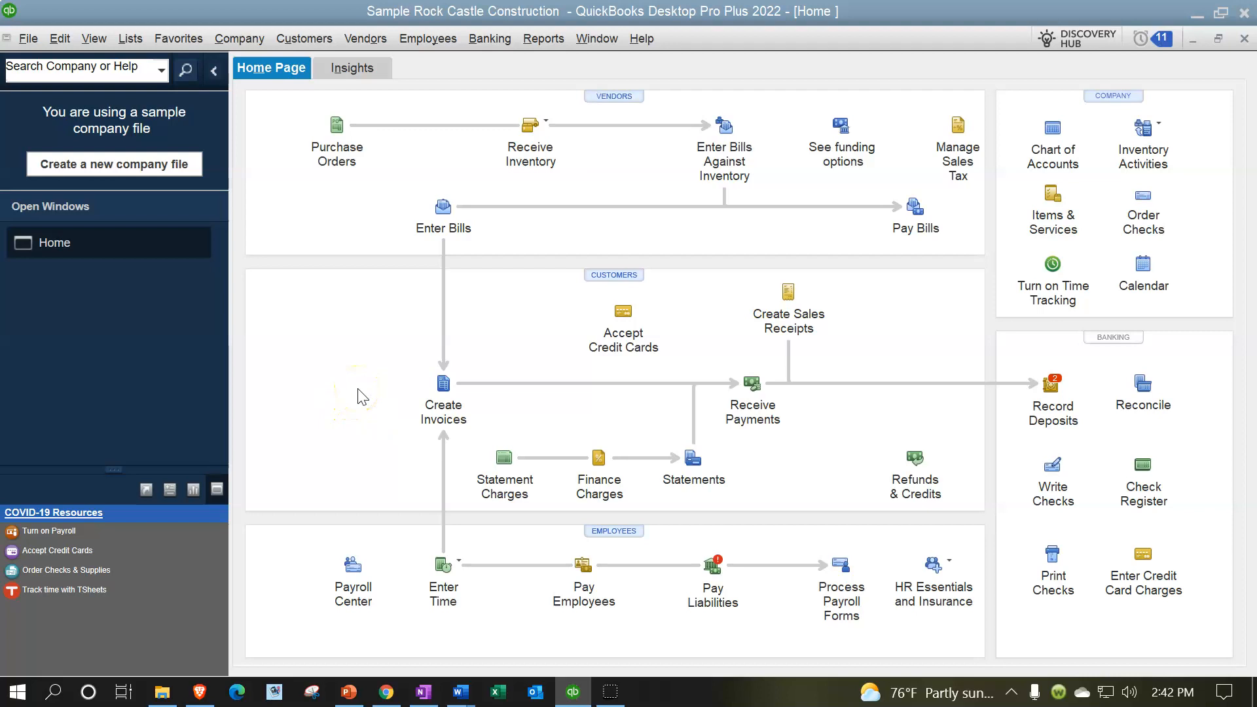
Review the Desktop View company preferences for the Home page, and open the related Sales Tax company preferences.
click(60, 40)
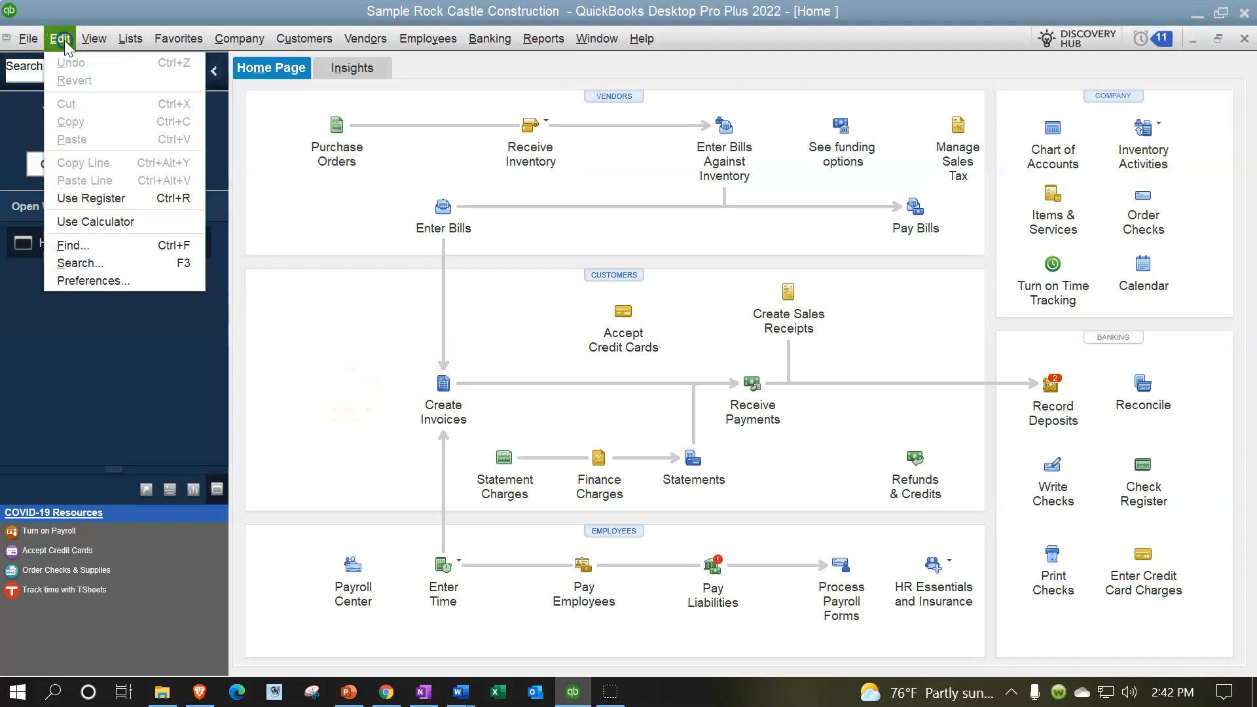
click(104, 282)
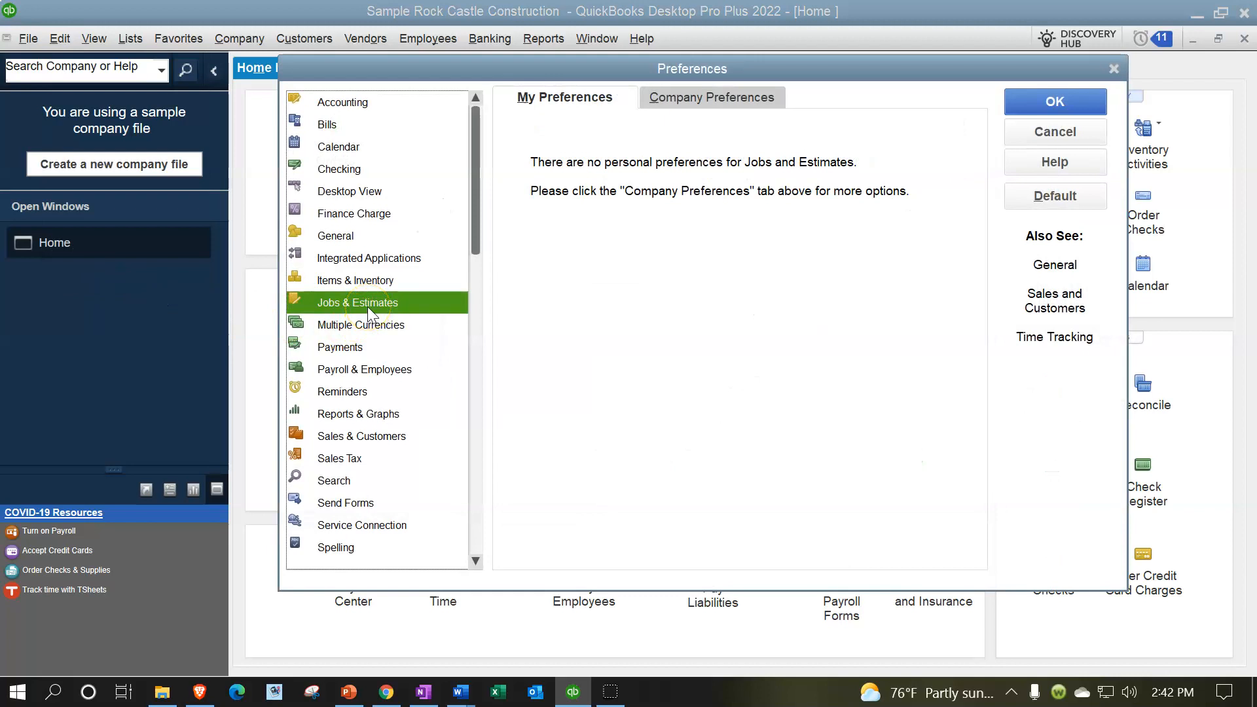
click(334, 192)
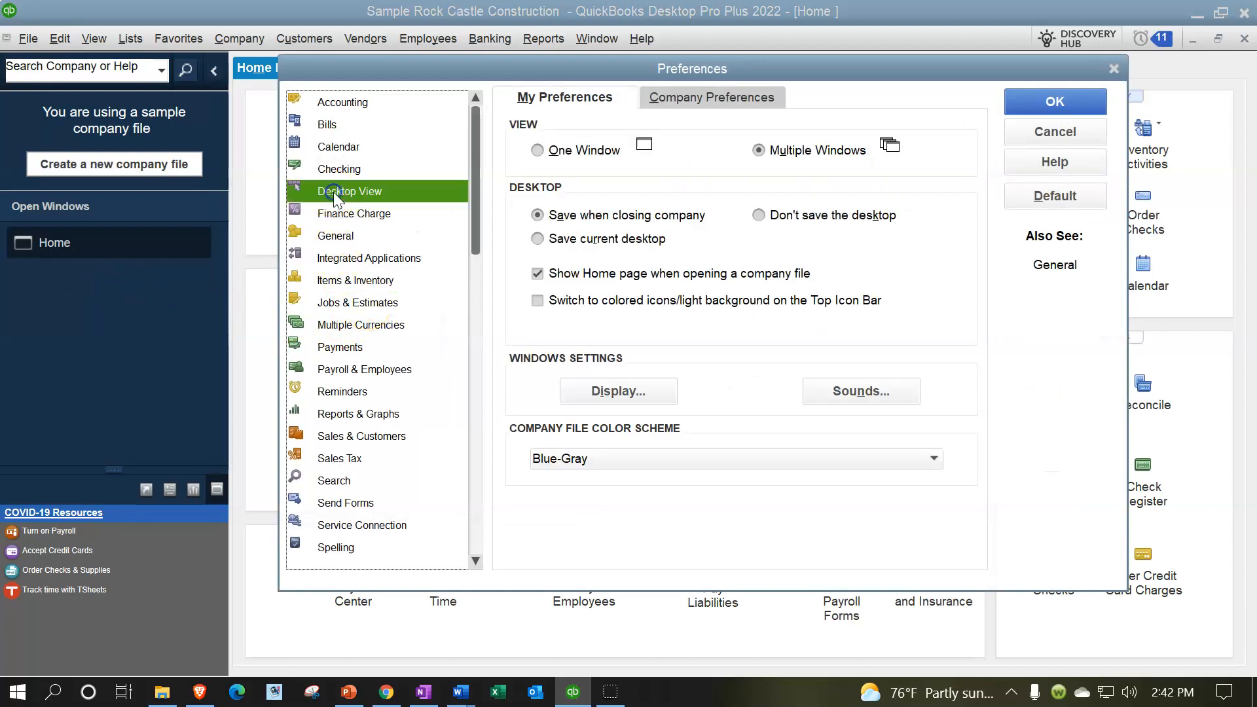
click(715, 98)
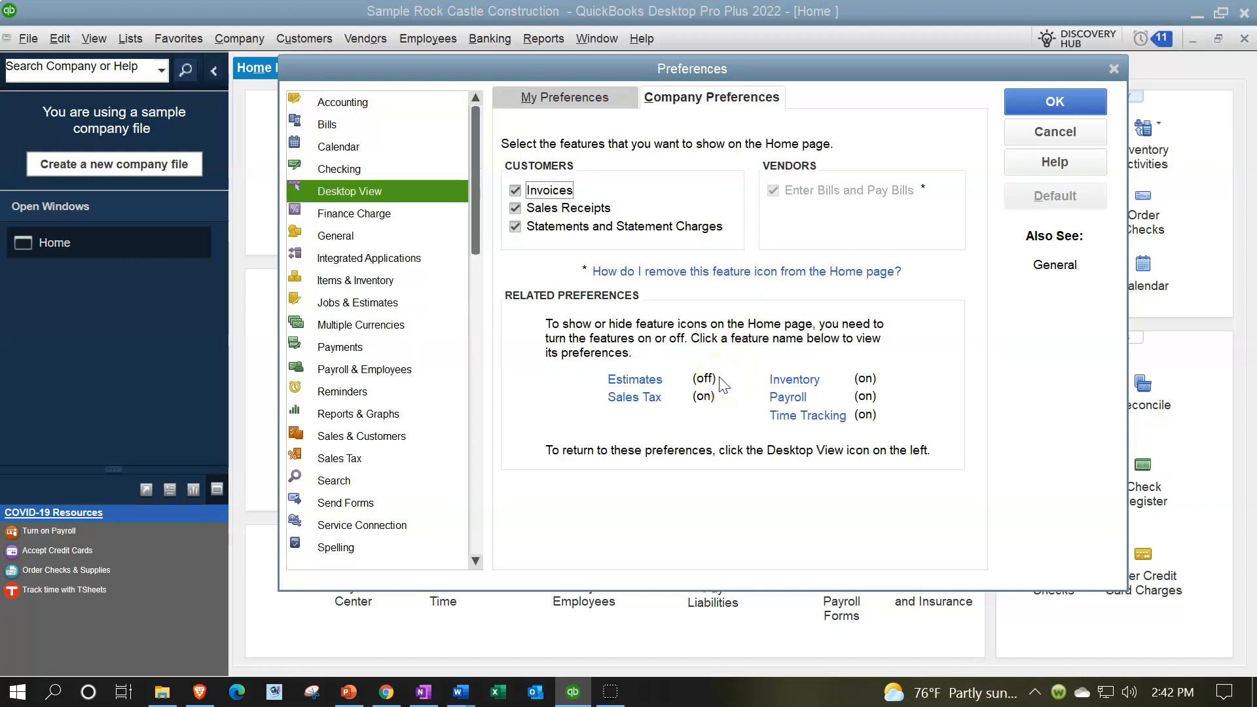
click(649, 399)
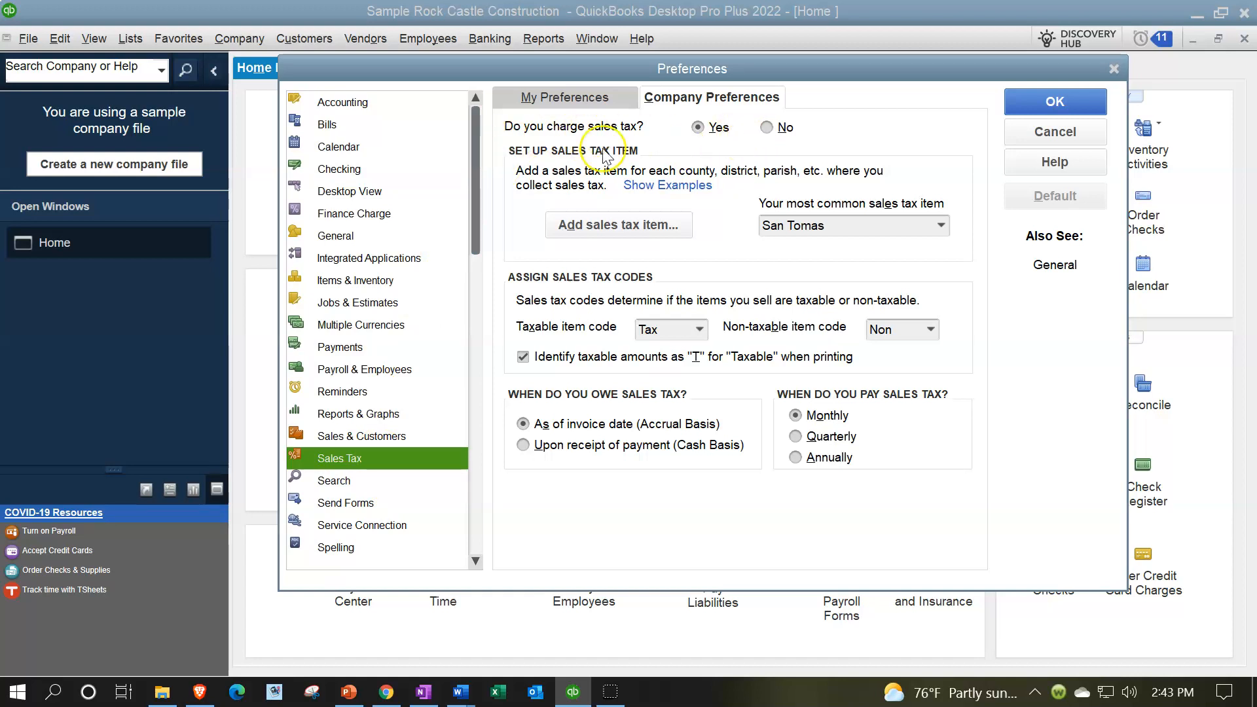
Return to the Desktop View preferences, open the related Inventory preferences, and compare them with the Vendors section of the Home page.
click(342, 192)
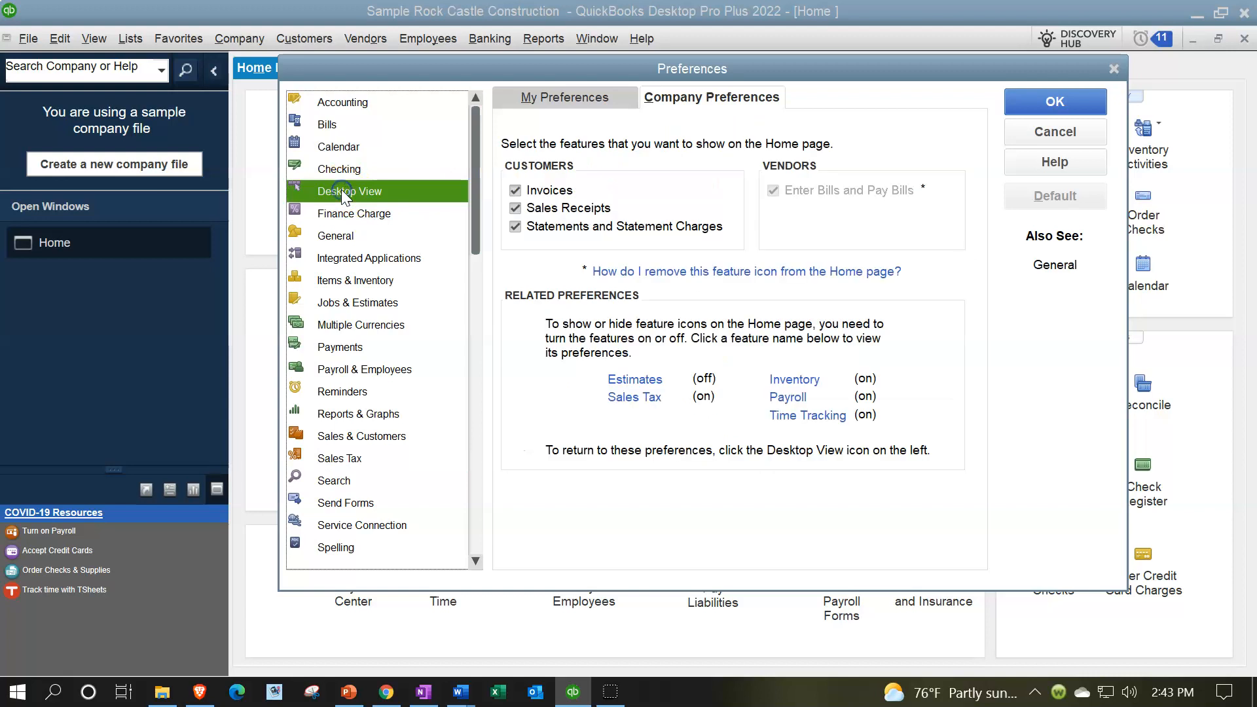
click(788, 381)
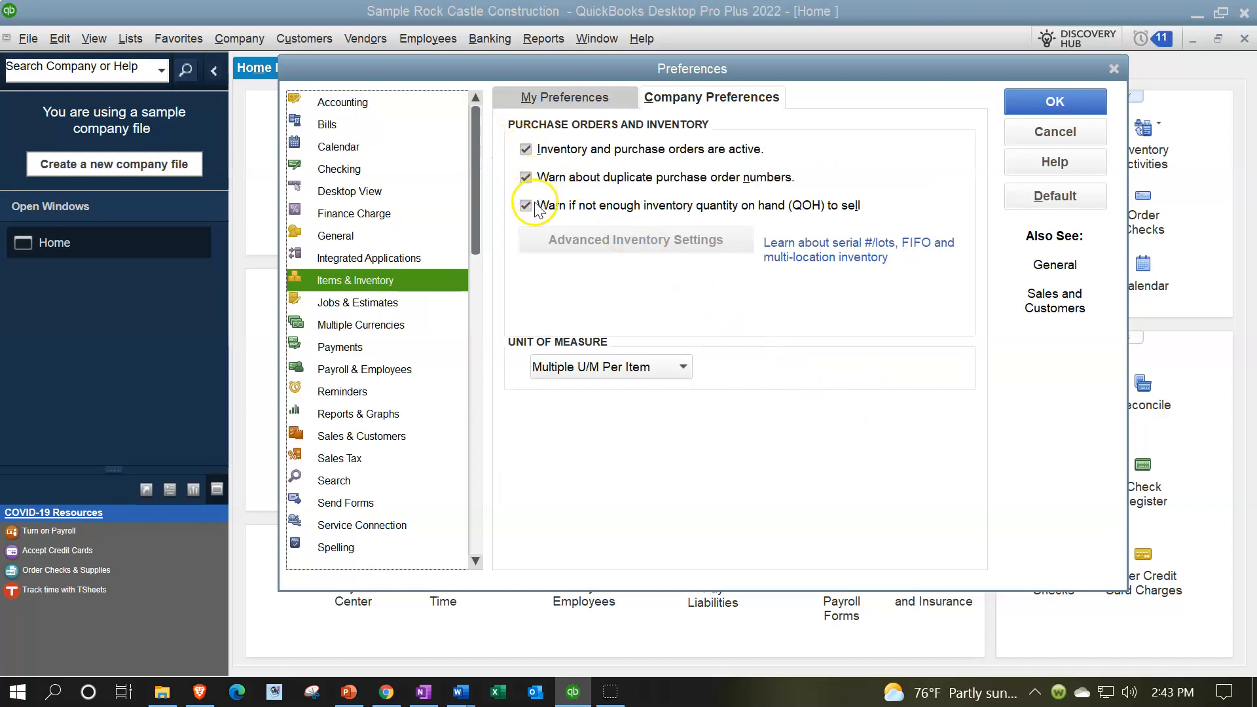
drag(619, 69, 619, 209)
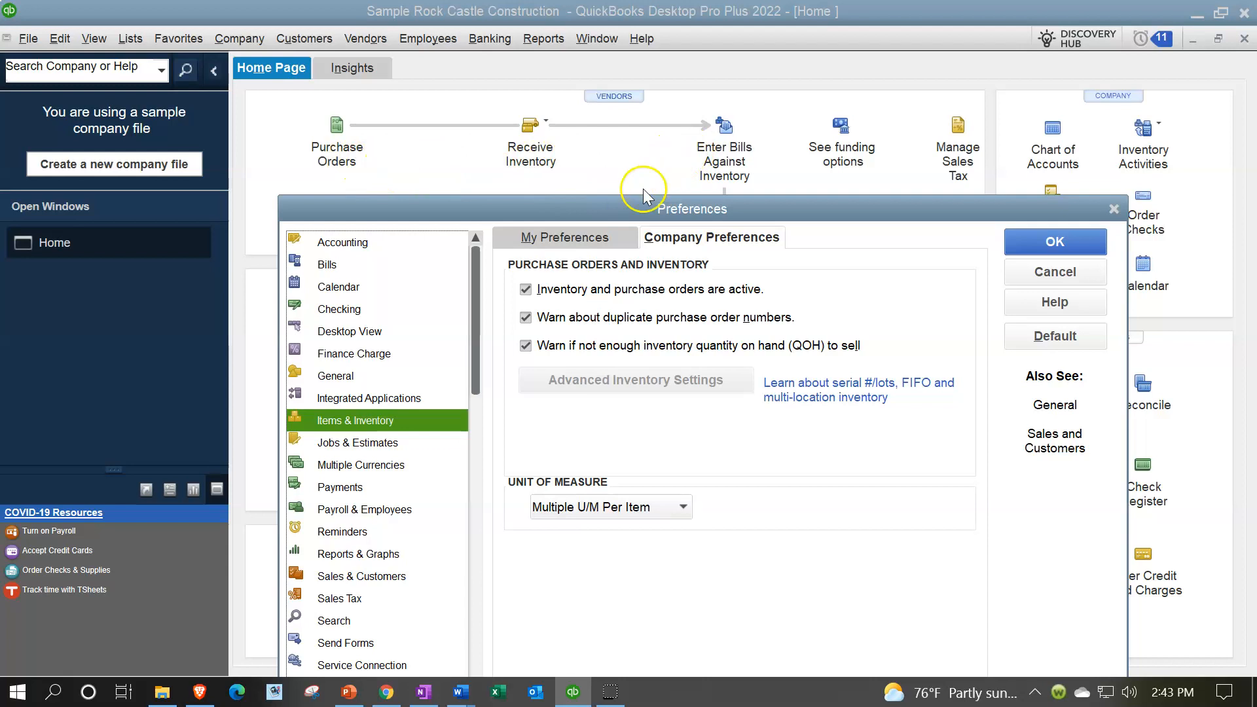
drag(634, 207, 632, 105)
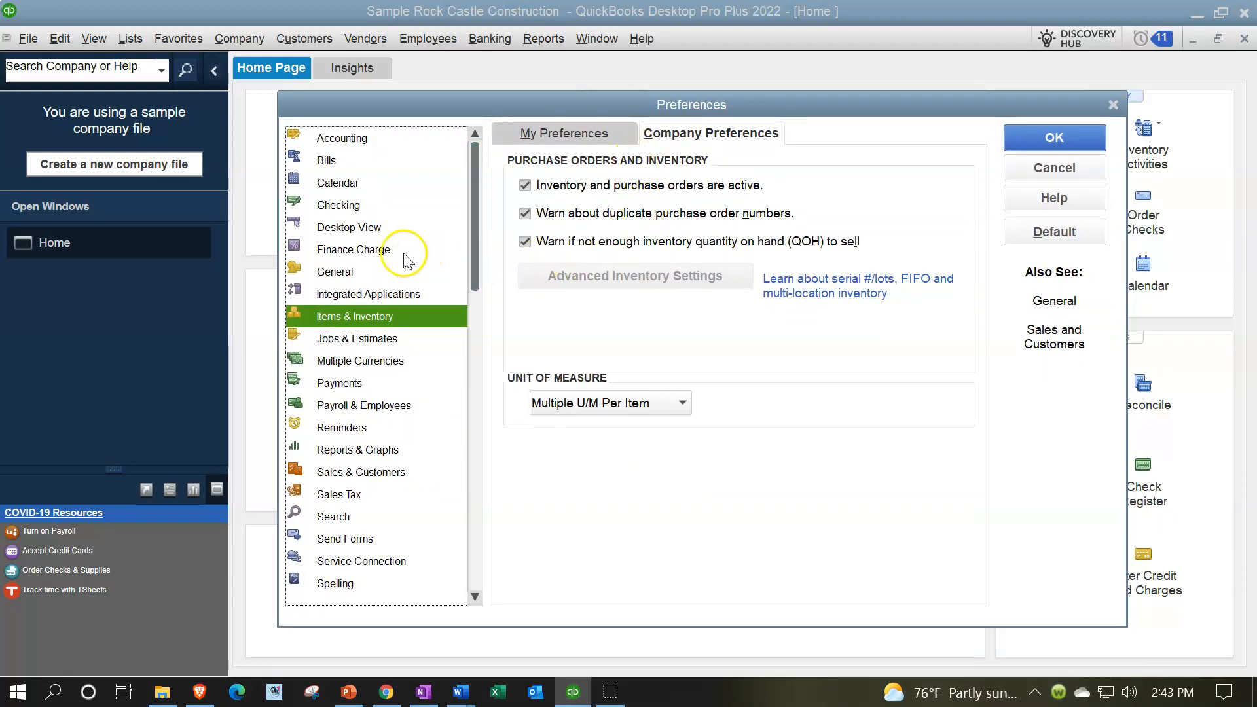
Set the option for creating estimates to Yes through the Estimates related preference of Desktop View, and accept closing all open windows.
click(350, 228)
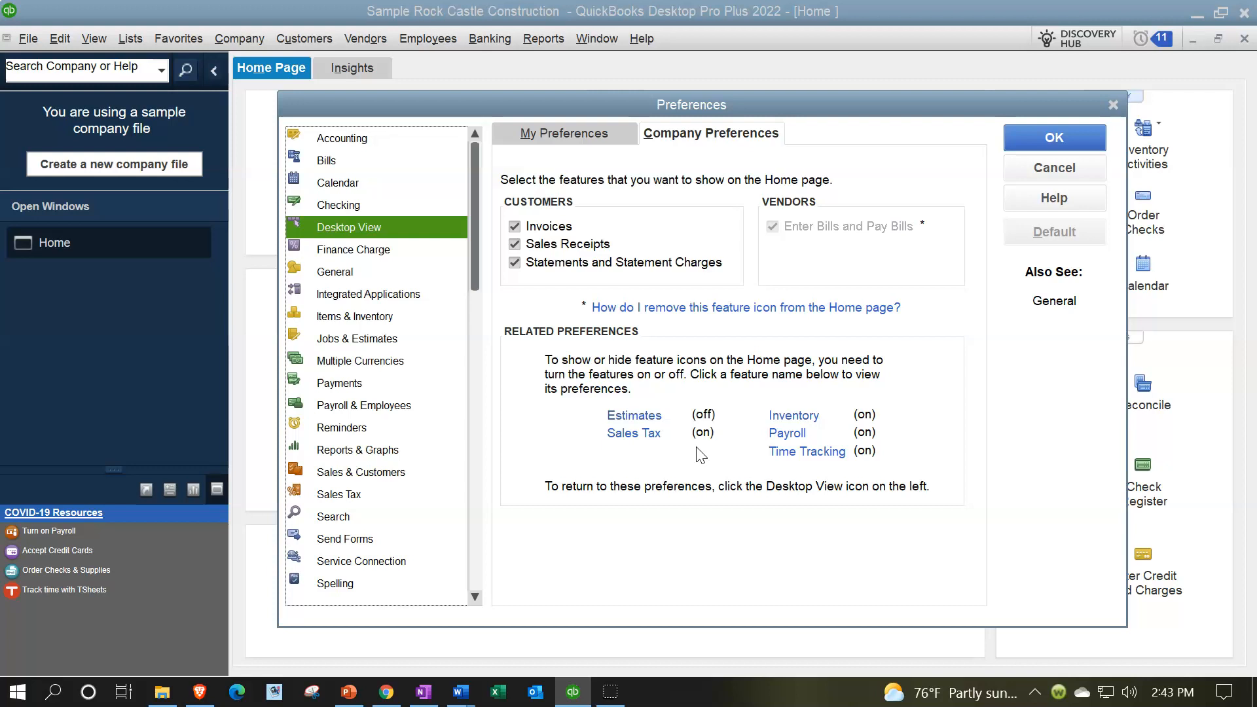
click(634, 417)
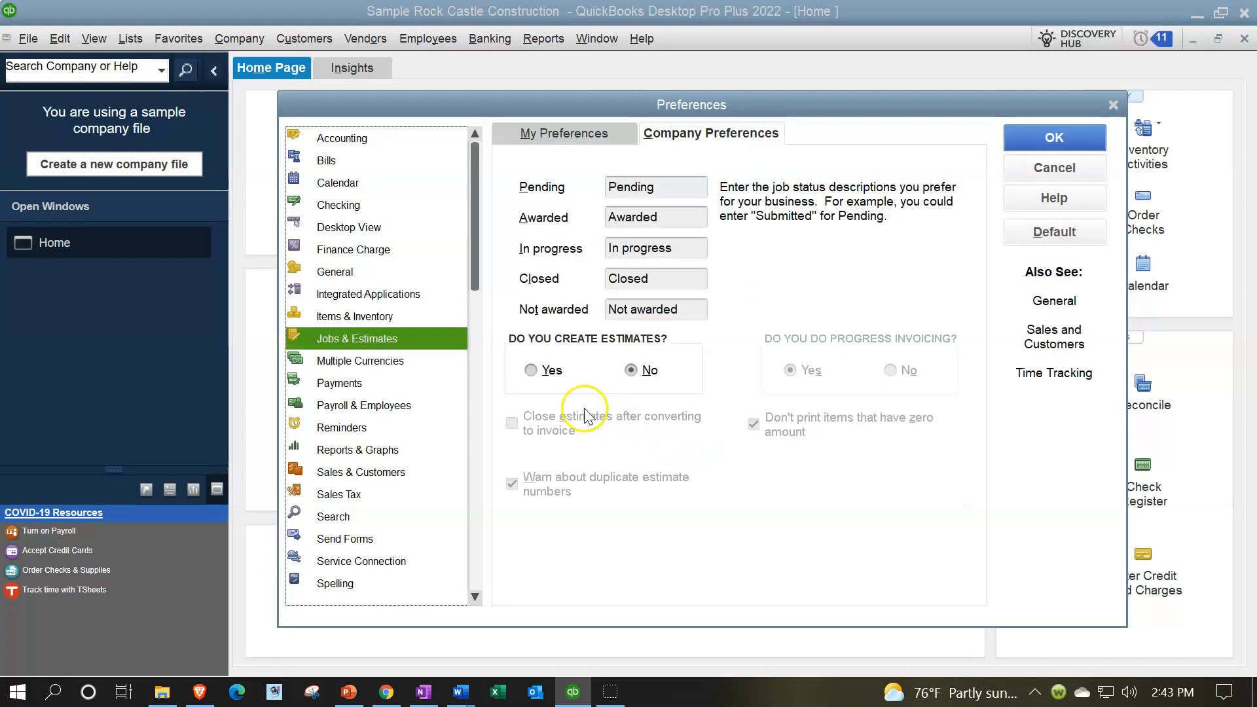
click(530, 370)
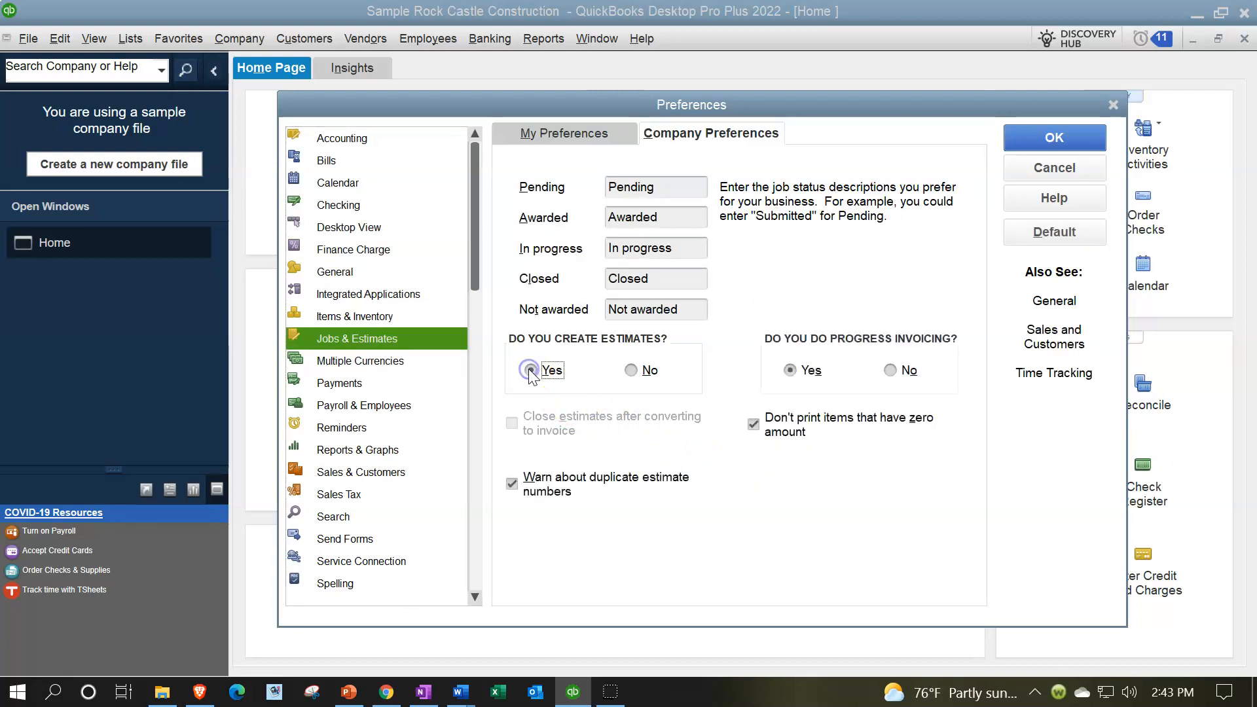
click(1024, 147)
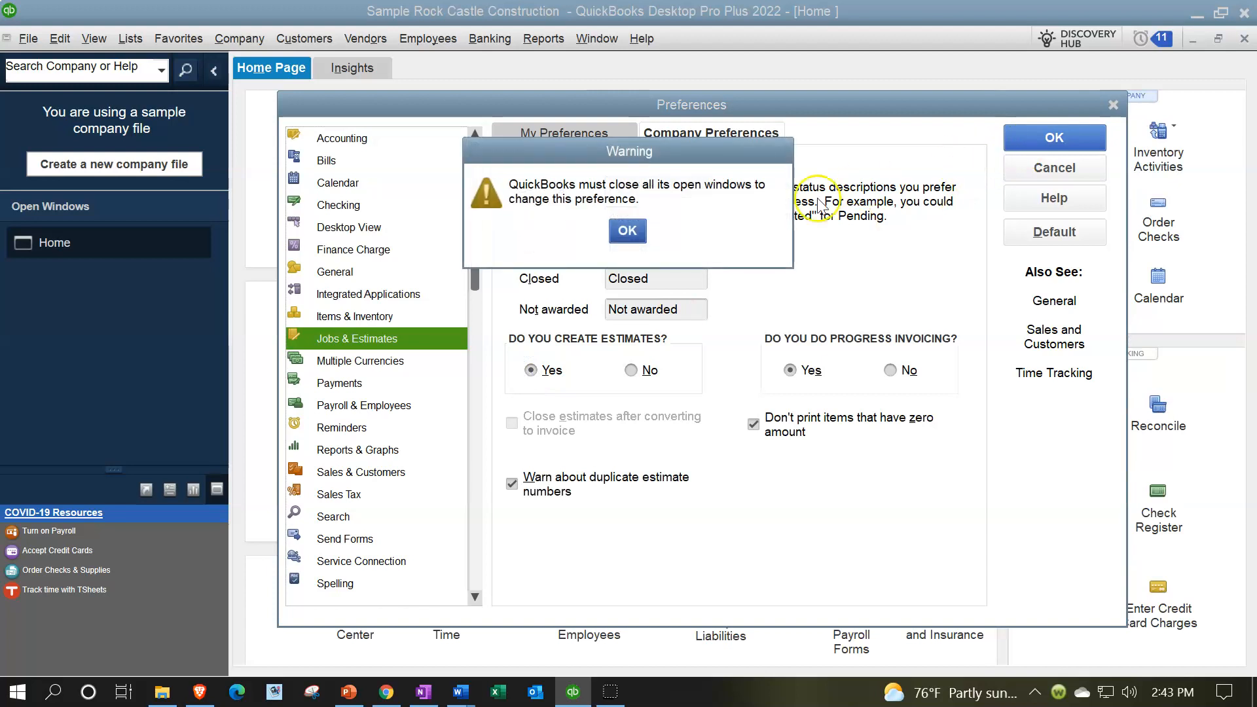
click(628, 231)
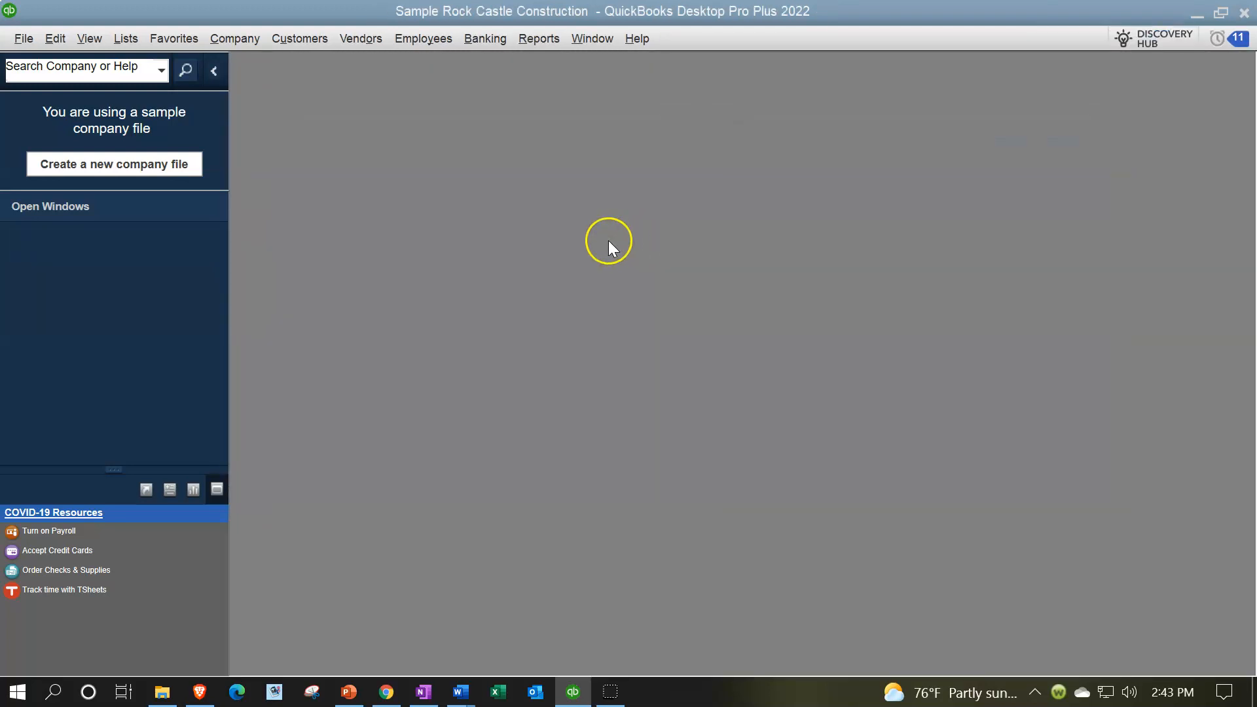
Reopen and maximize the Home page, and expand the lower section list of the left icon bar.
click(236, 38)
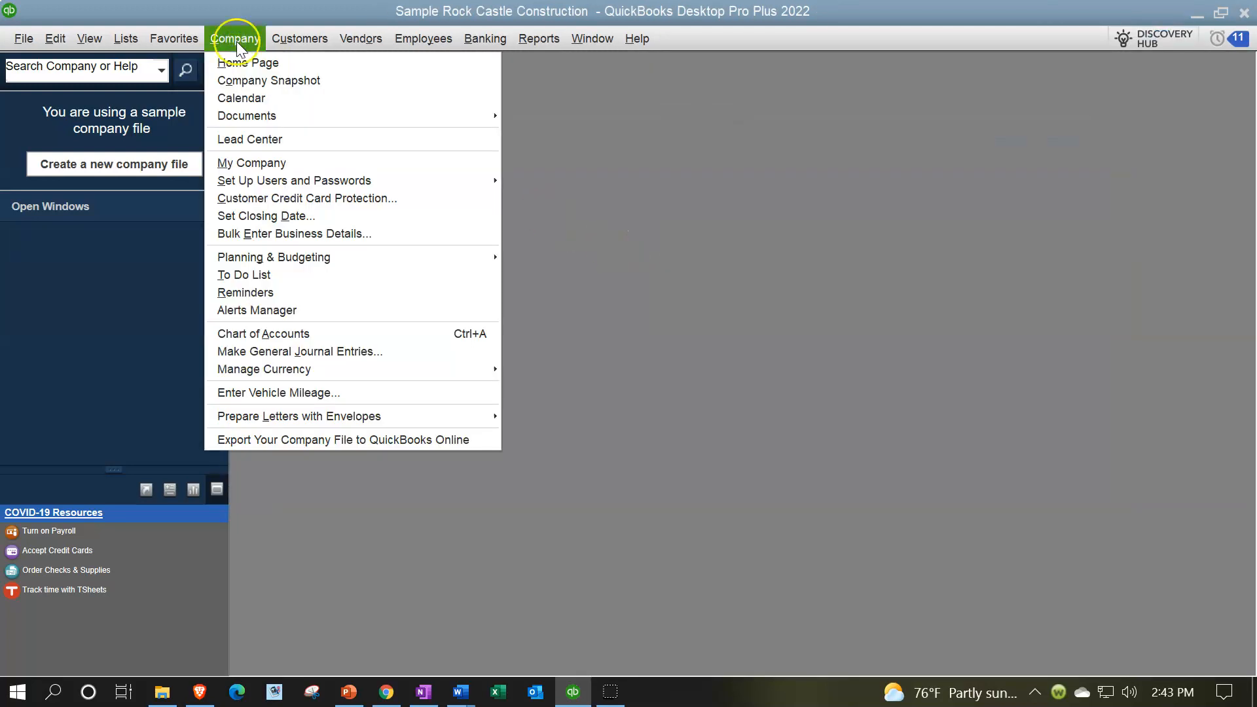
click(246, 63)
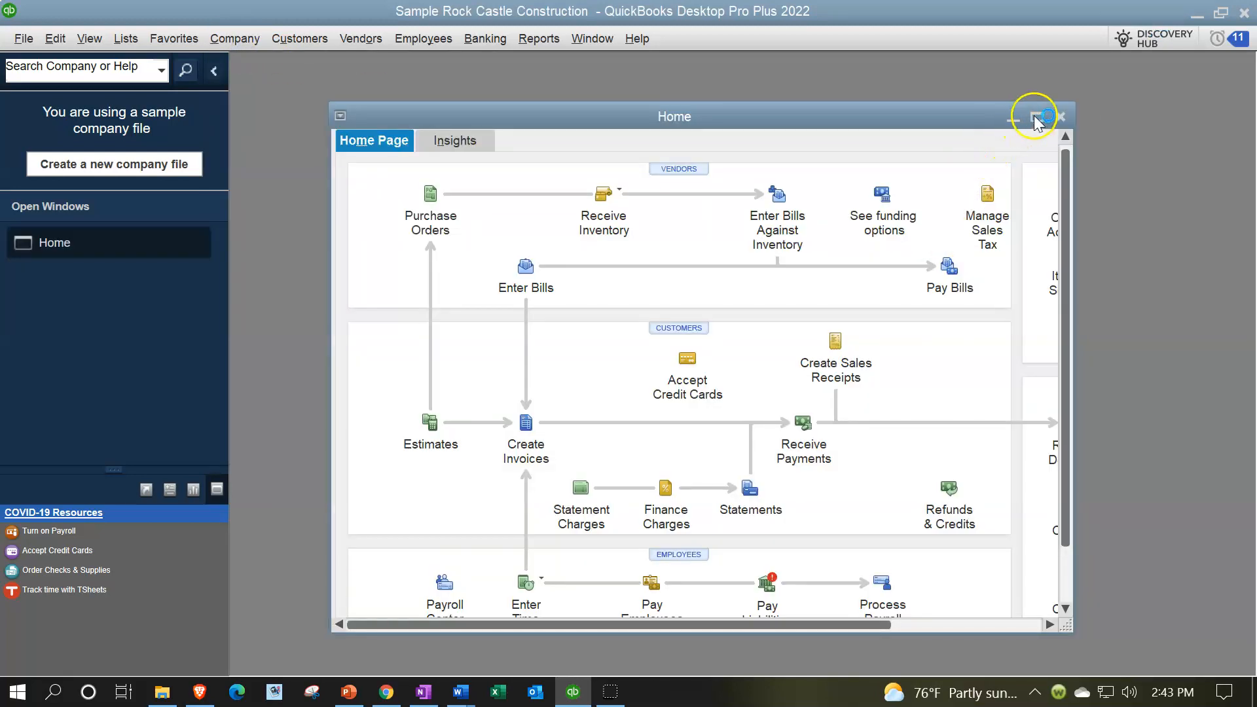
click(1036, 118)
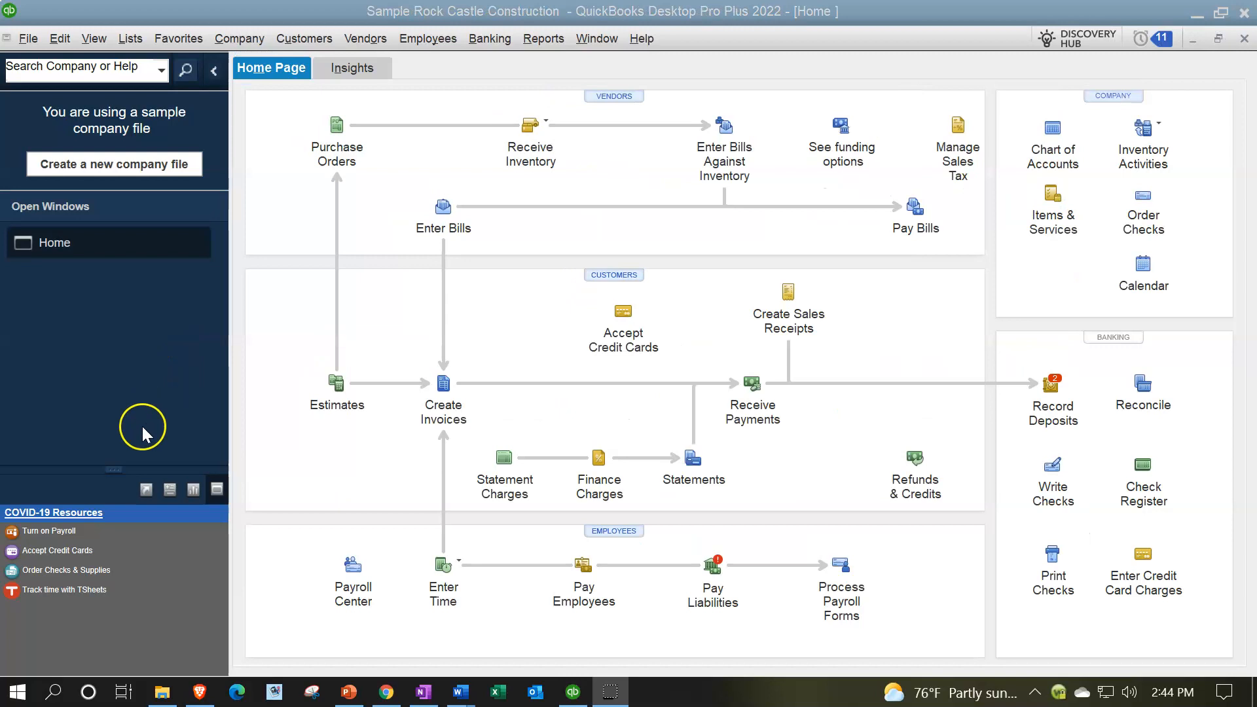
drag(116, 466, 111, 305)
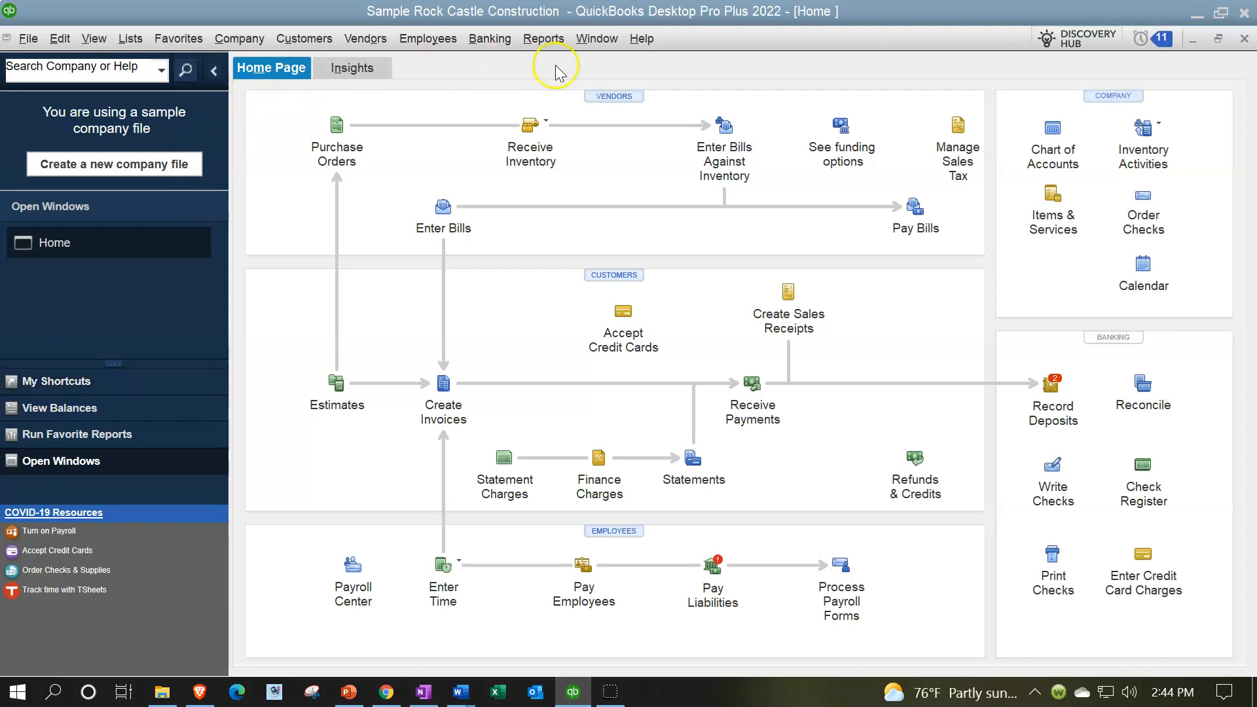
Switch the display to the Top Icon Bar to look at it, and return to the Left Icon Bar.
click(93, 40)
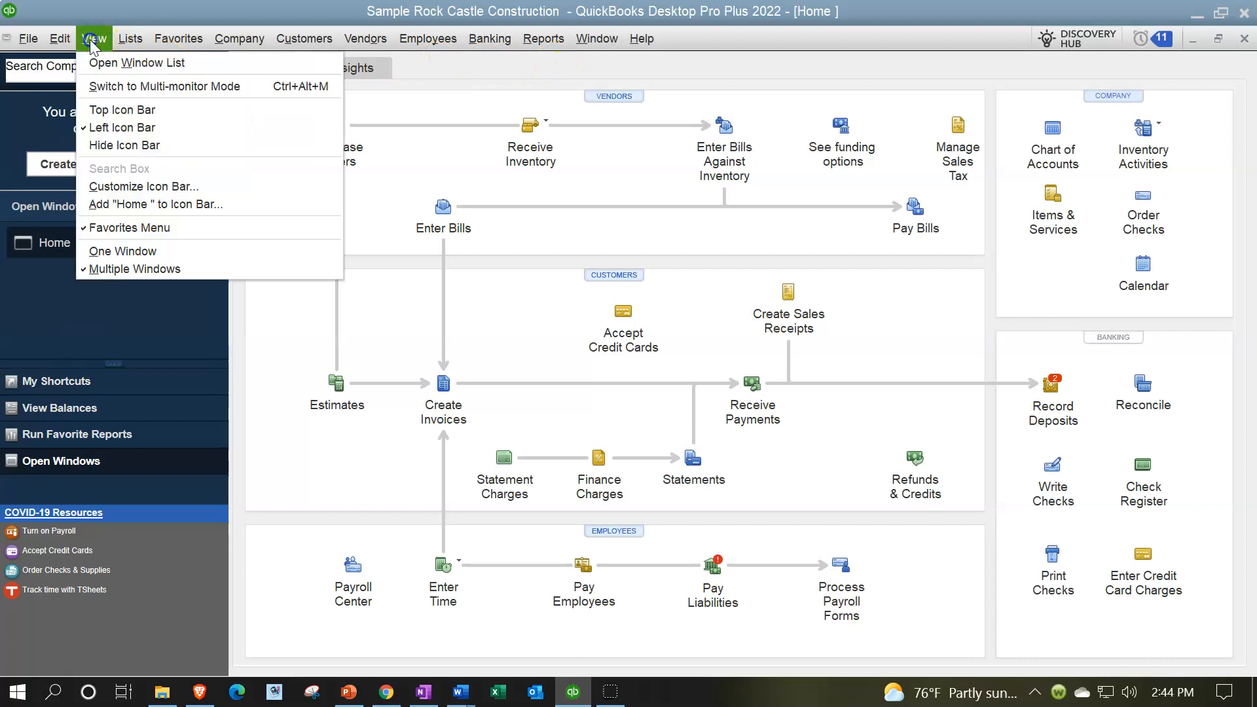
click(121, 109)
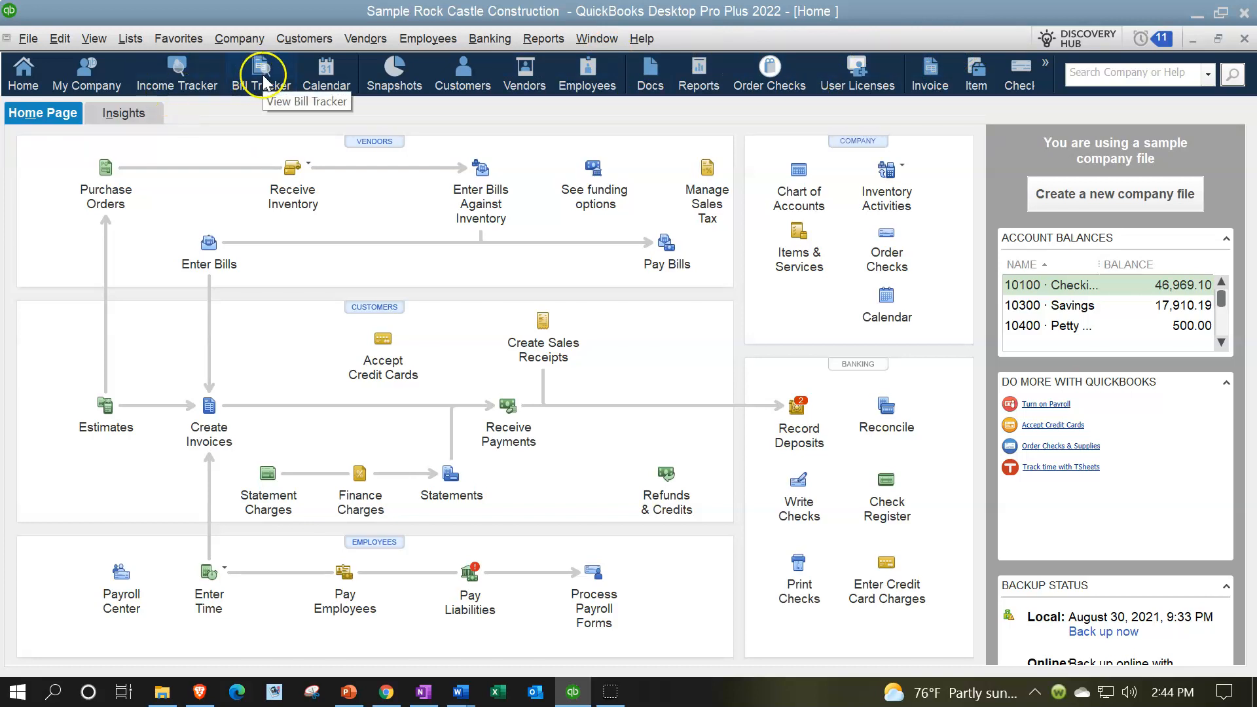
click(87, 41)
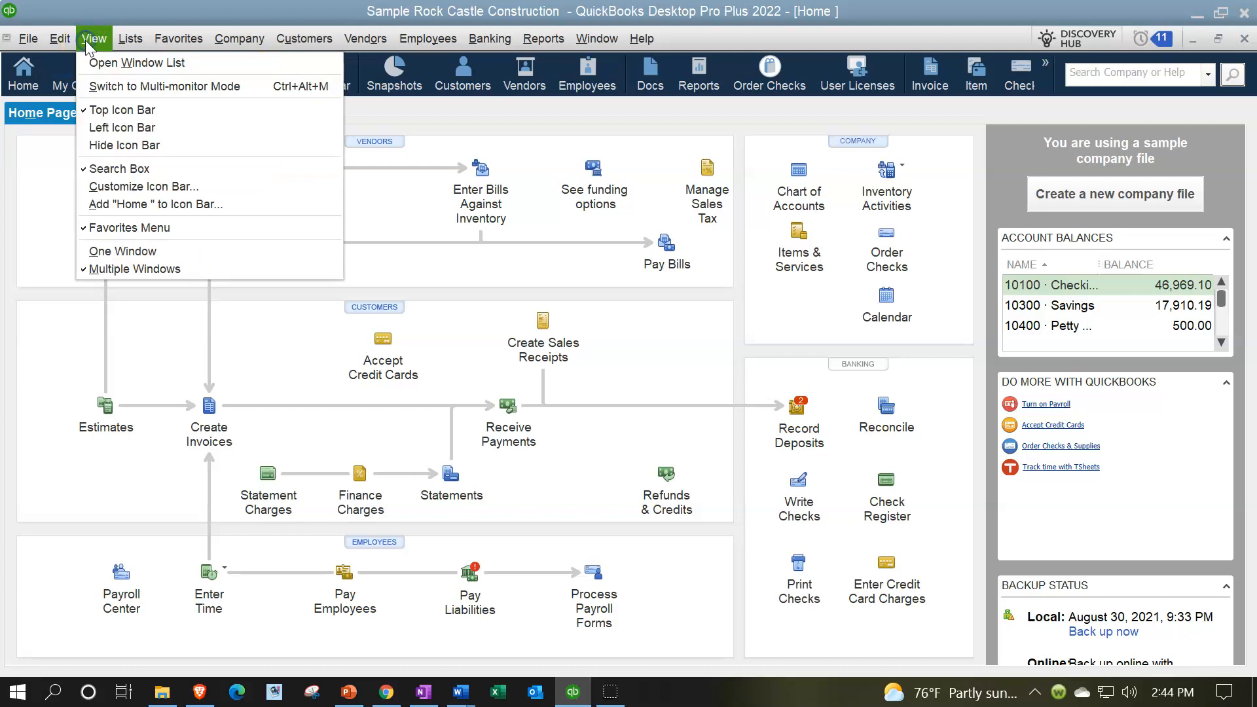
click(106, 128)
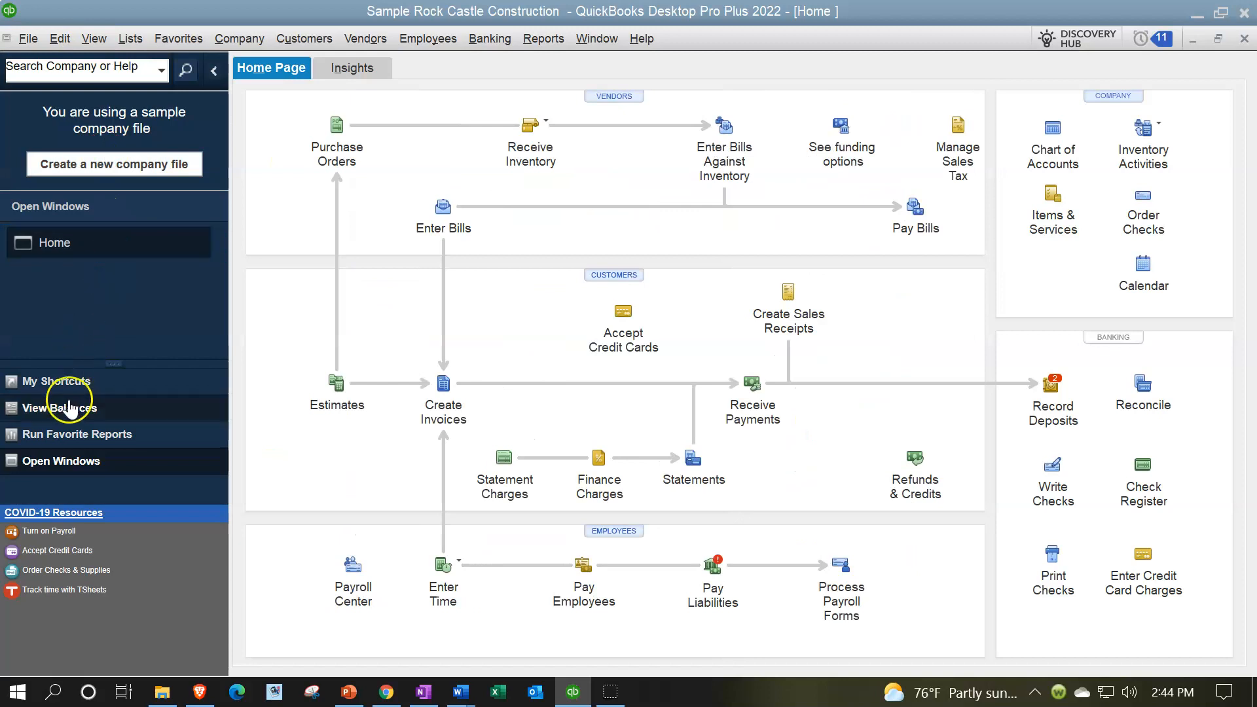
Show My Shortcuts in the left icon bar, and open the Customize Icon Bar dialog beside it.
click(87, 389)
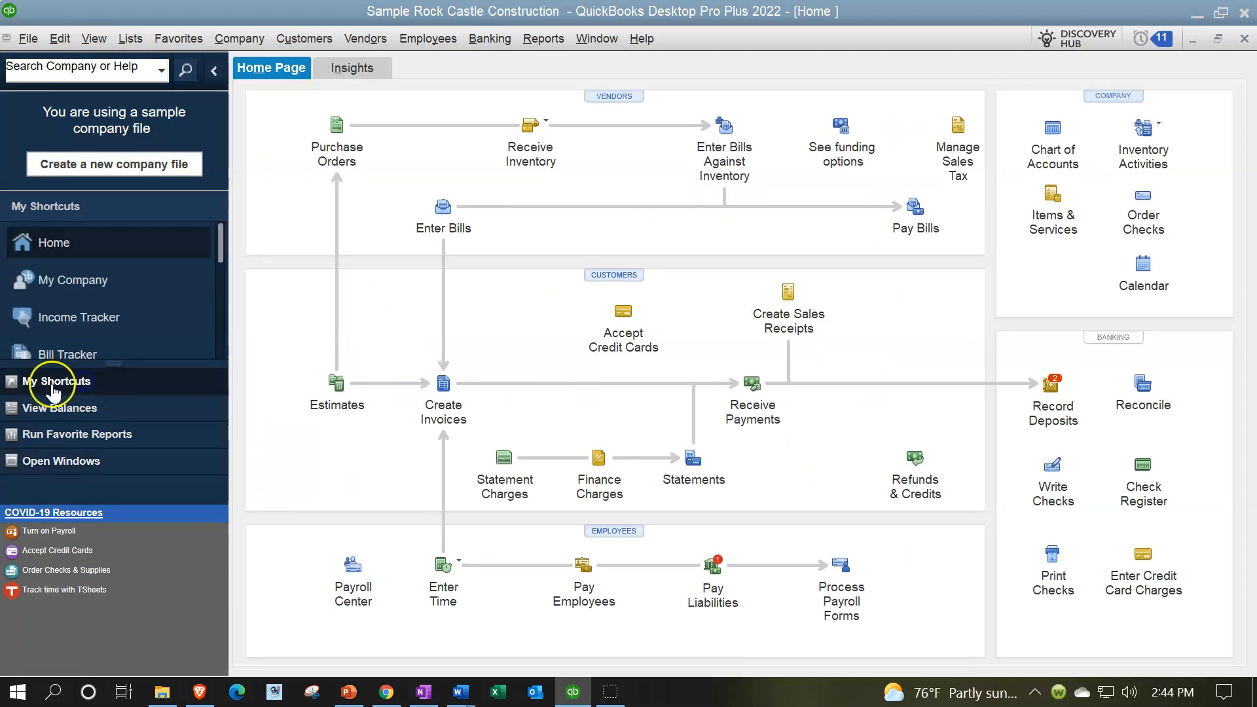
click(58, 40)
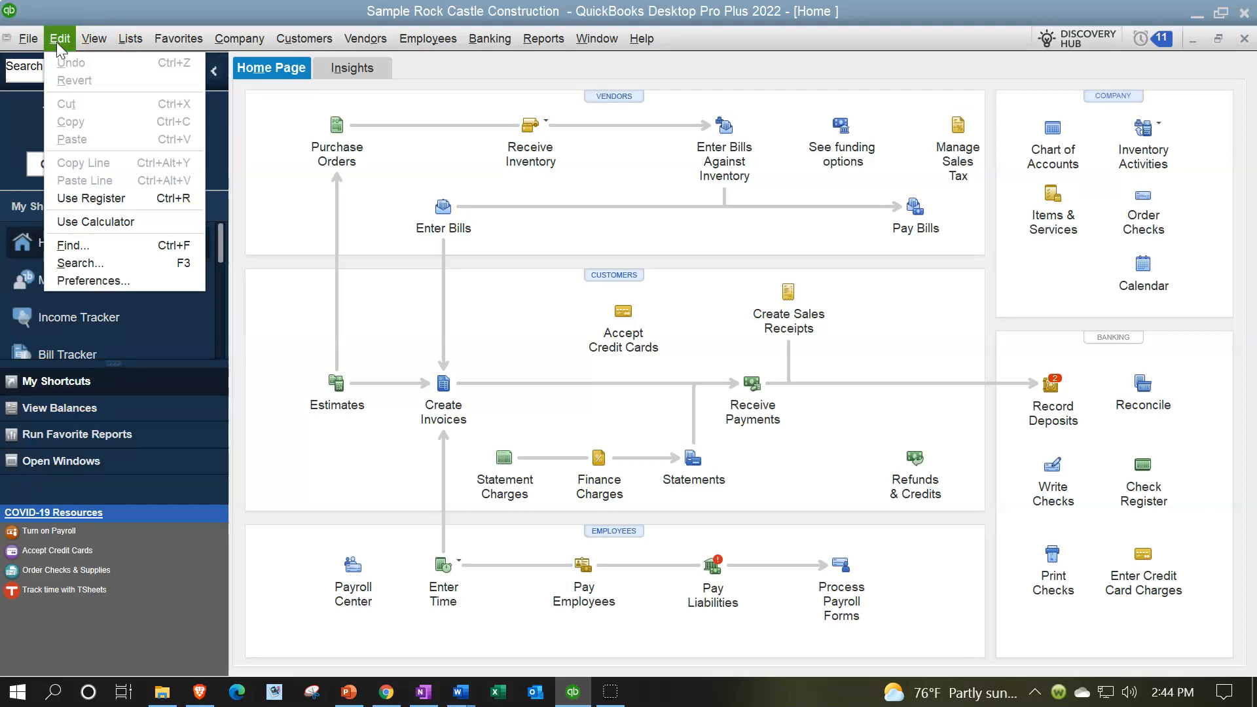
click(89, 40)
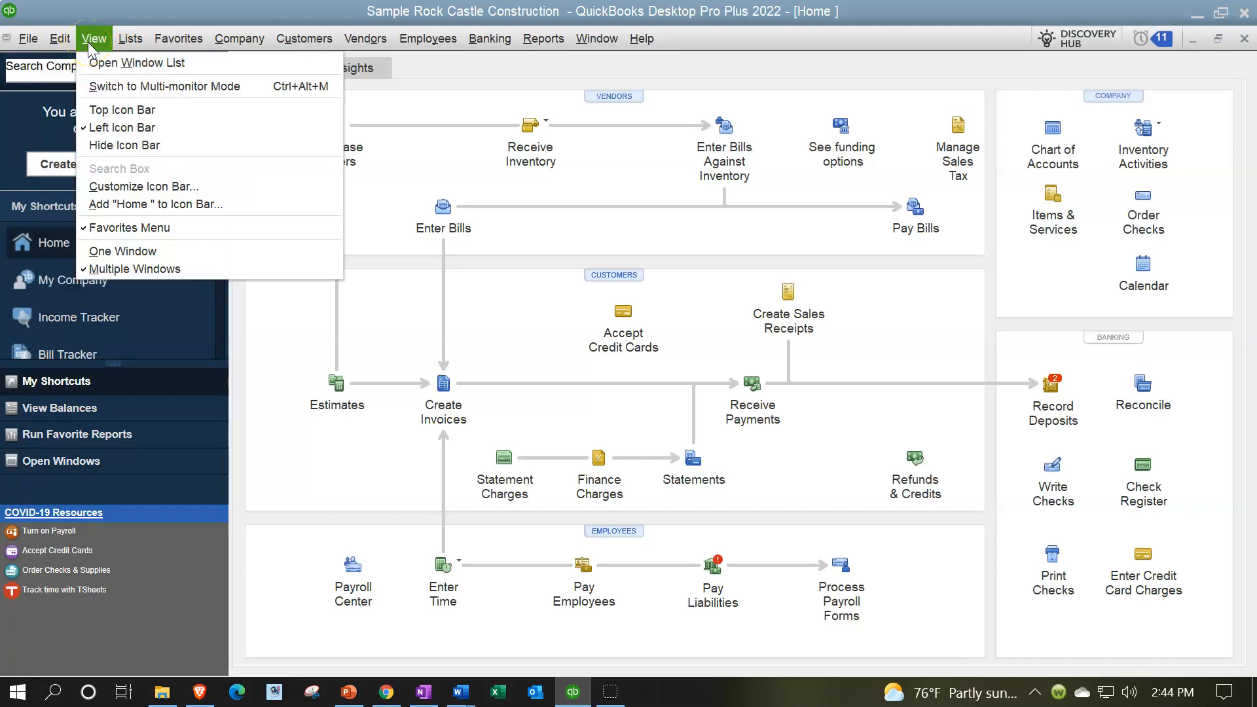
click(123, 203)
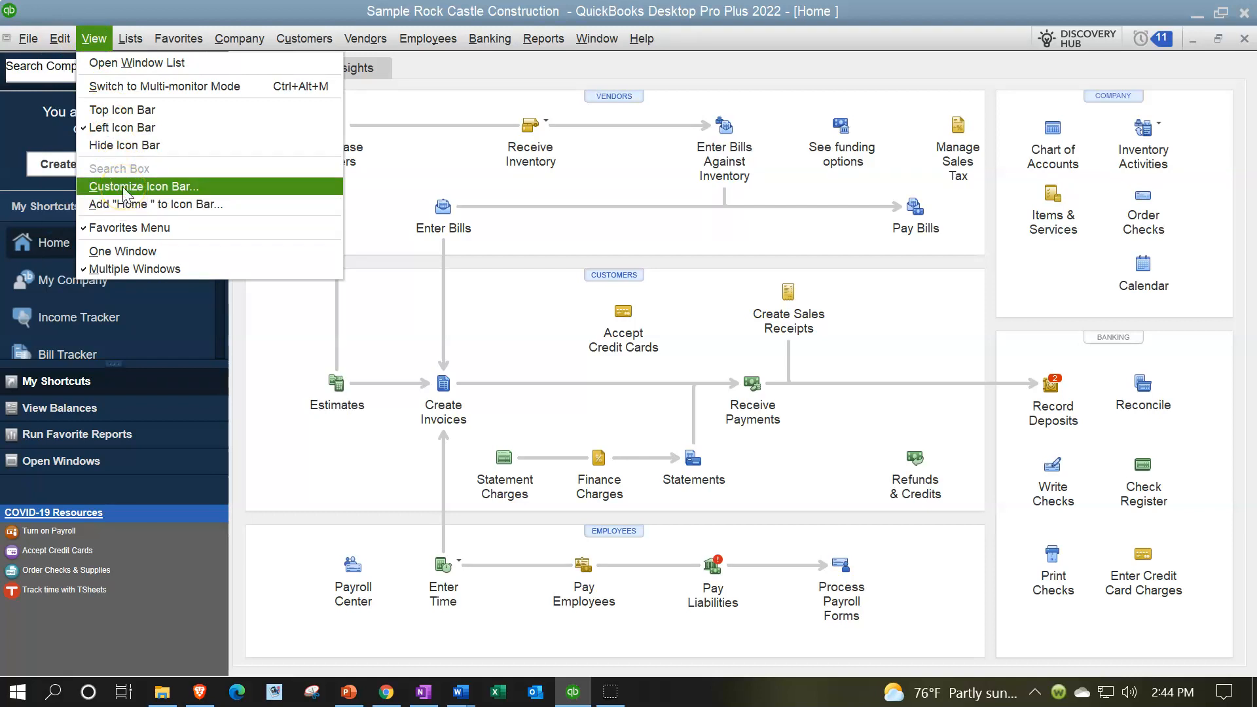
click(123, 187)
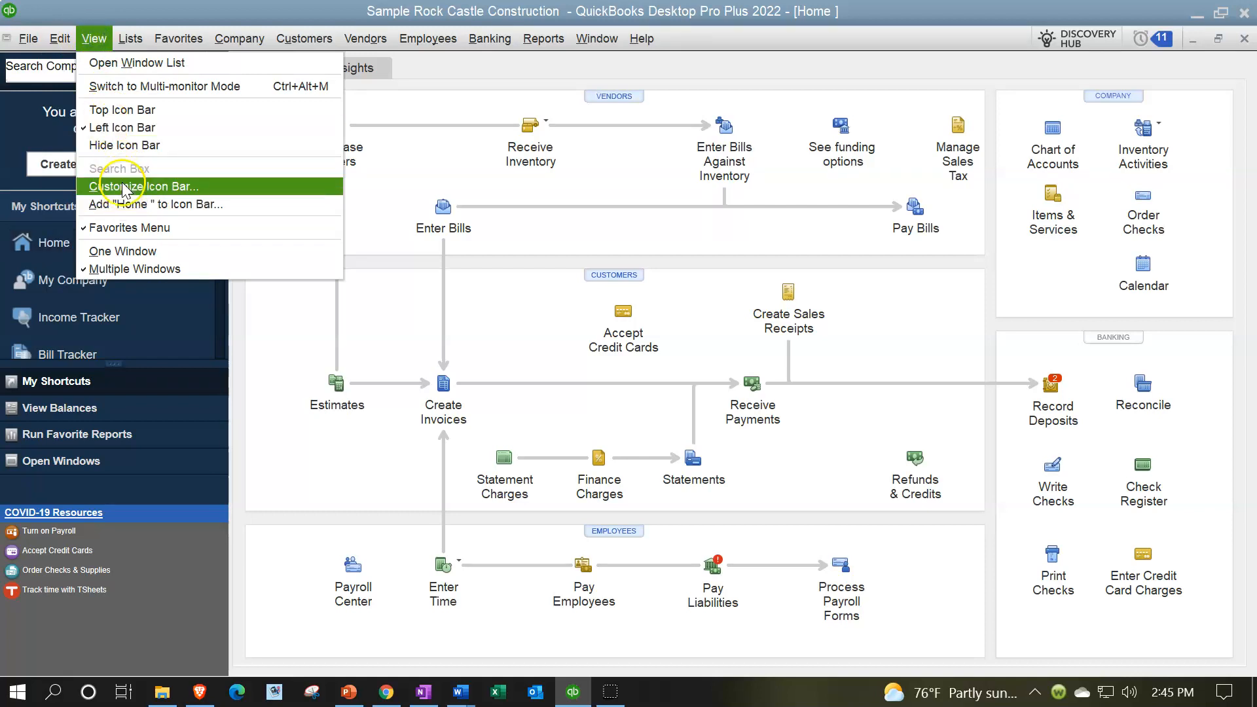
drag(607, 66, 318, 86)
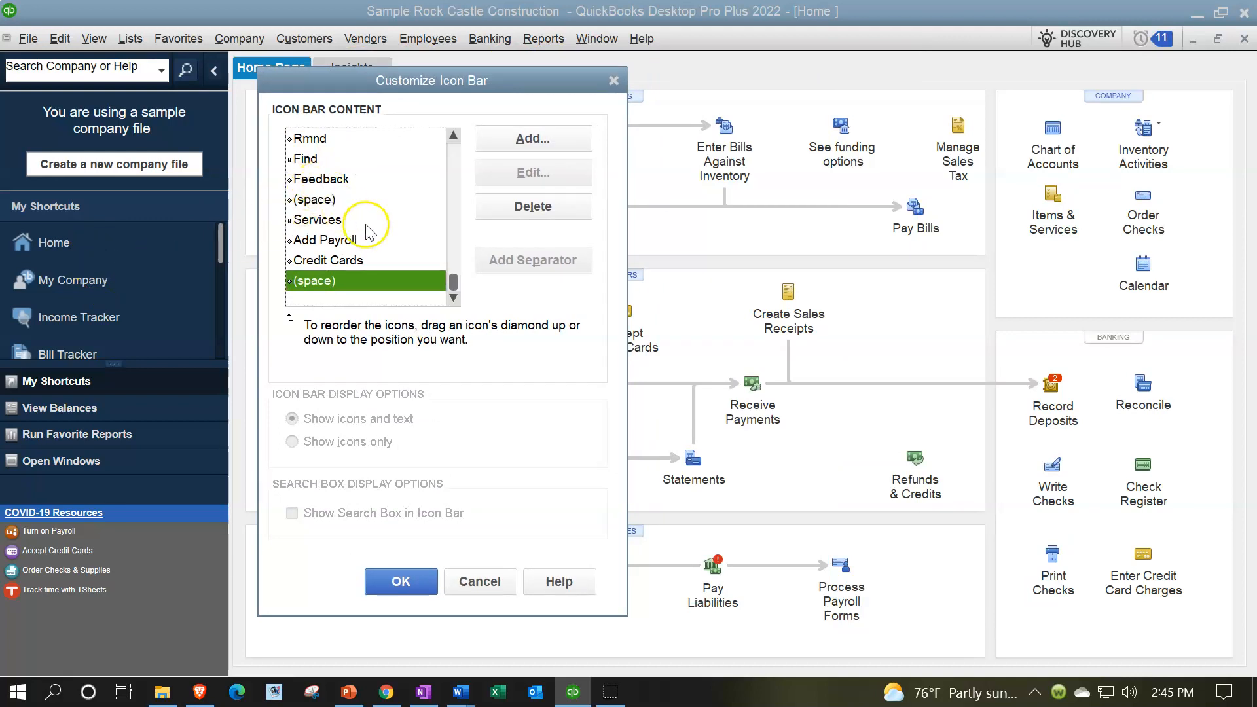
Browse the list of items that can be added to the icon bar, and close it without adding any.
click(532, 139)
drag(589, 195, 632, 129)
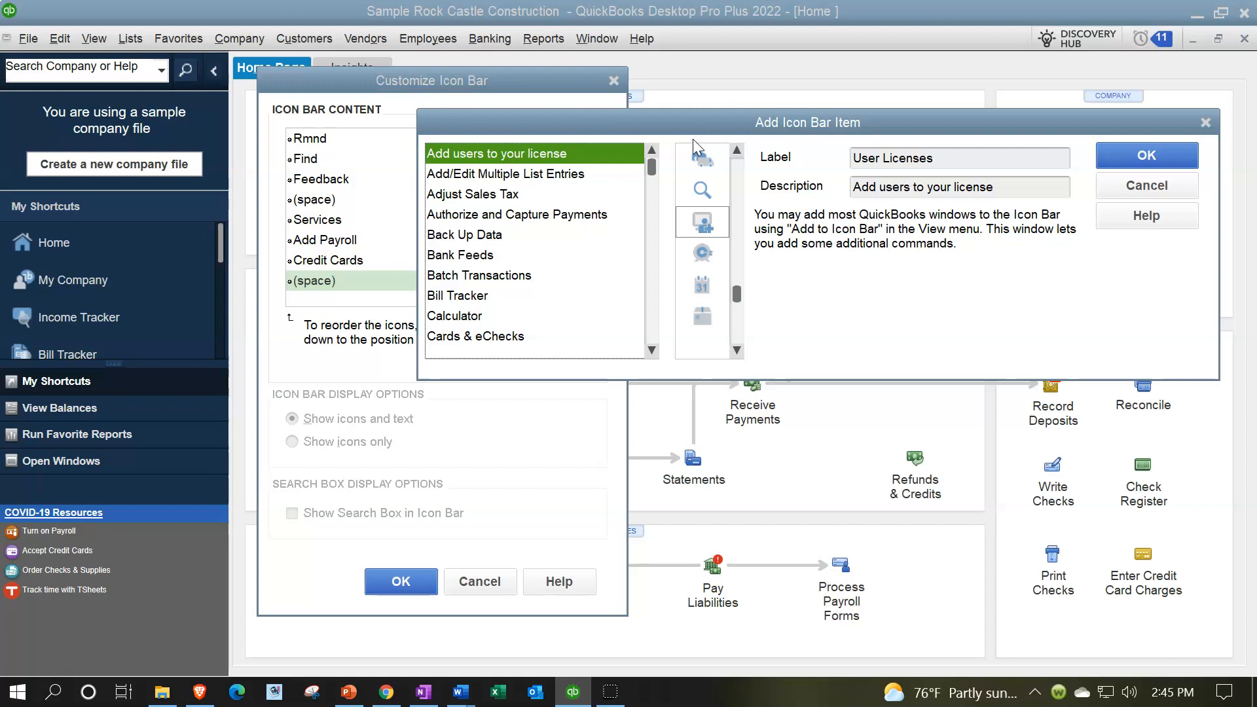
scroll(583, 218, down, 10)
scroll(583, 218, down, 8)
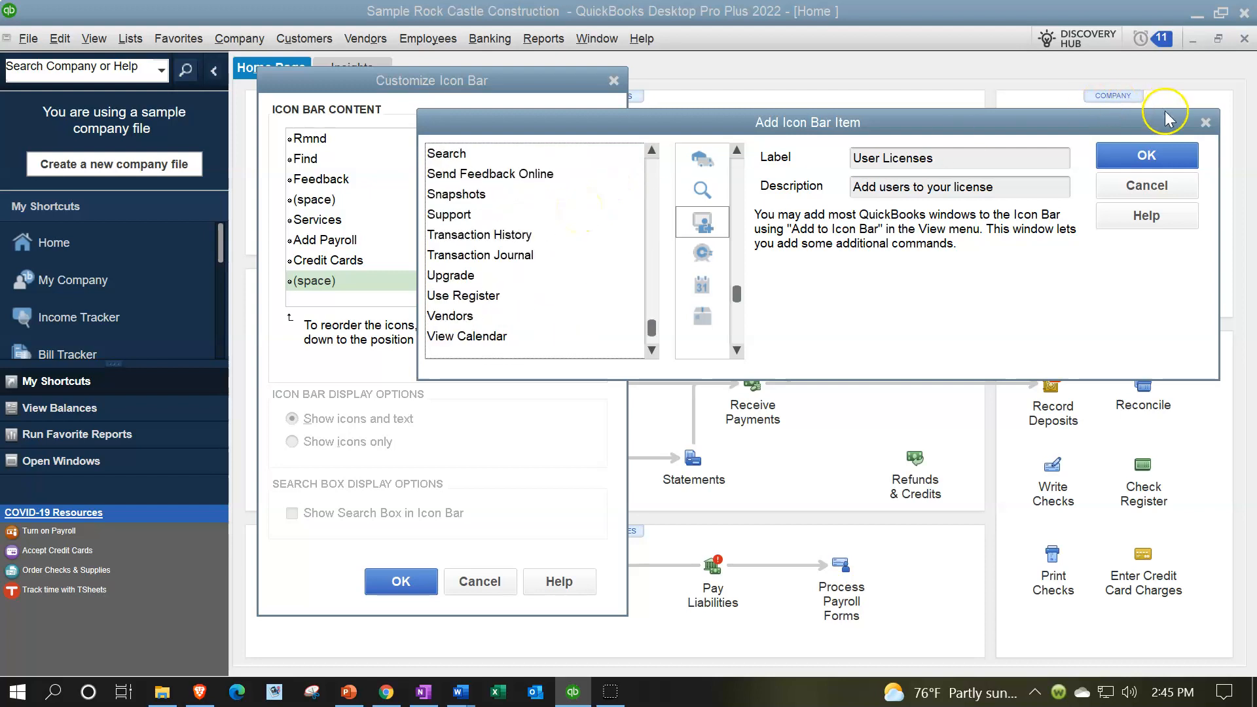
click(1205, 124)
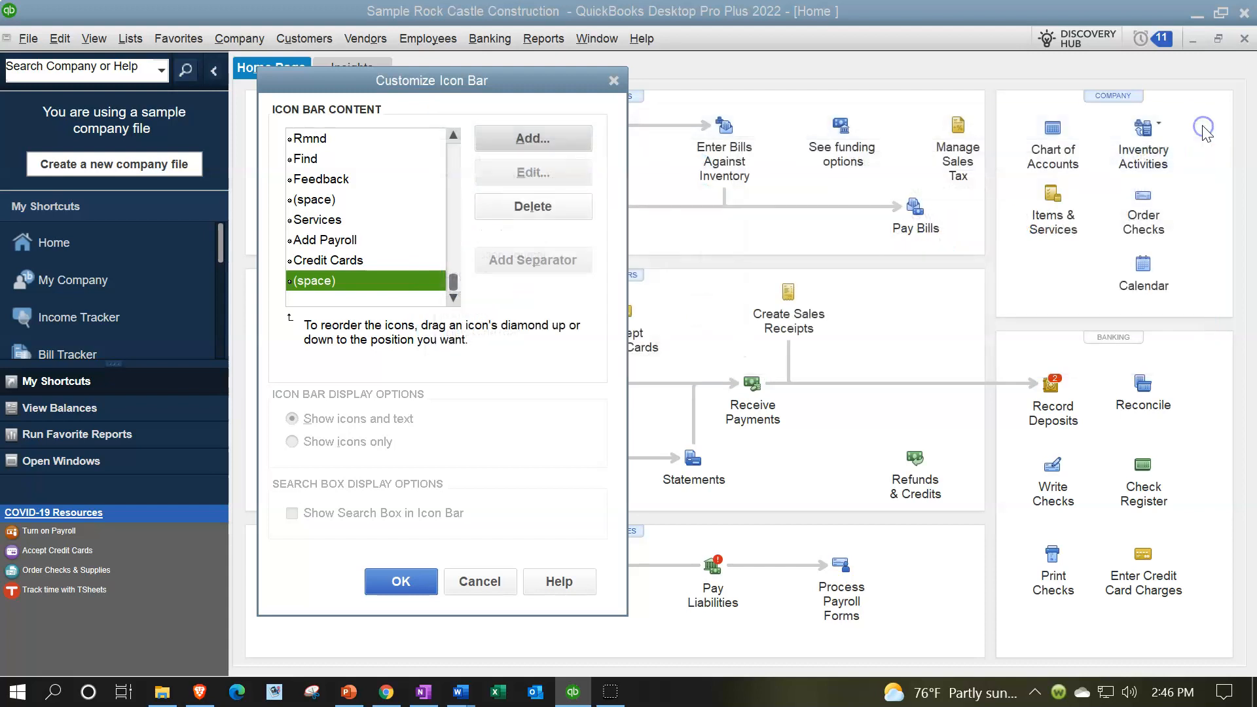
Delete the Home item from the icon bar content.
scroll(331, 223, up, 10)
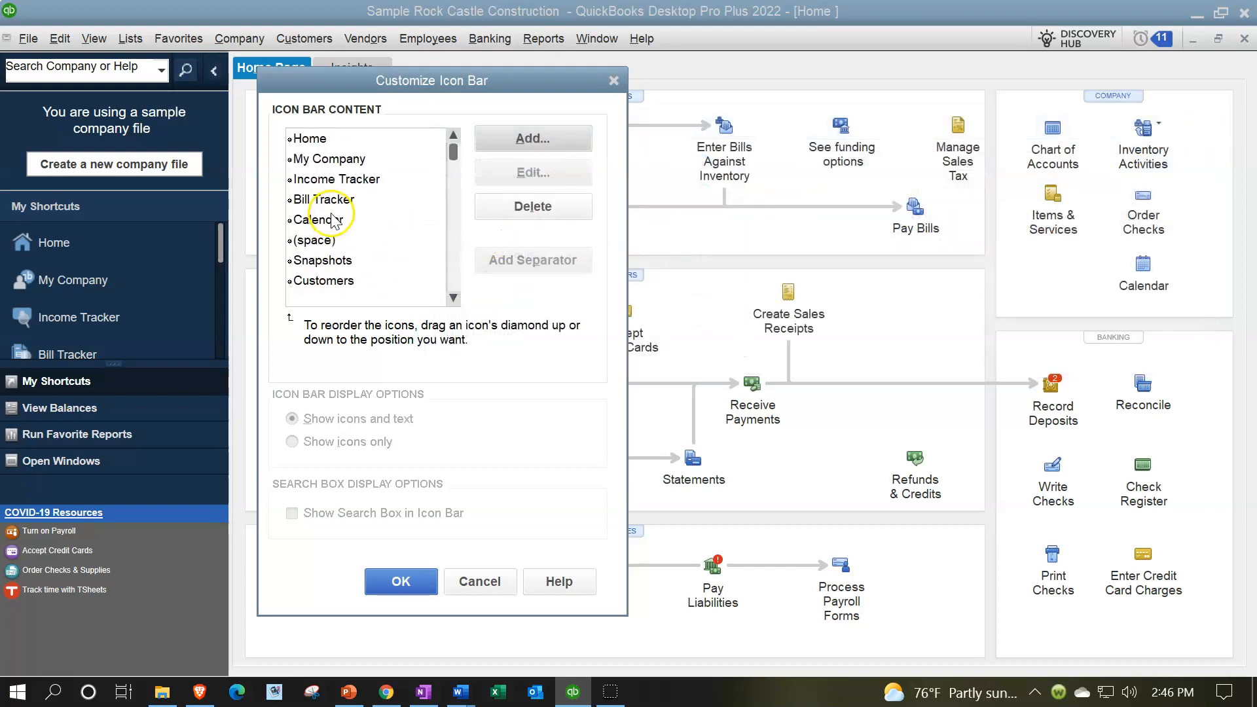
click(315, 139)
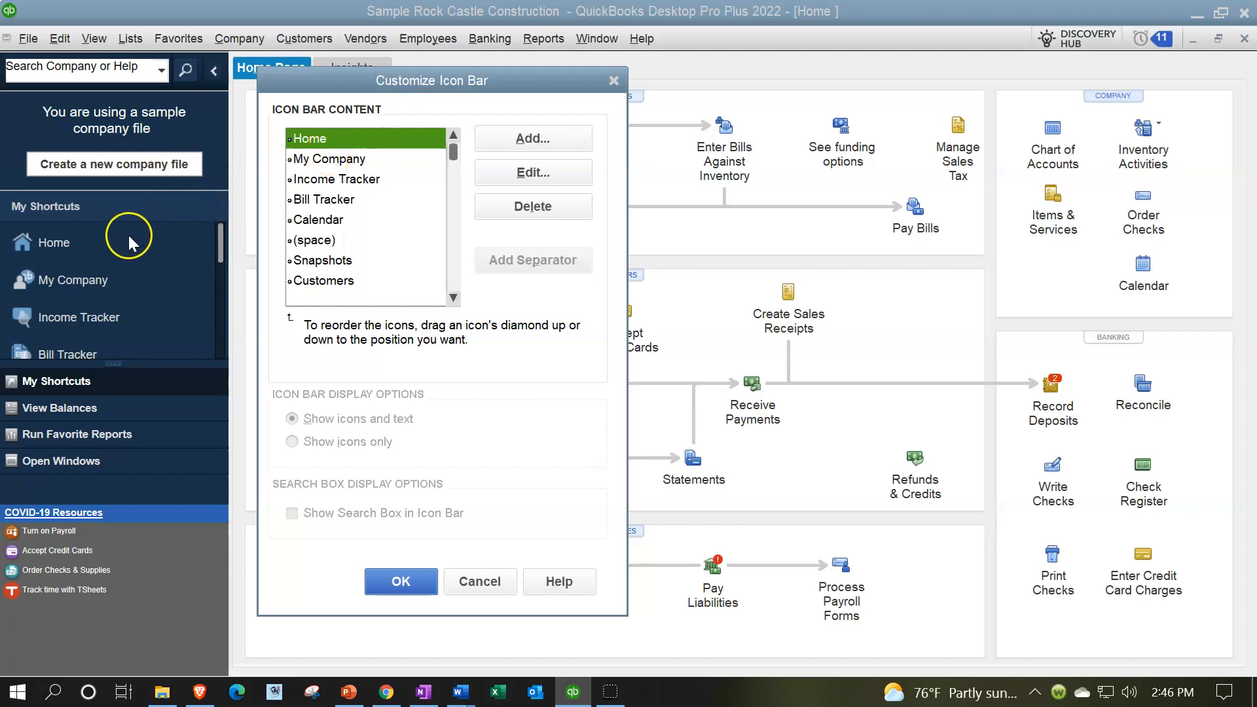
click(513, 206)
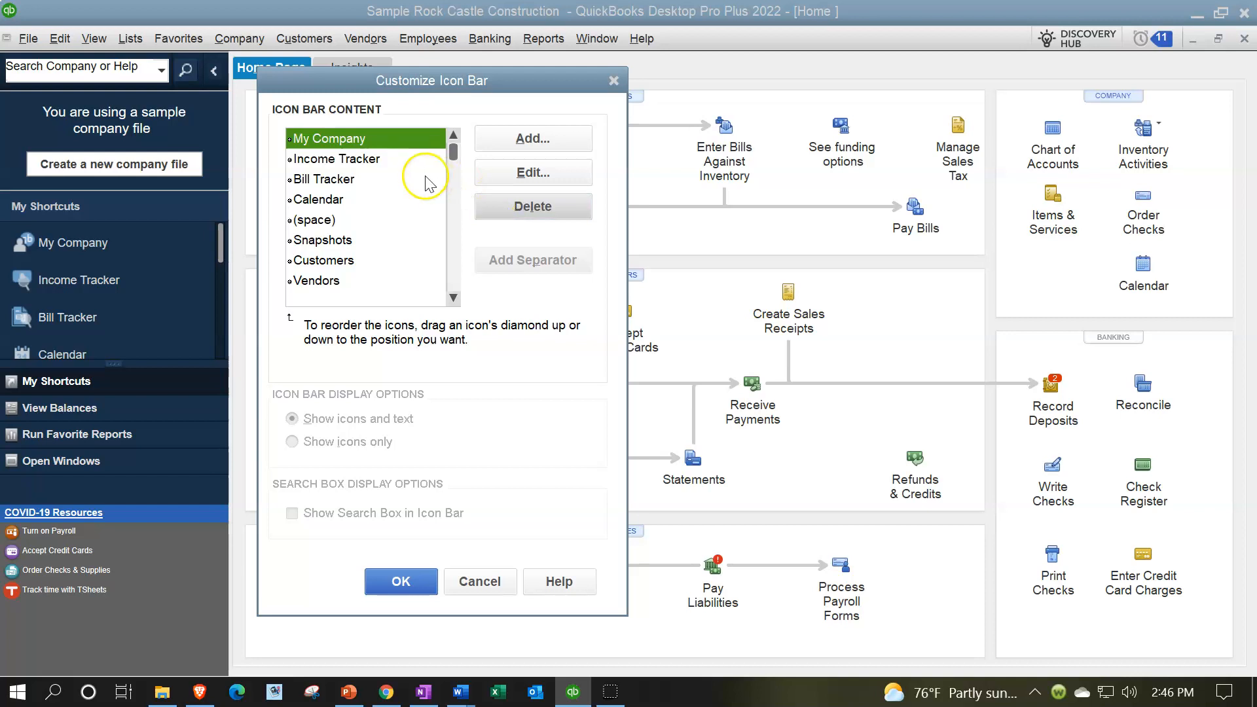
Delete the Calendar item and the space after it from the icon bar content, and select the Customers item.
click(352, 158)
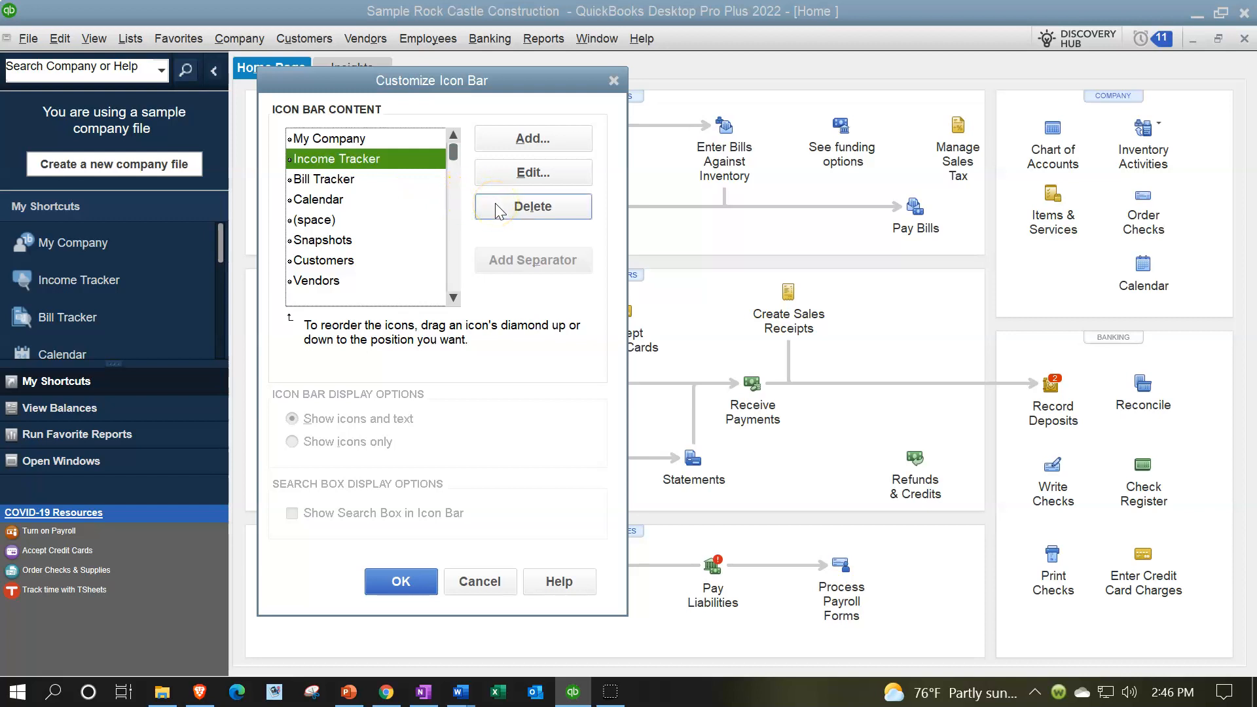
click(349, 179)
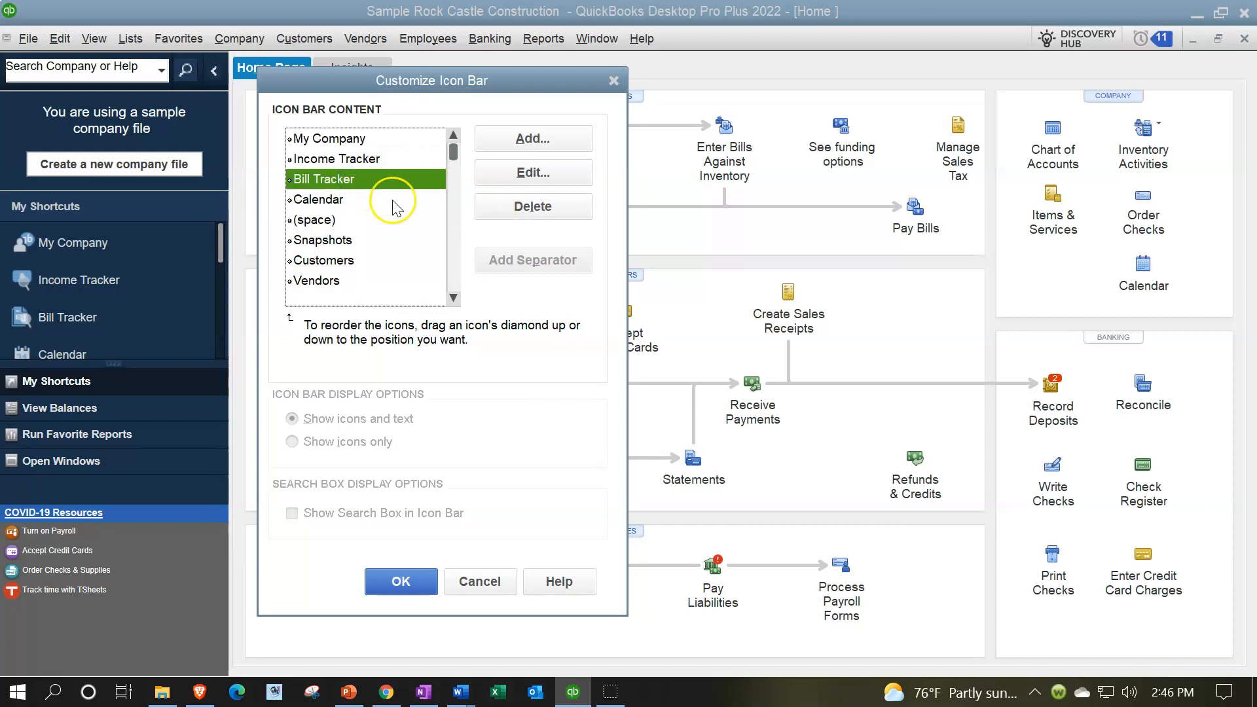
click(330, 198)
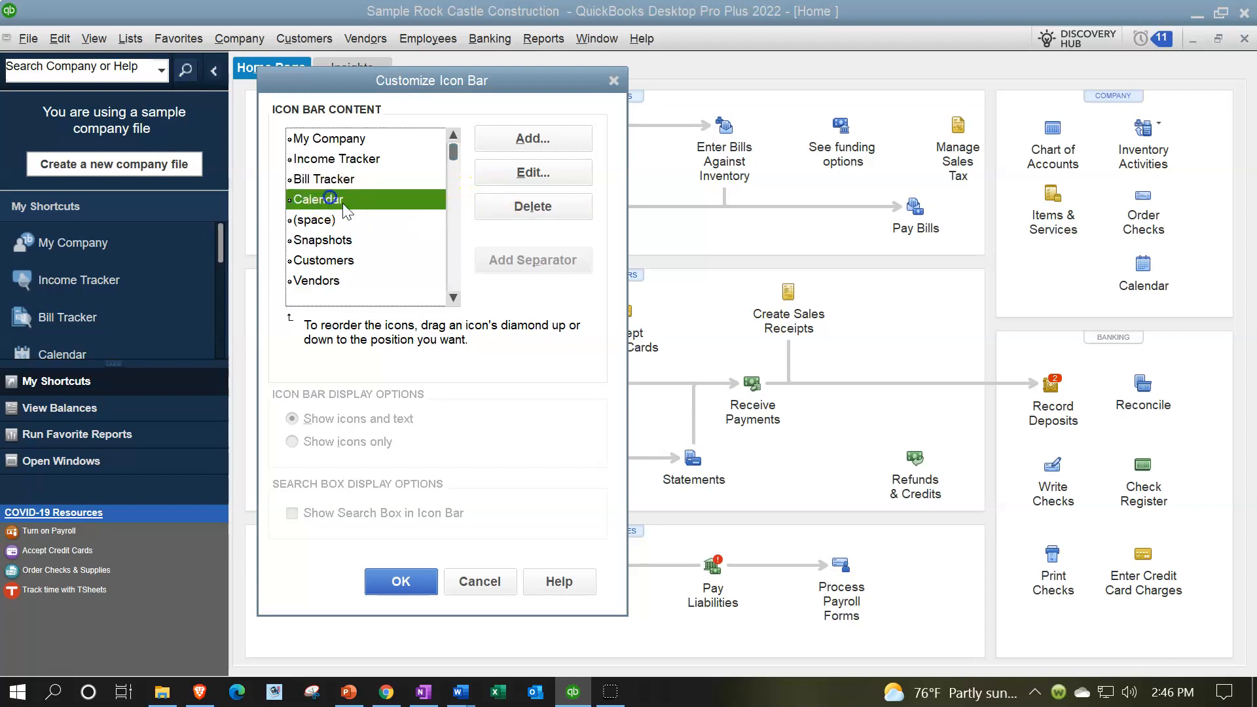
click(488, 214)
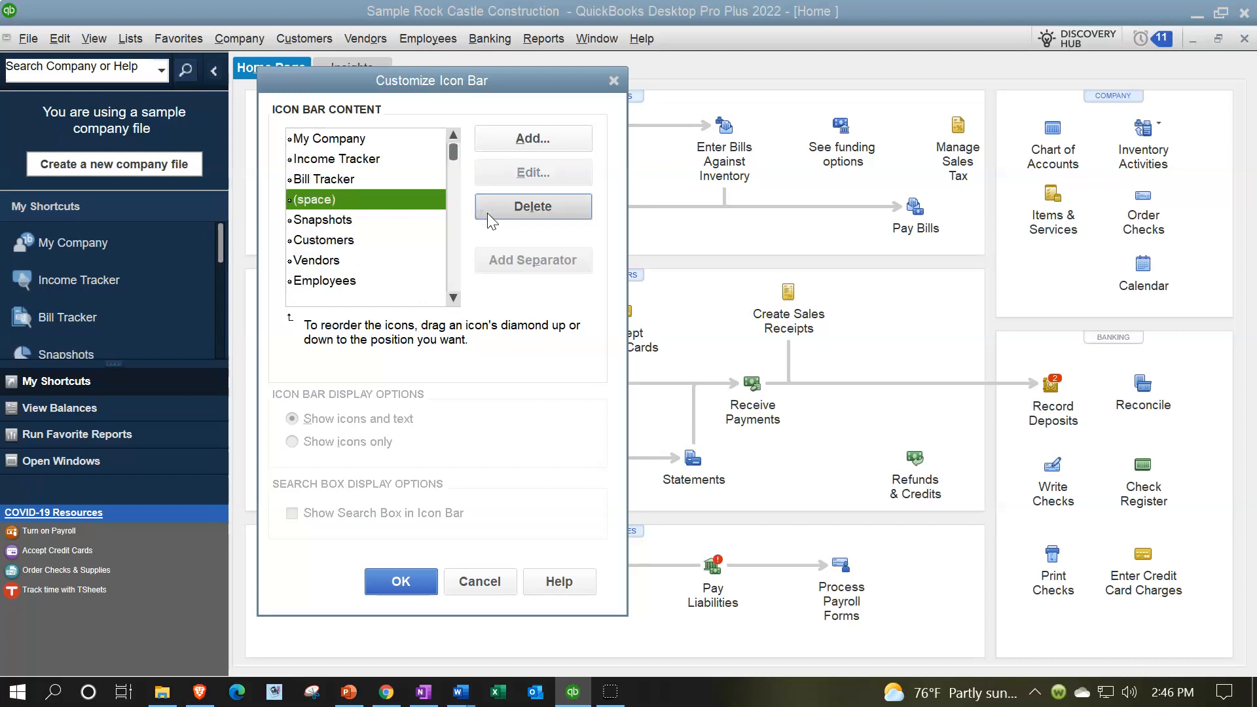
click(487, 214)
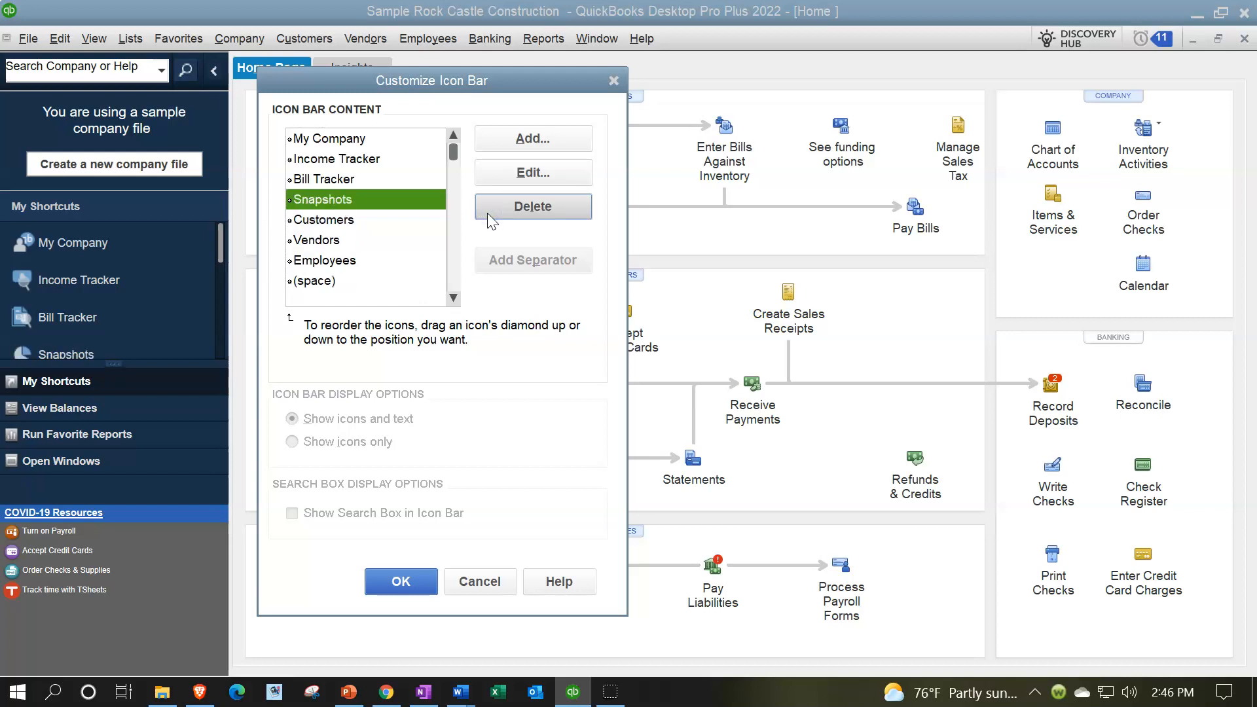
click(362, 218)
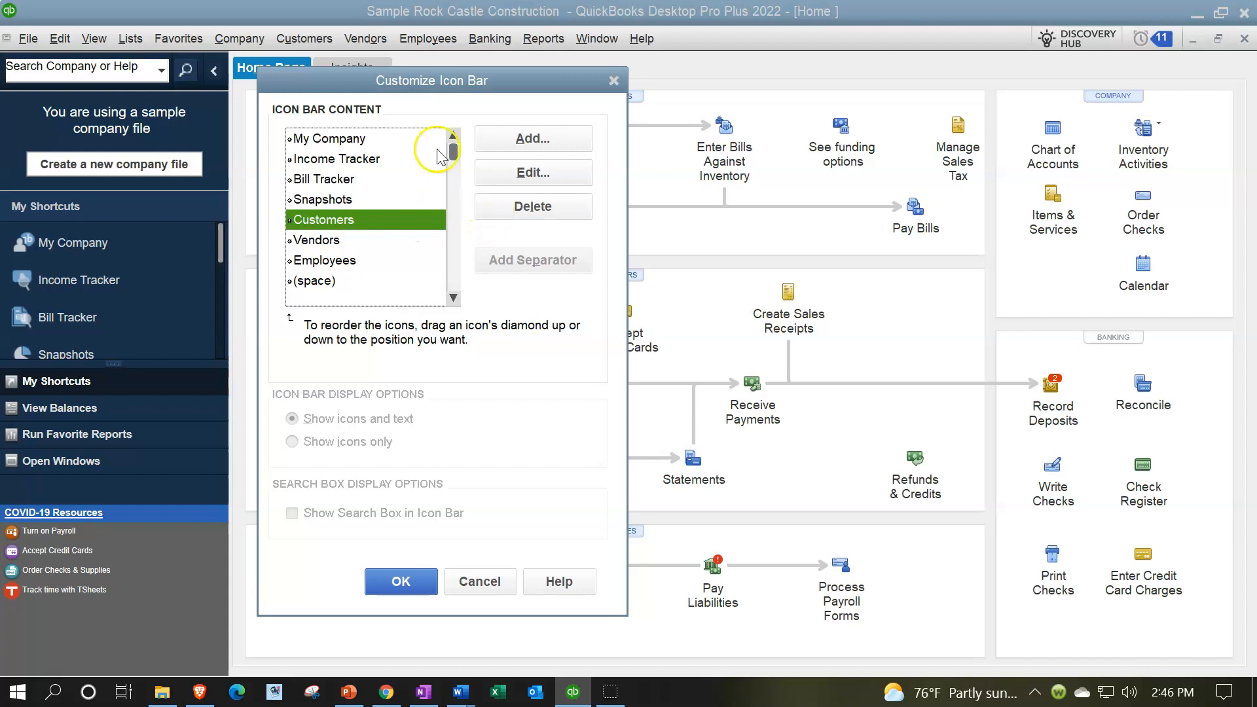
Delete the Customers, Vendors and Employees items and the space after them from the icon bar content.
click(486, 206)
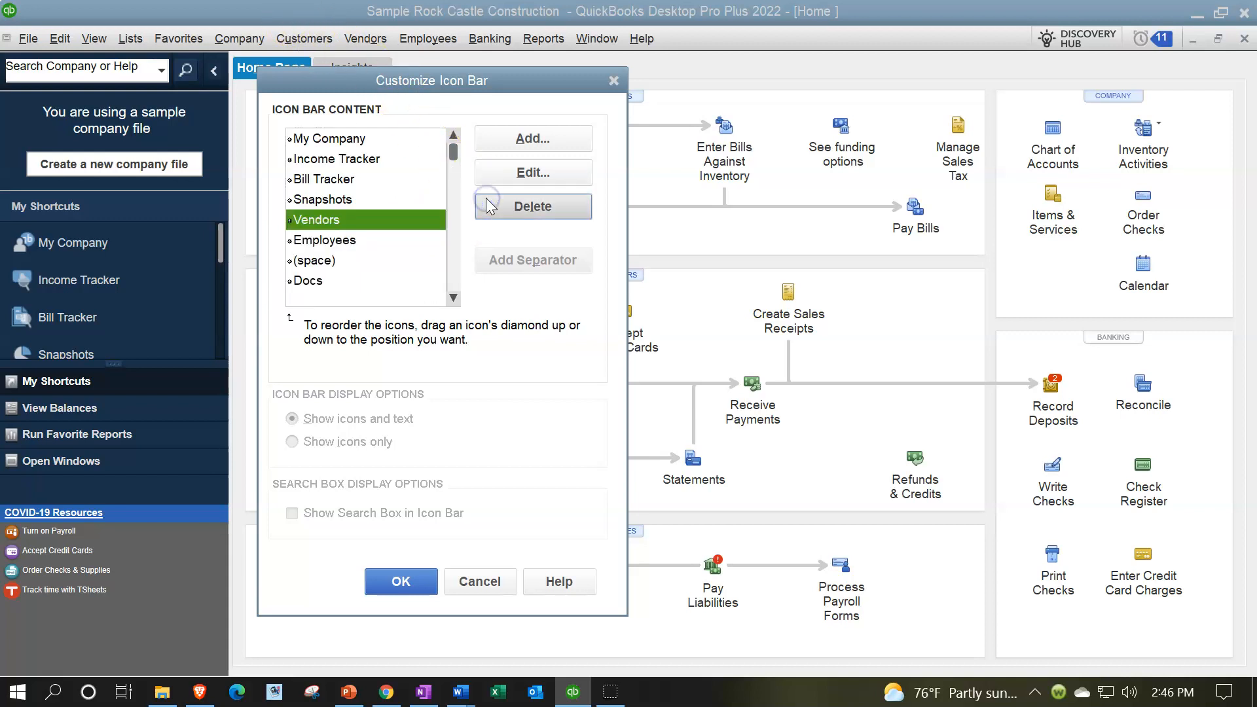
click(487, 200)
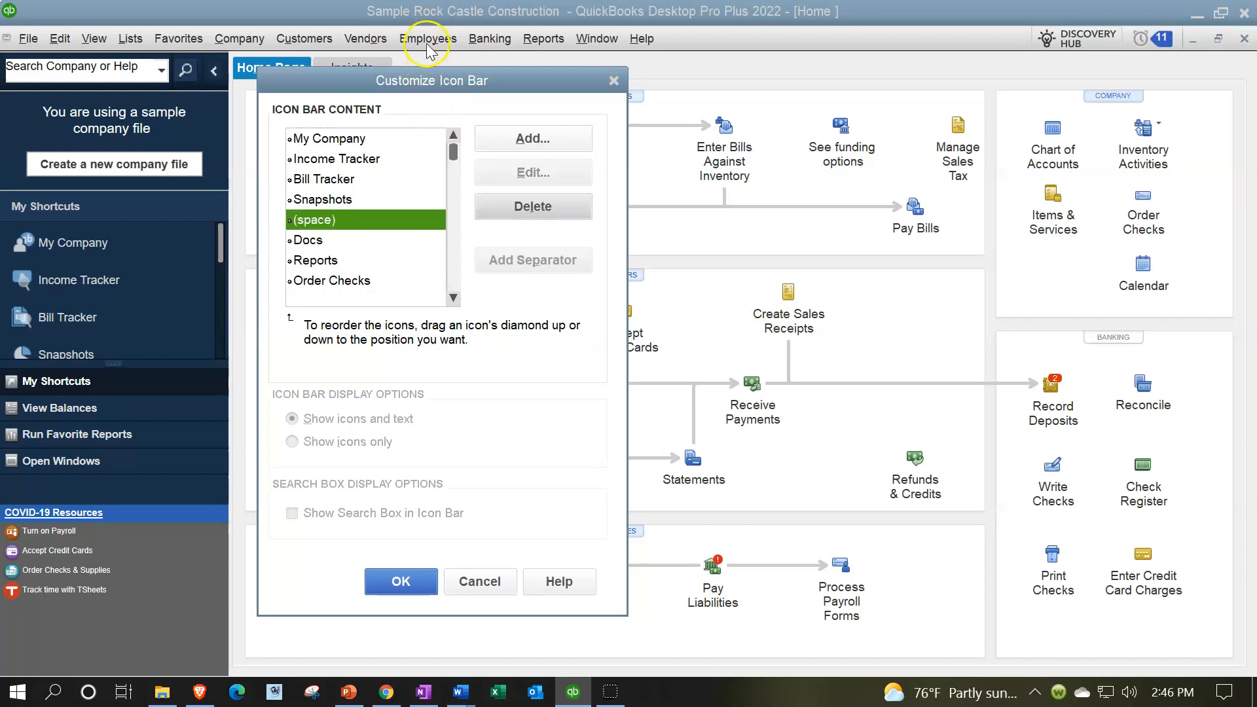
click(507, 209)
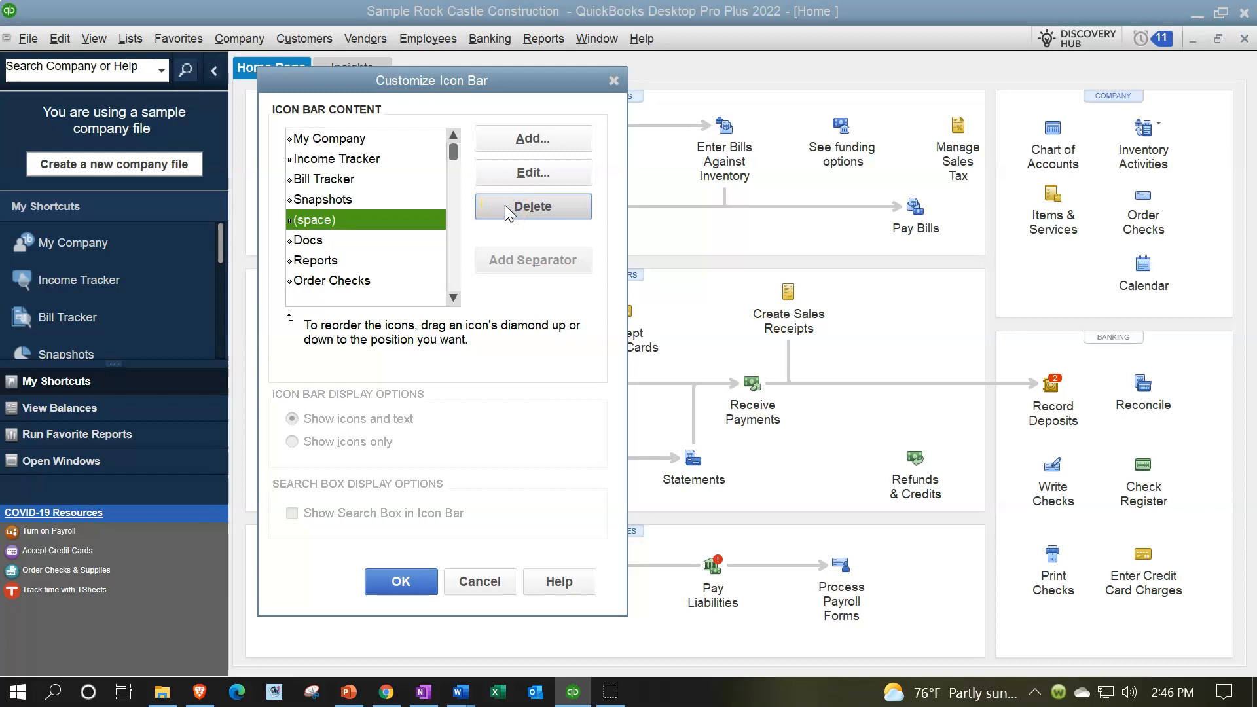
Delete the Reports, Order Checks and User Licenses items and the space after them from the icon bar content.
click(328, 241)
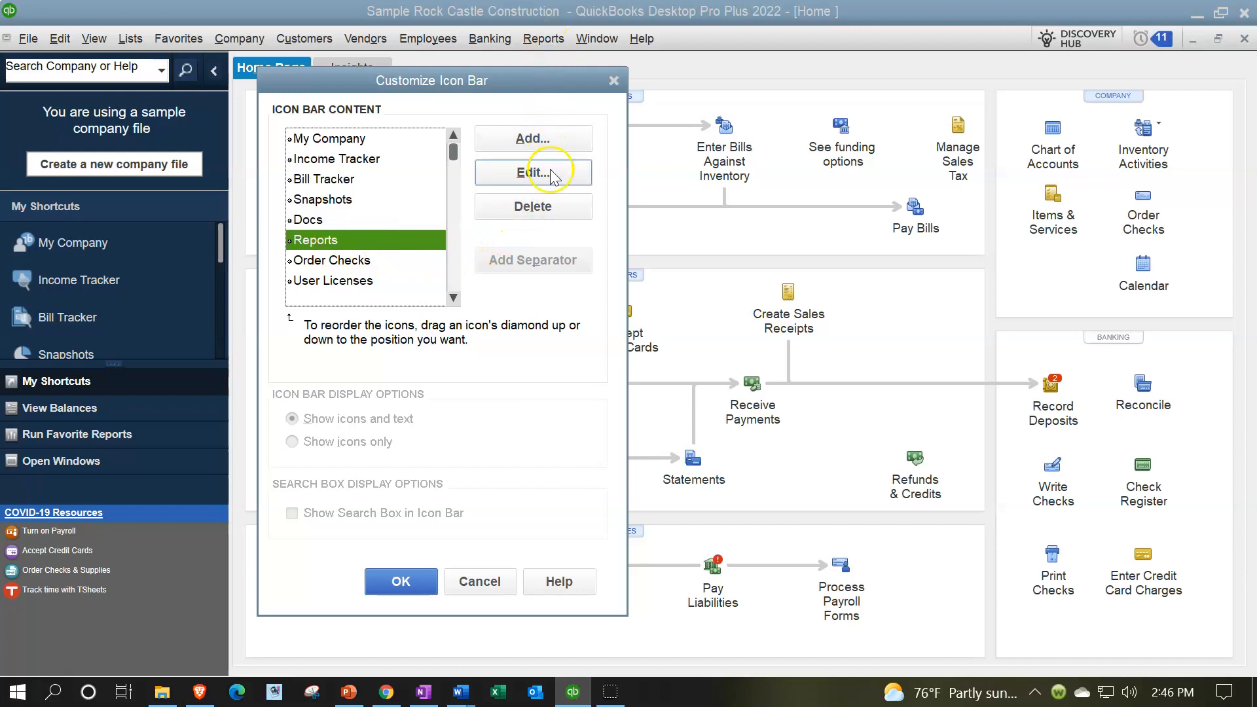
click(536, 207)
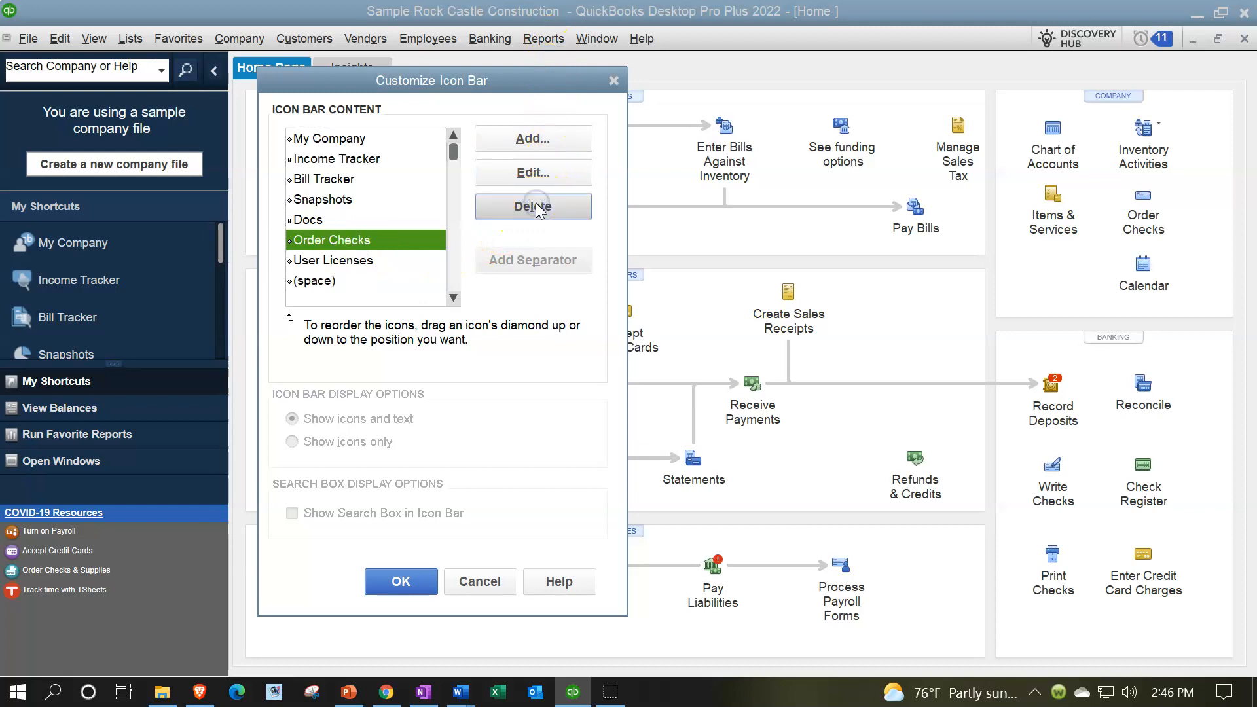
click(535, 207)
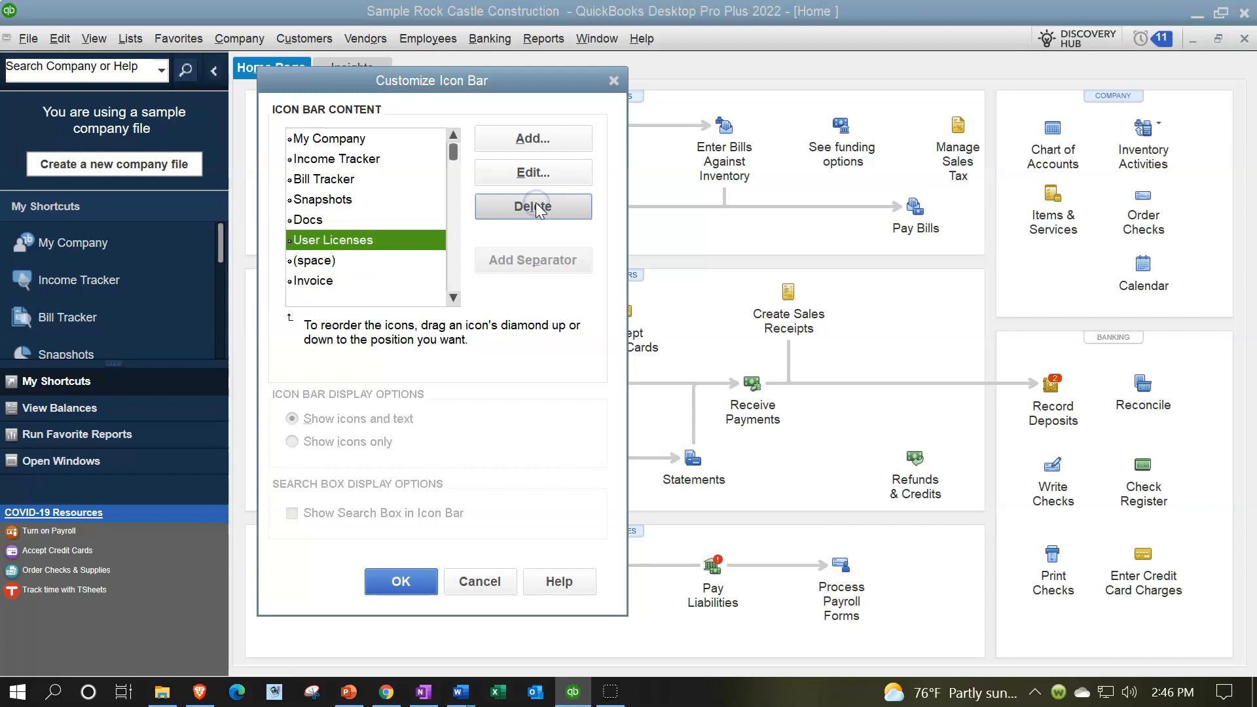
click(536, 206)
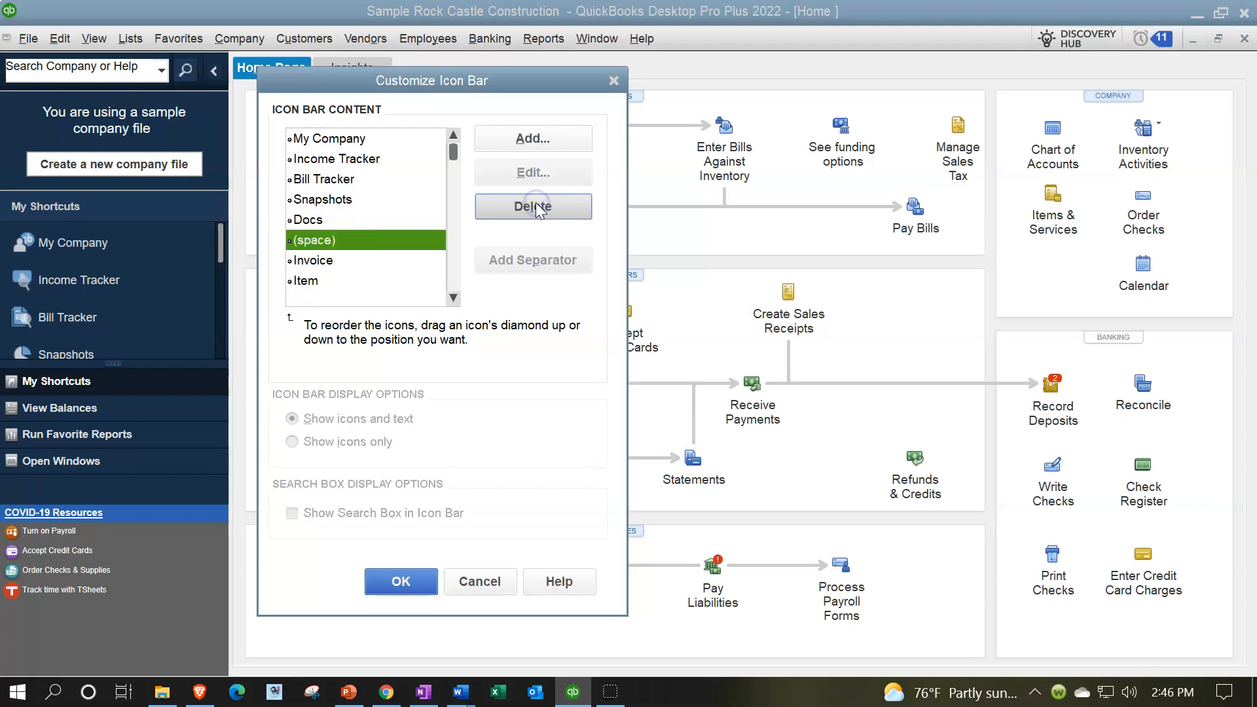
click(535, 207)
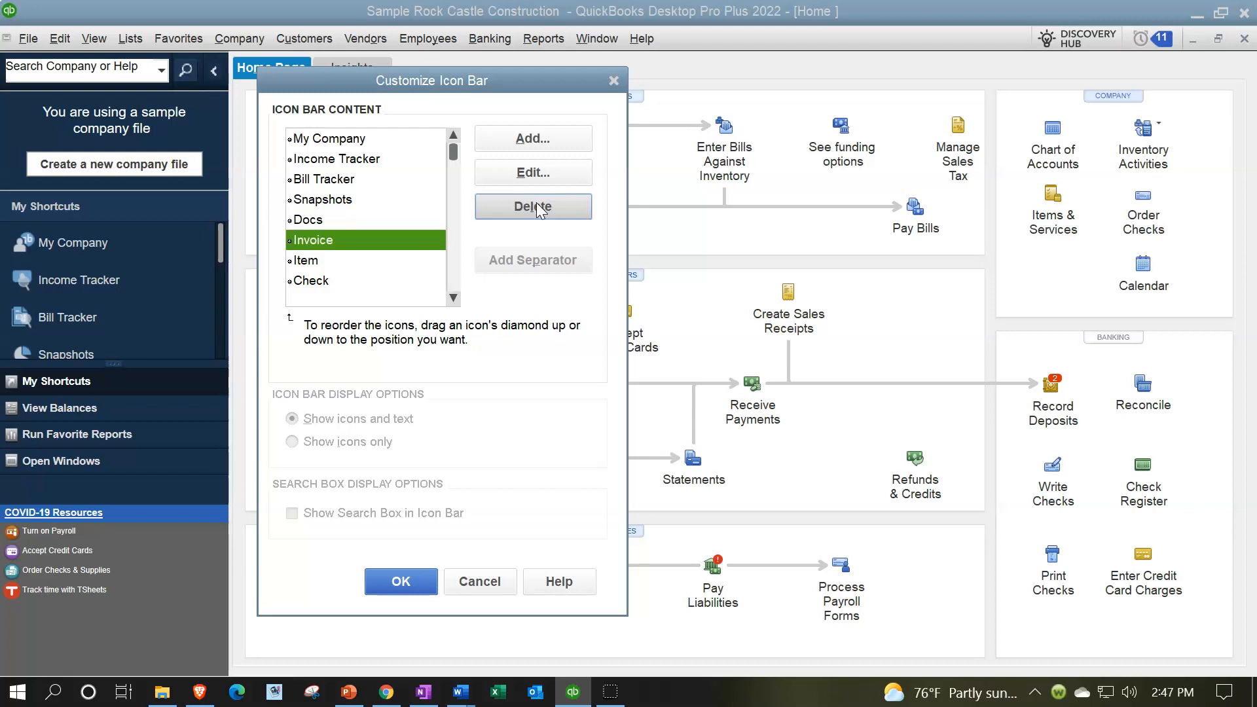
Delete Invoice, Item, Check and the remaining items between Docs and Rmnd from the icon bar content.
click(536, 207)
click(524, 214)
click(523, 207)
click(522, 207)
click(521, 207)
click(522, 207)
Delete Feedback, Services, Add Payroll, Credit Cards and the spaces after Feedback and Credit Cards from the icon bar content, and apply the changes.
click(352, 260)
scroll(370, 272, down, 1)
click(345, 220)
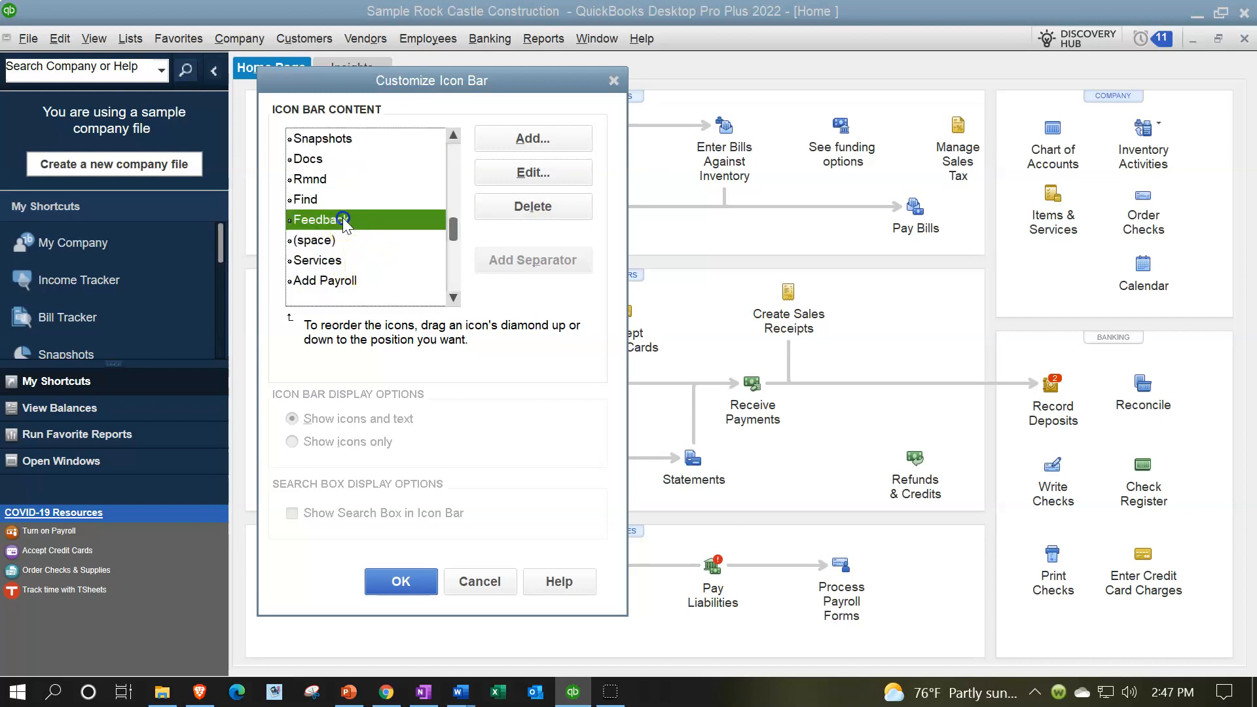
click(481, 207)
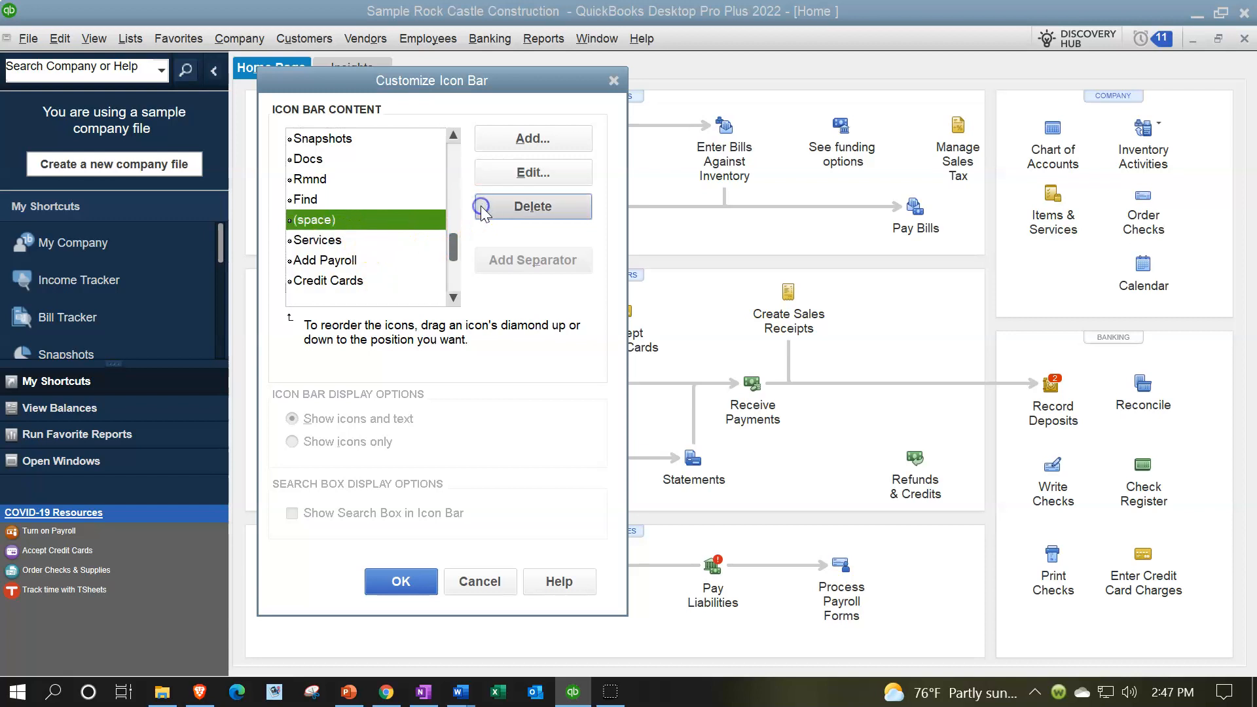
click(482, 207)
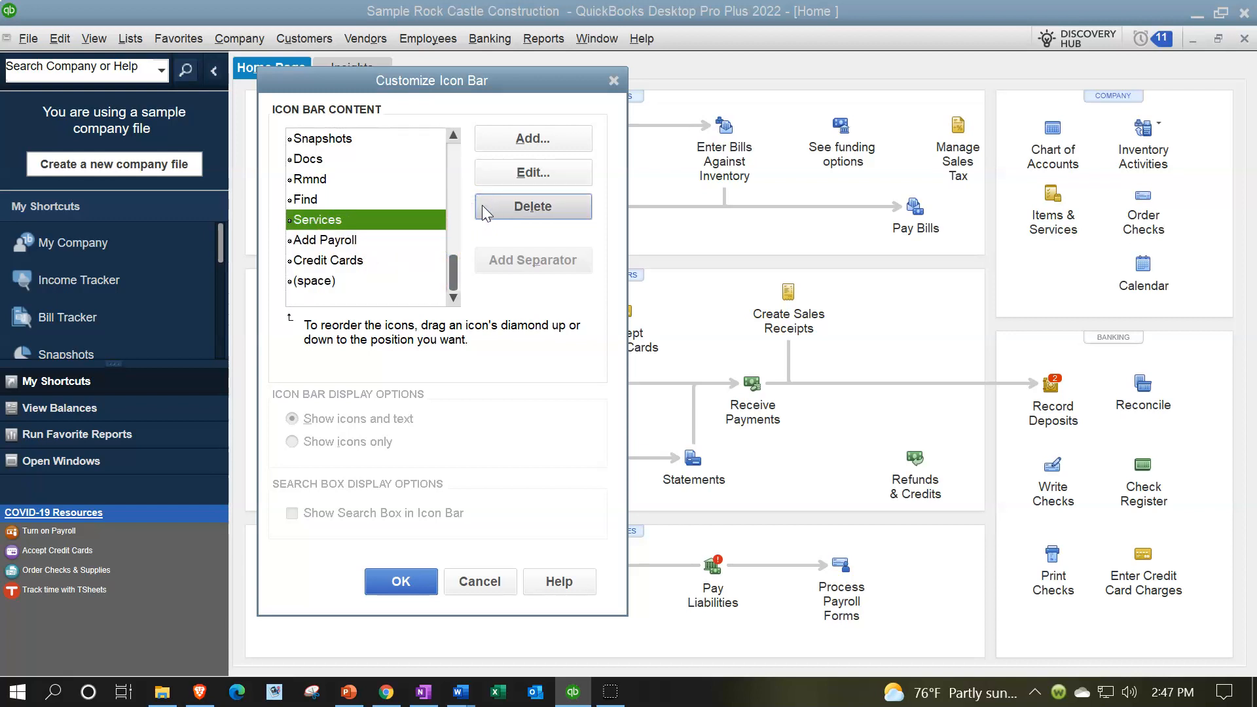
click(482, 206)
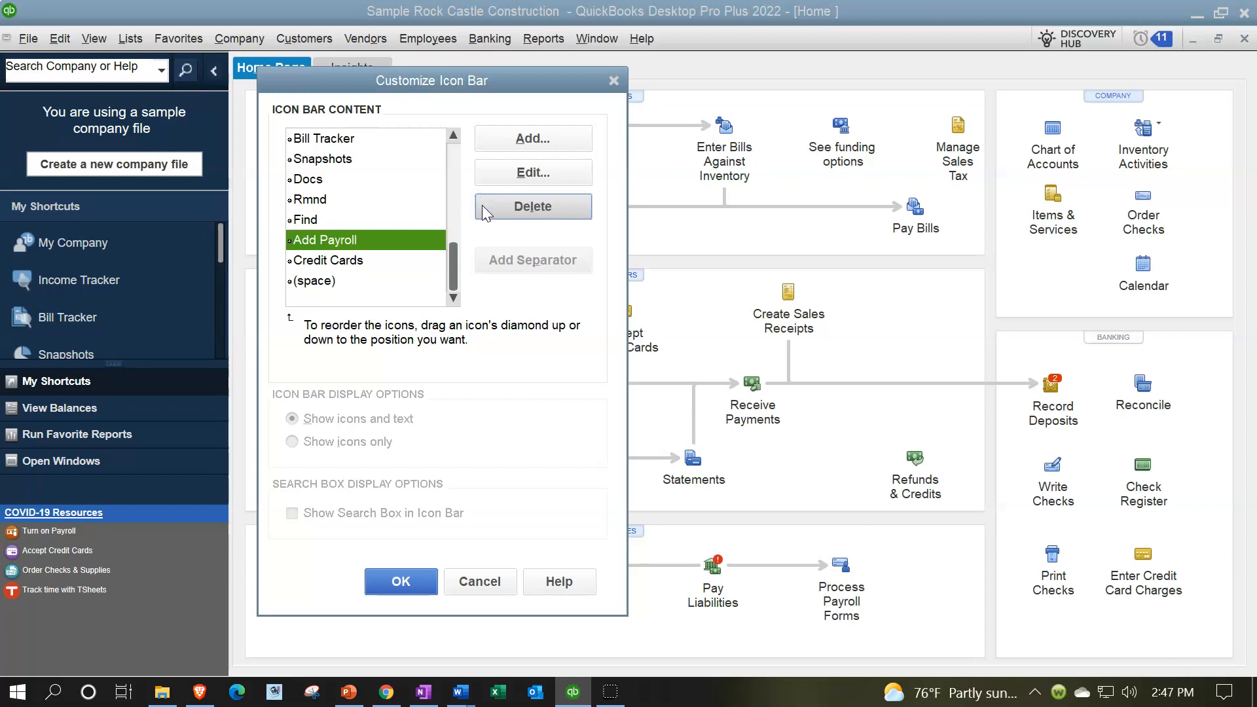
click(485, 206)
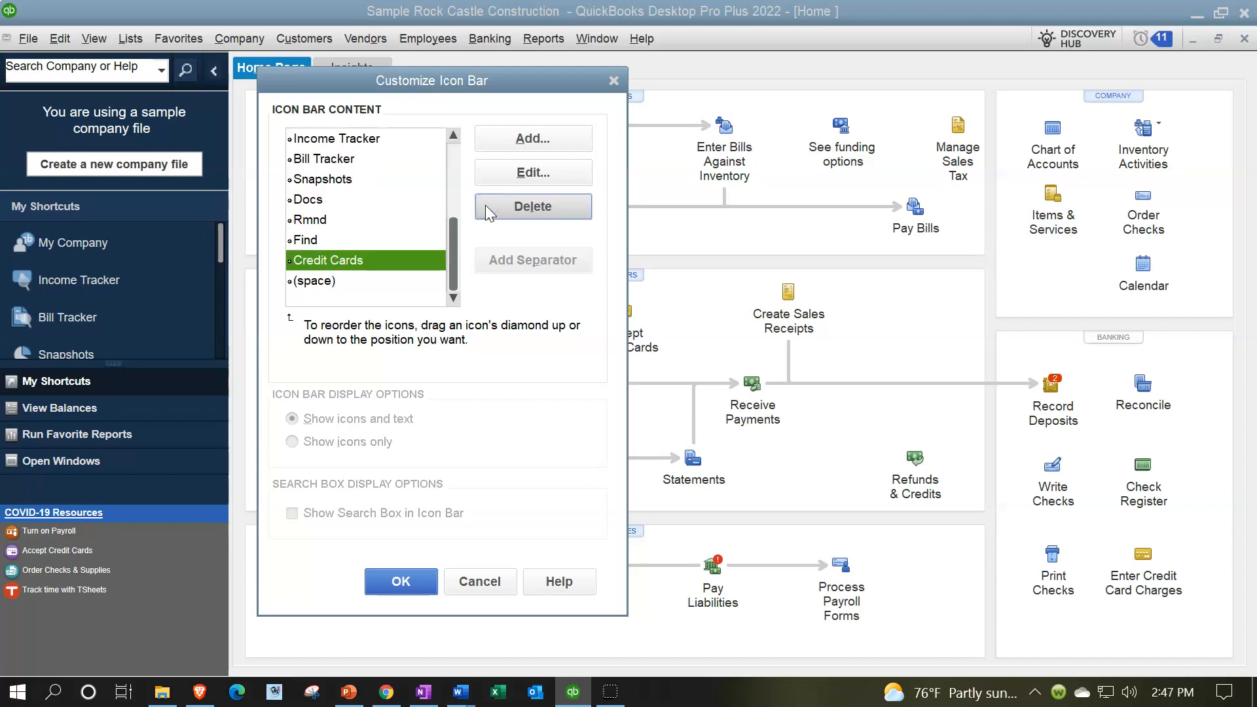
click(486, 205)
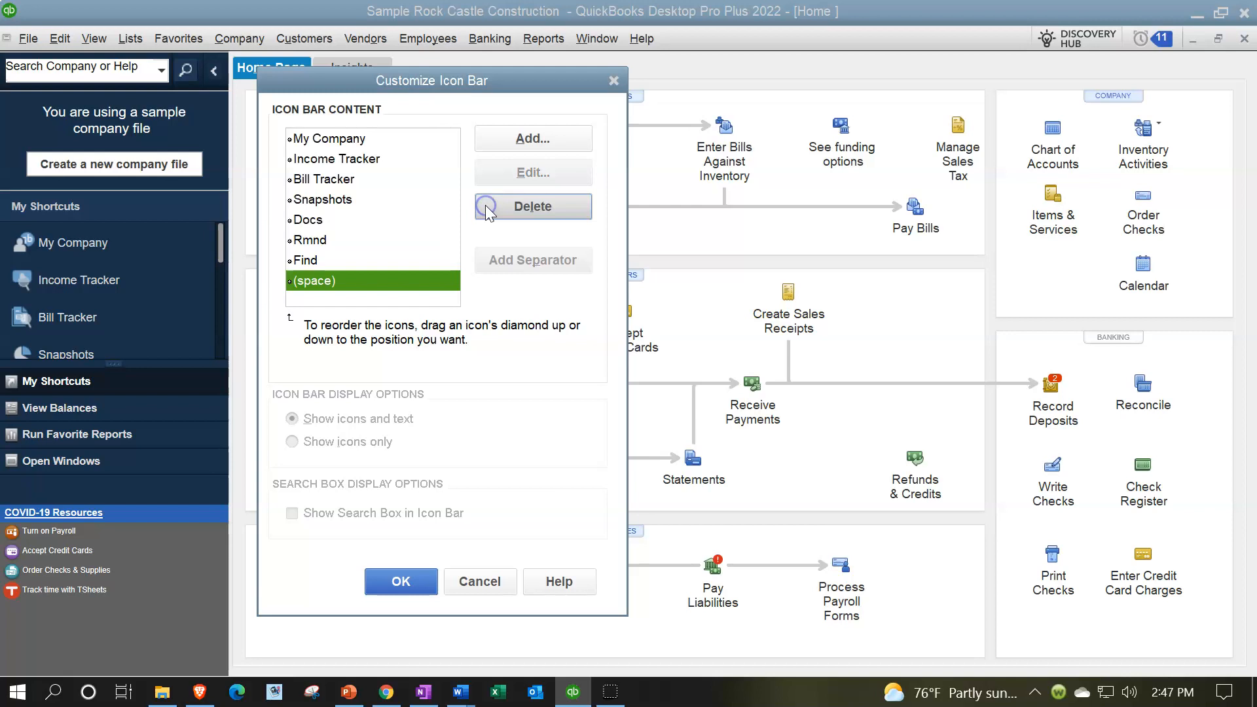
click(485, 206)
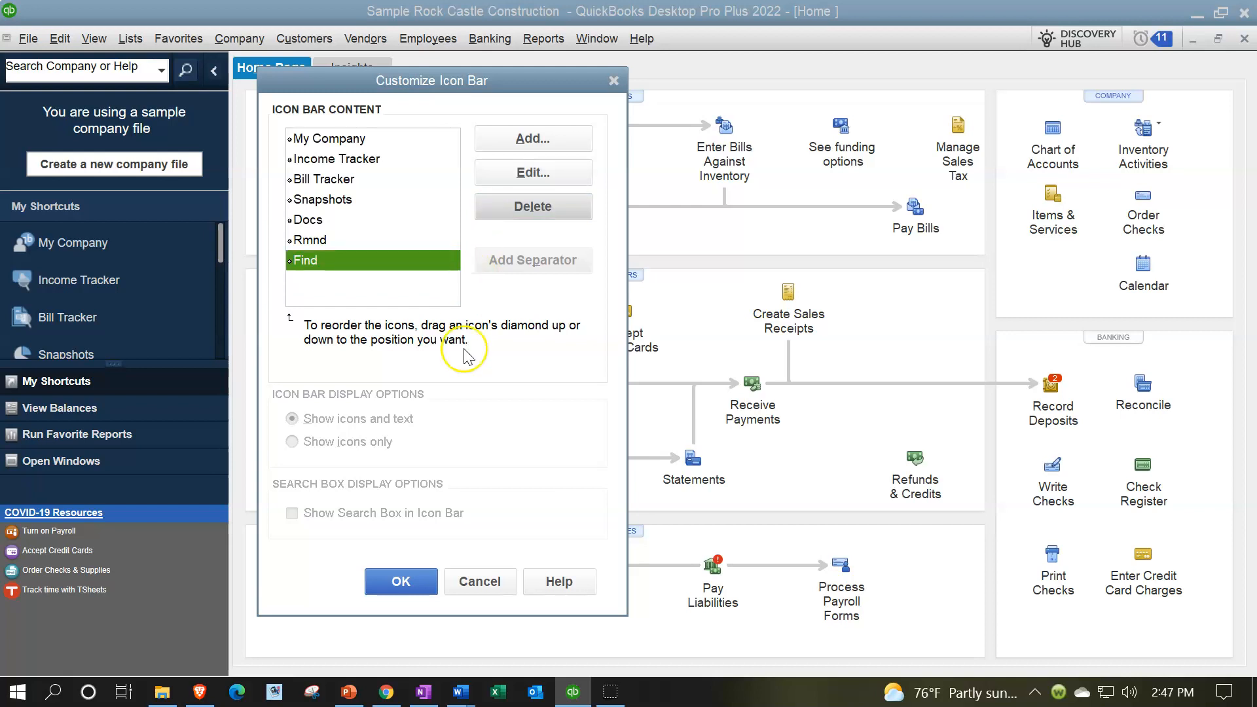
click(411, 581)
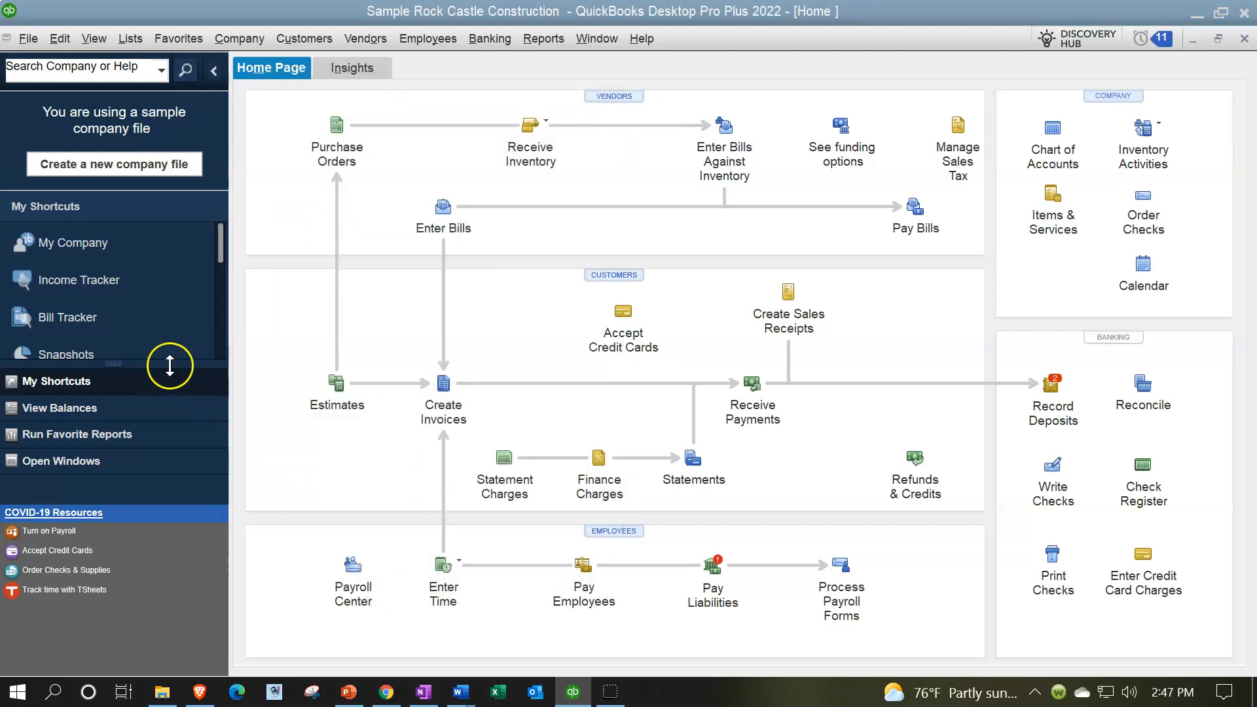
Switch the display from the left icon bar to the top icon bar.
click(94, 38)
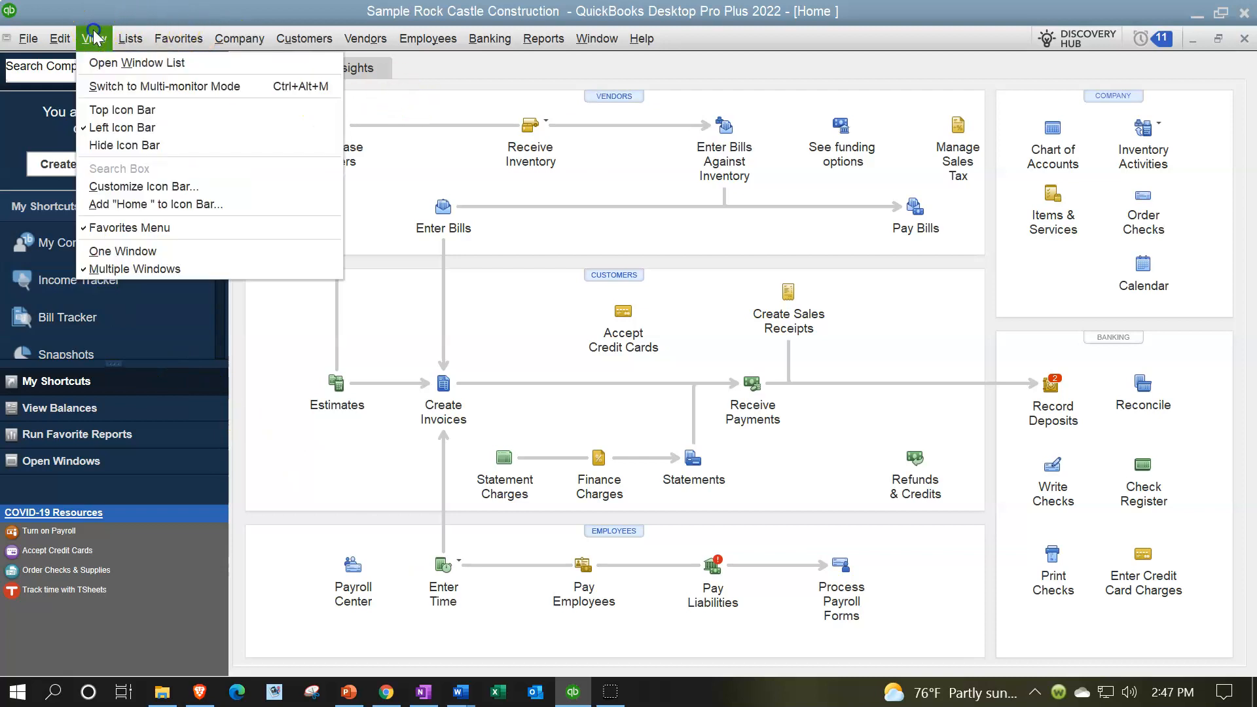
click(121, 110)
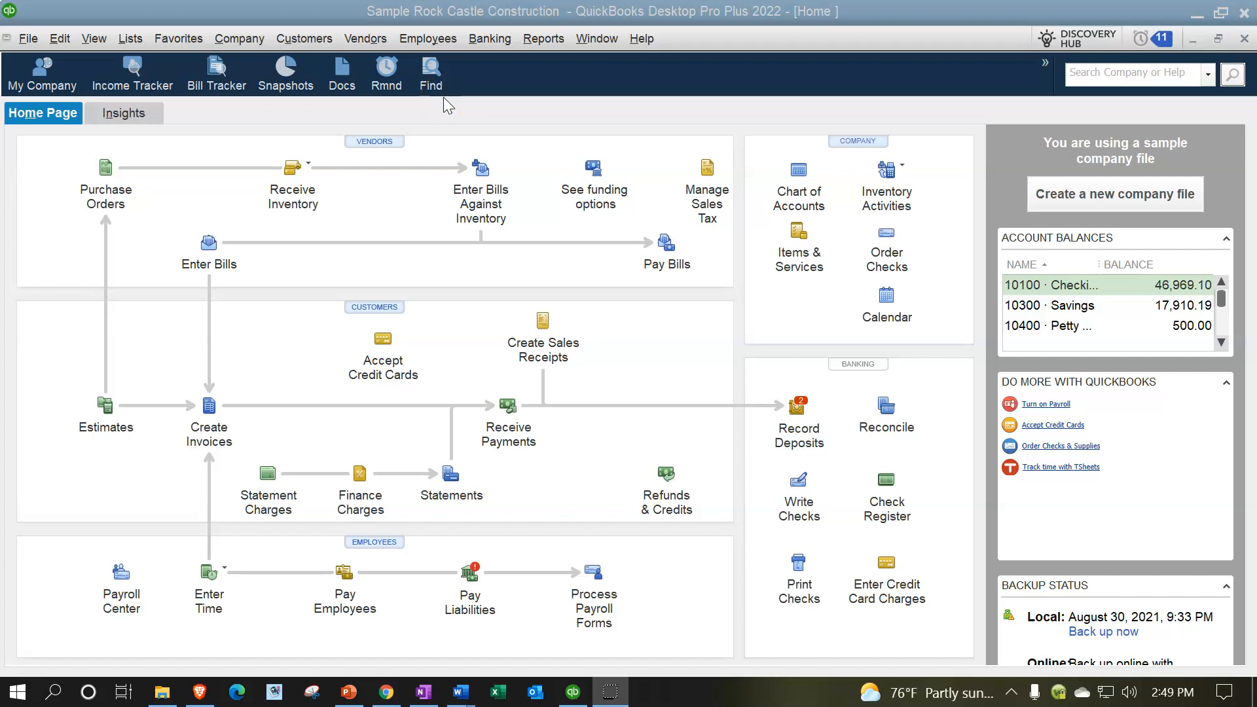
click(485, 45)
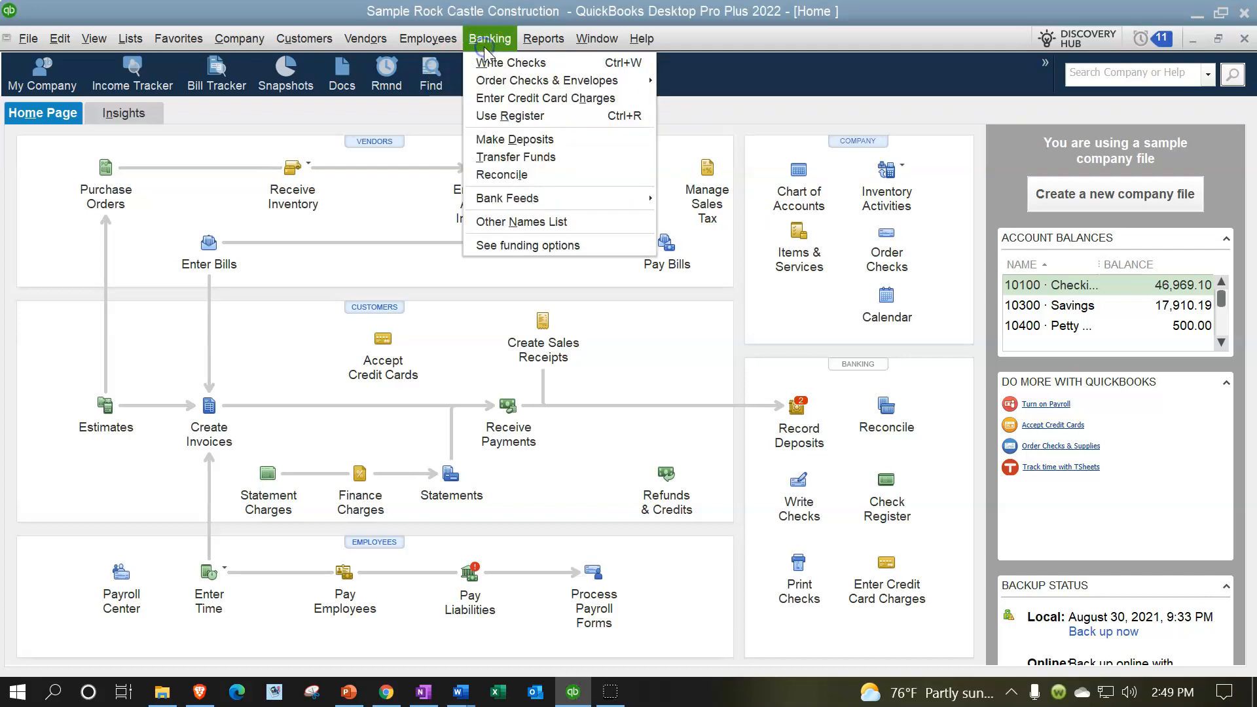
click(508, 117)
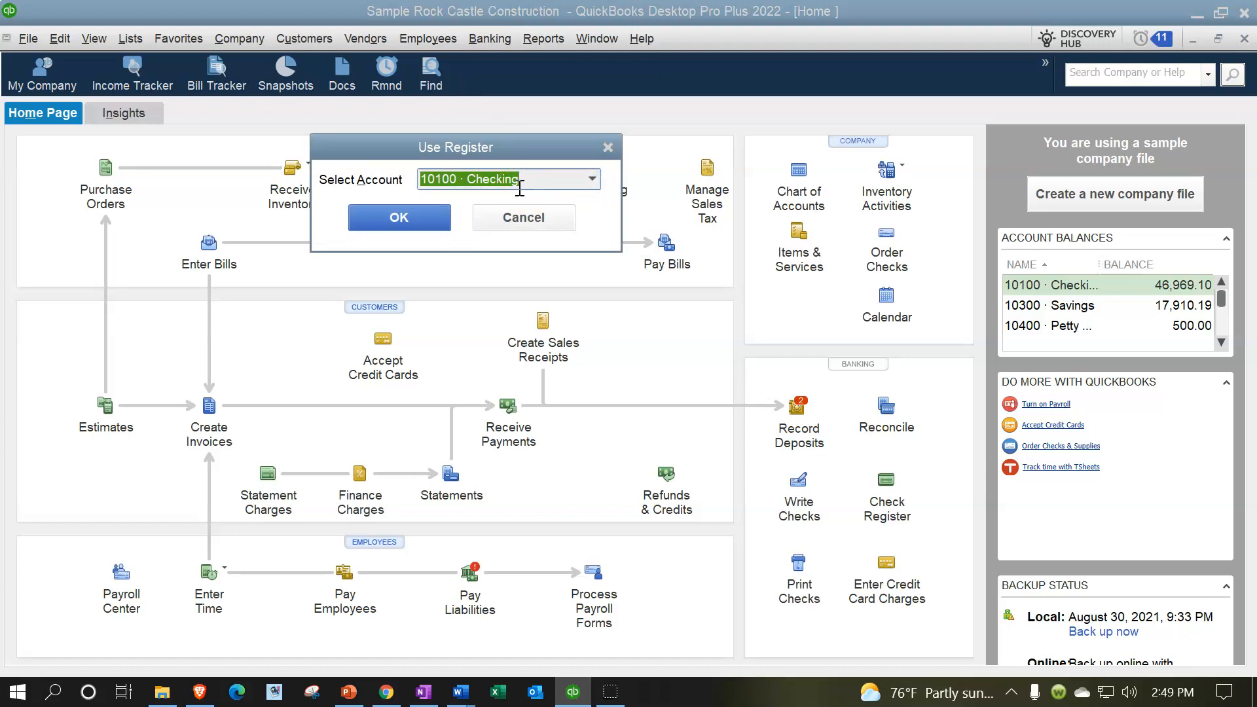
click(592, 179)
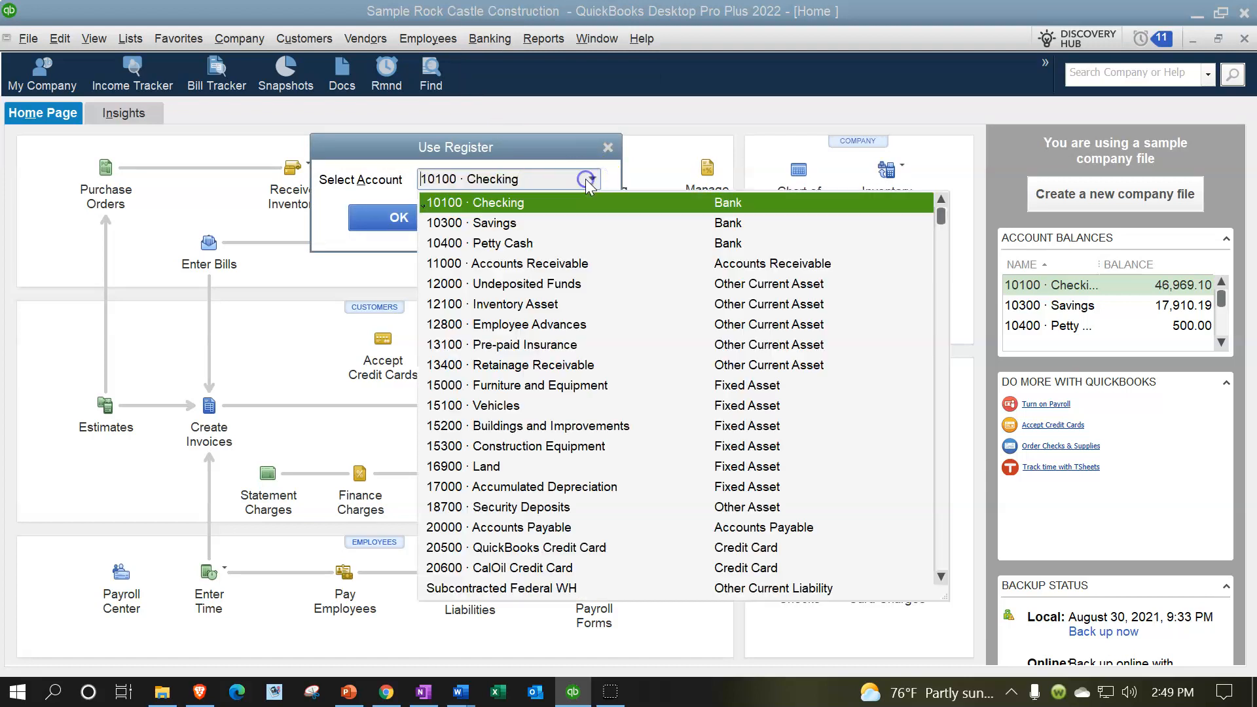
click(587, 184)
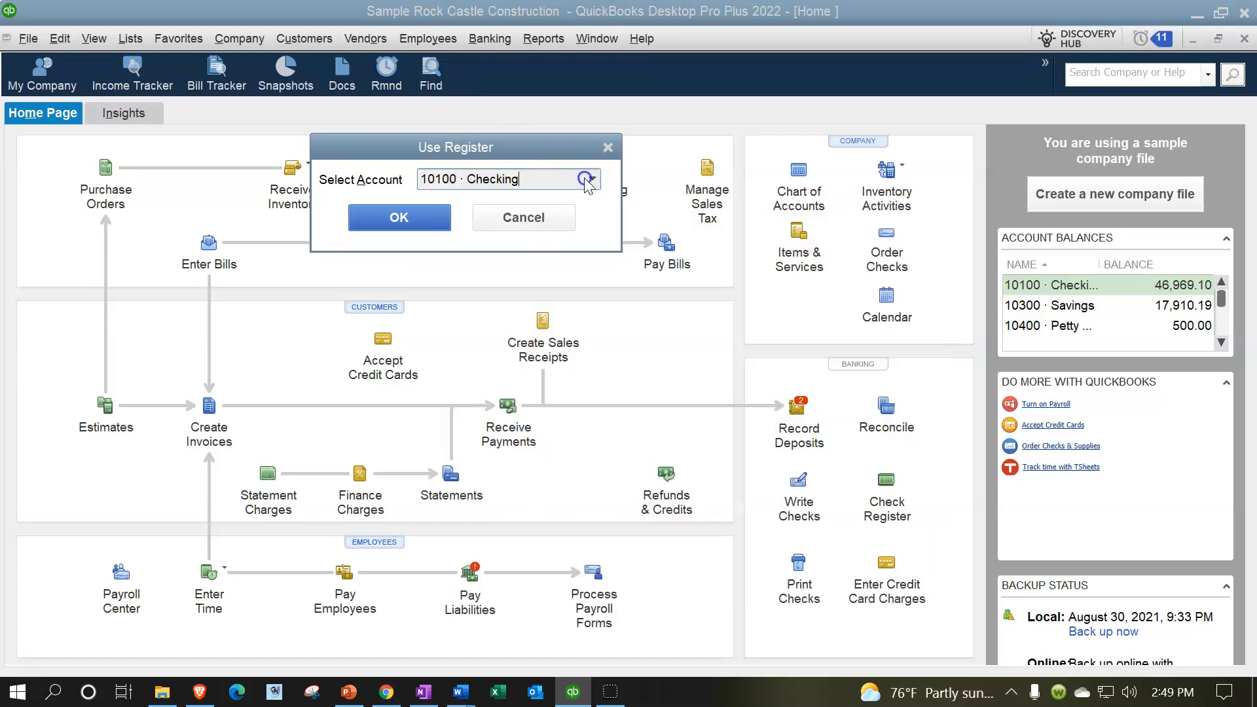
click(608, 149)
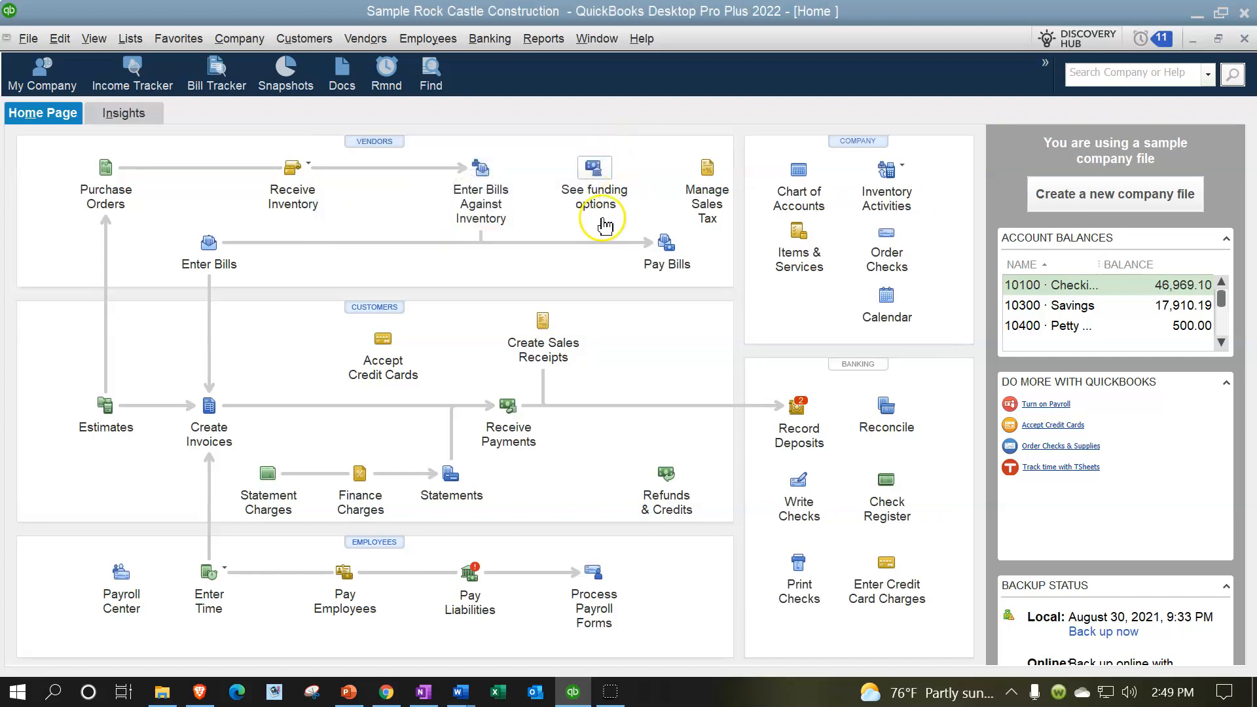
Open the Chart of Accounts and open the register of the 10100 · Checking account.
click(124, 39)
click(143, 66)
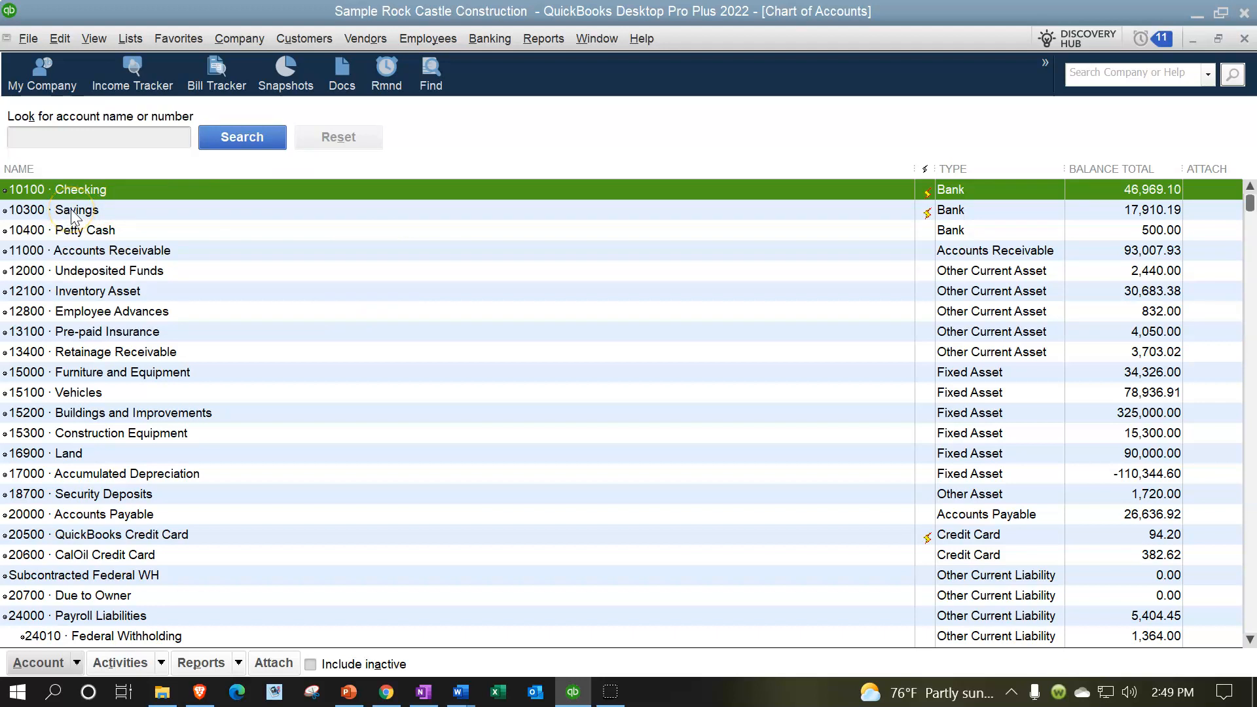
click(139, 191)
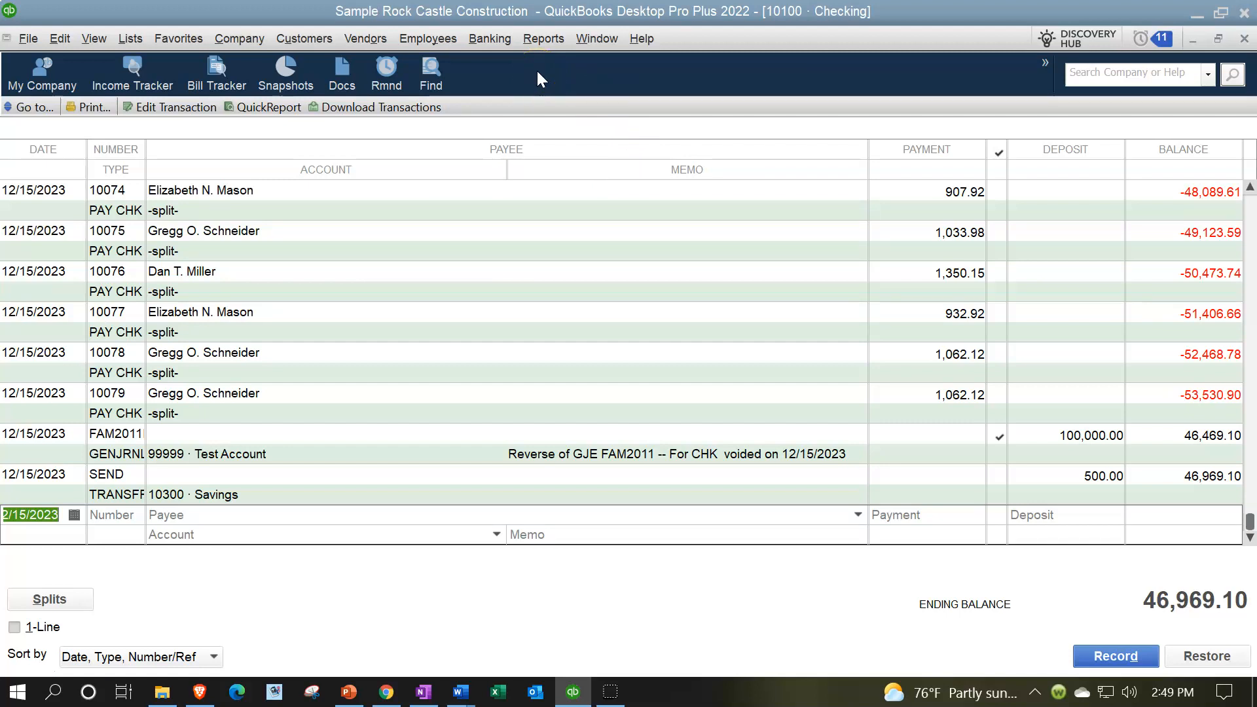
Add the open Checking register to the icon bar using the third icon, keeping the label 10100 · Checking and description Open Register.
click(92, 40)
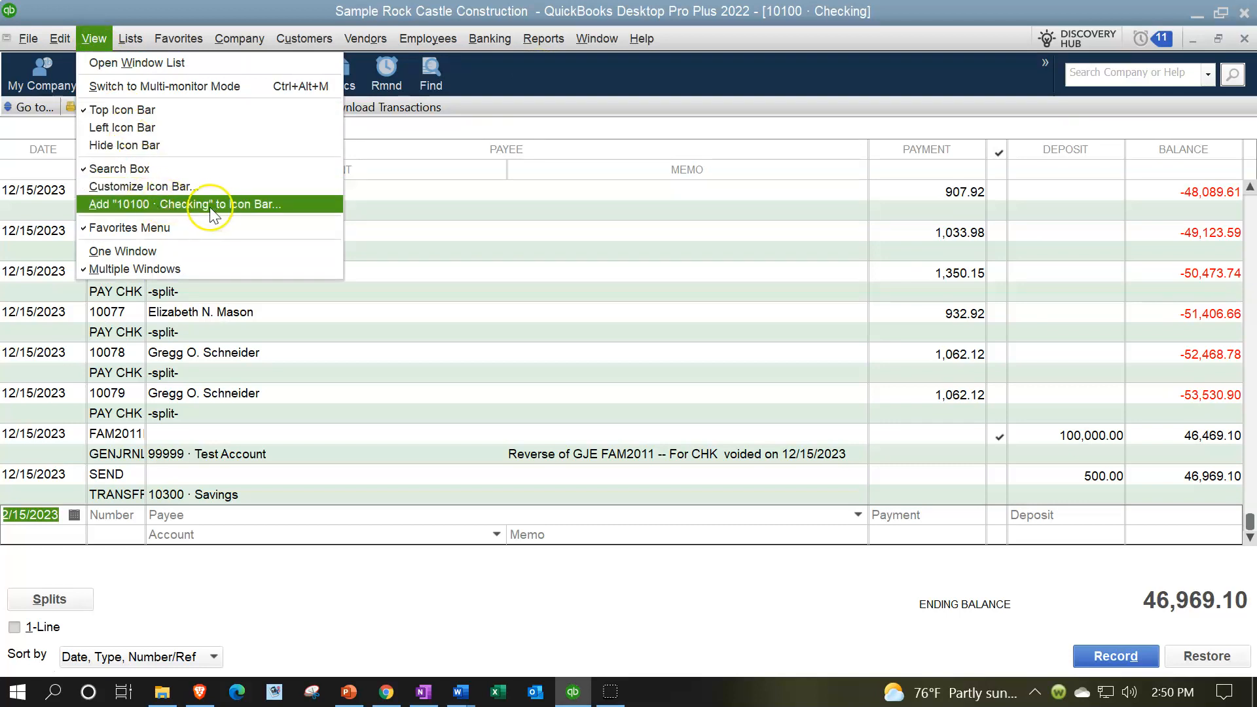
click(250, 205)
click(334, 240)
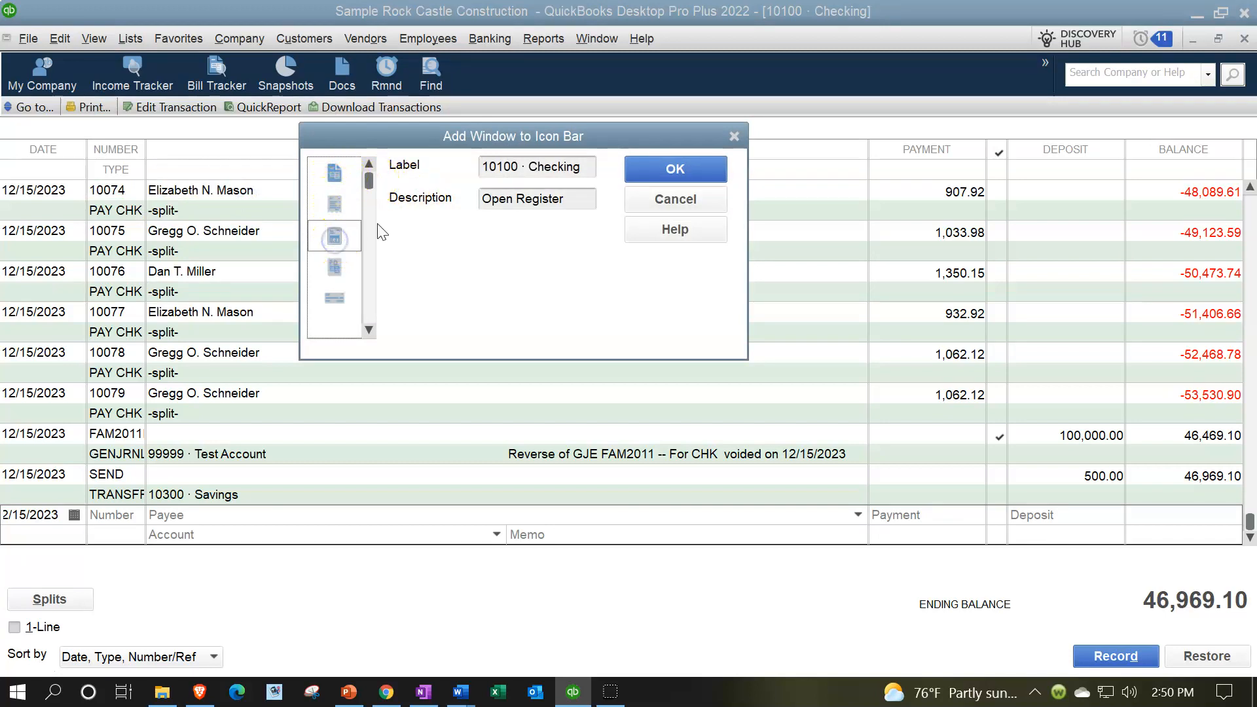
click(650, 175)
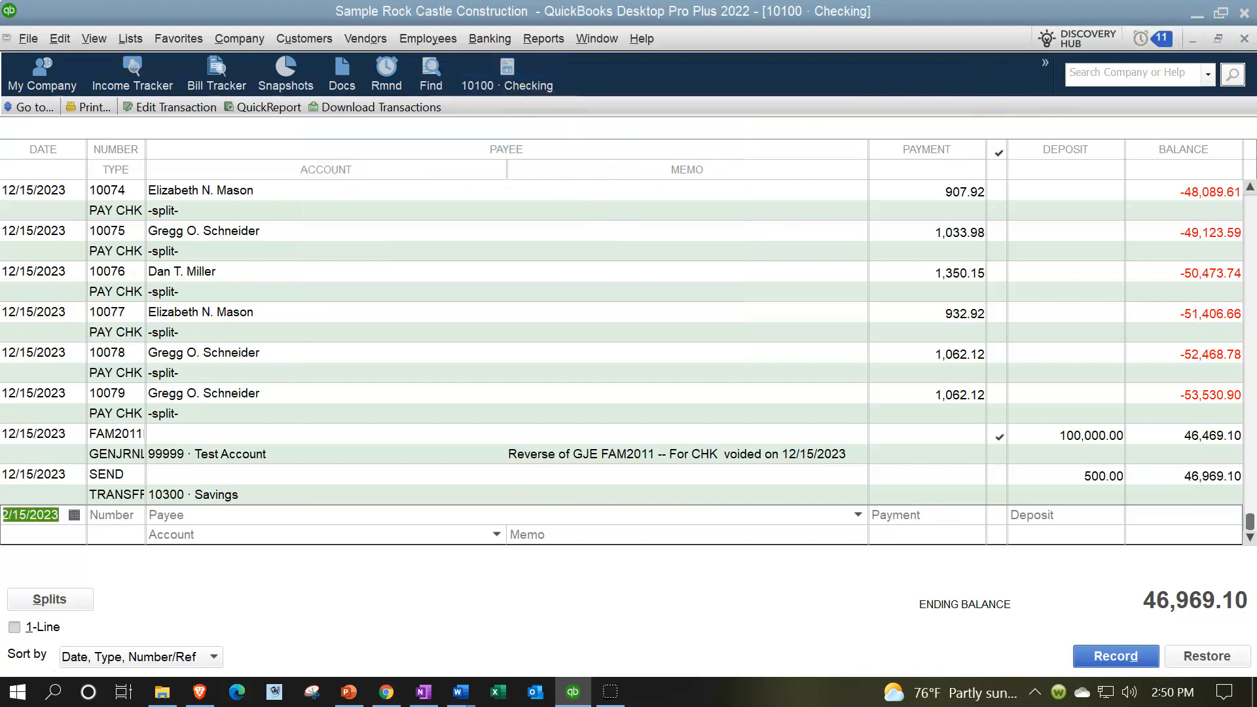
Close the Checking register and reopen it through its icon bar shortcut.
click(1245, 41)
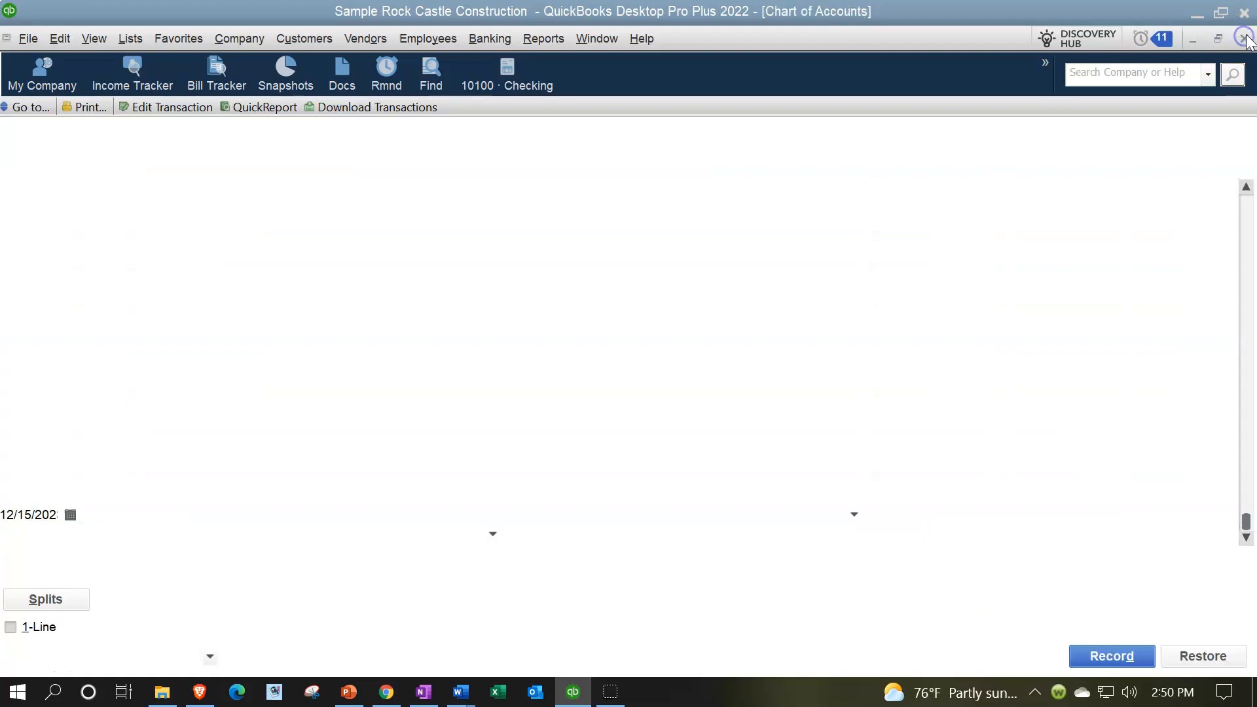
click(509, 66)
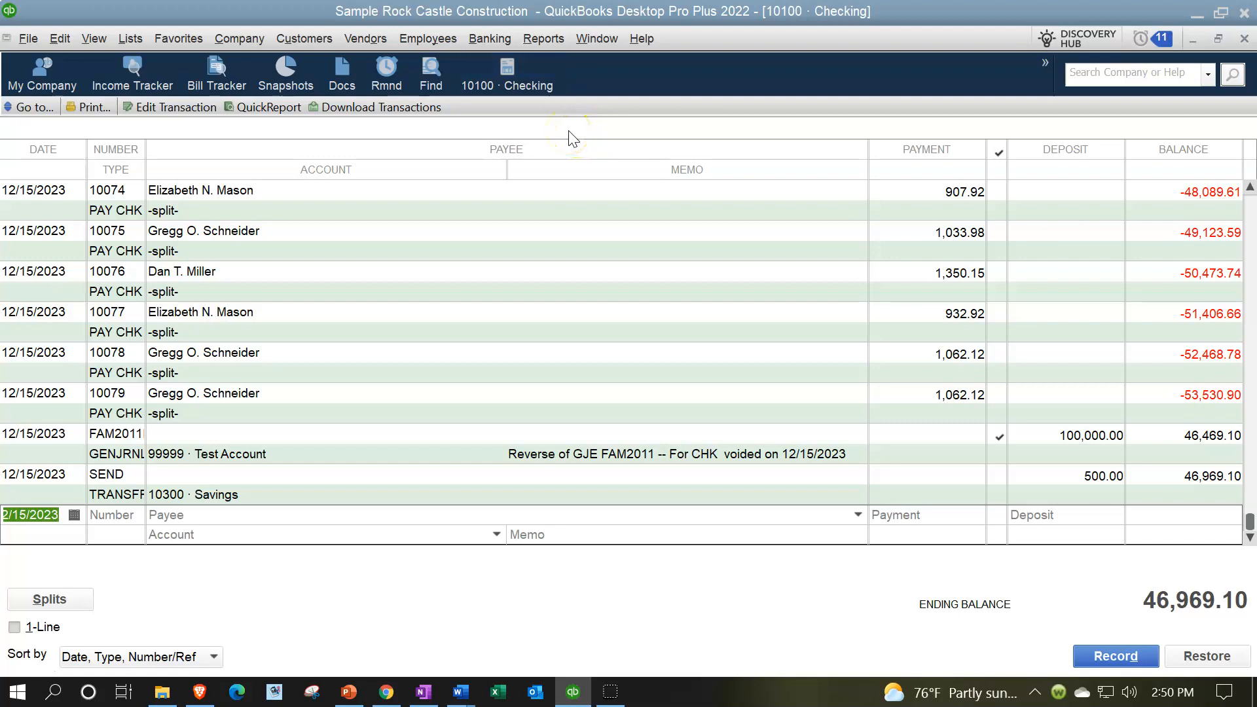
click(502, 41)
click(544, 39)
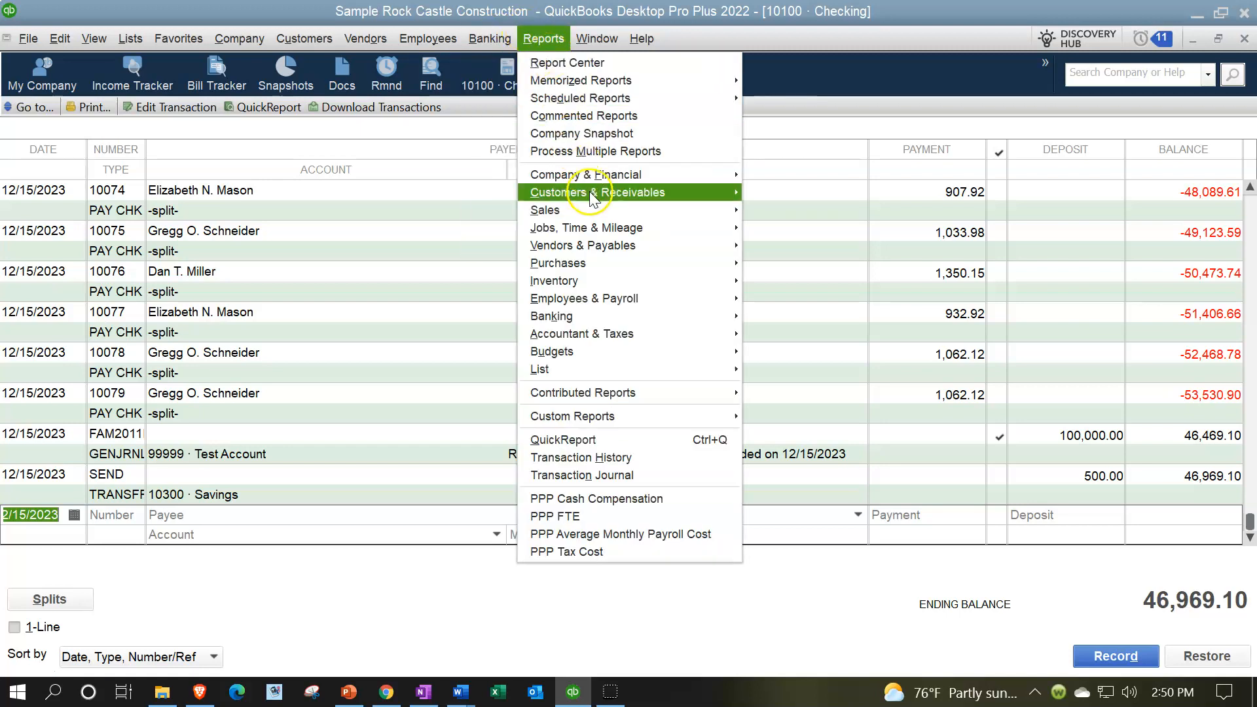
mouse_move(591, 195)
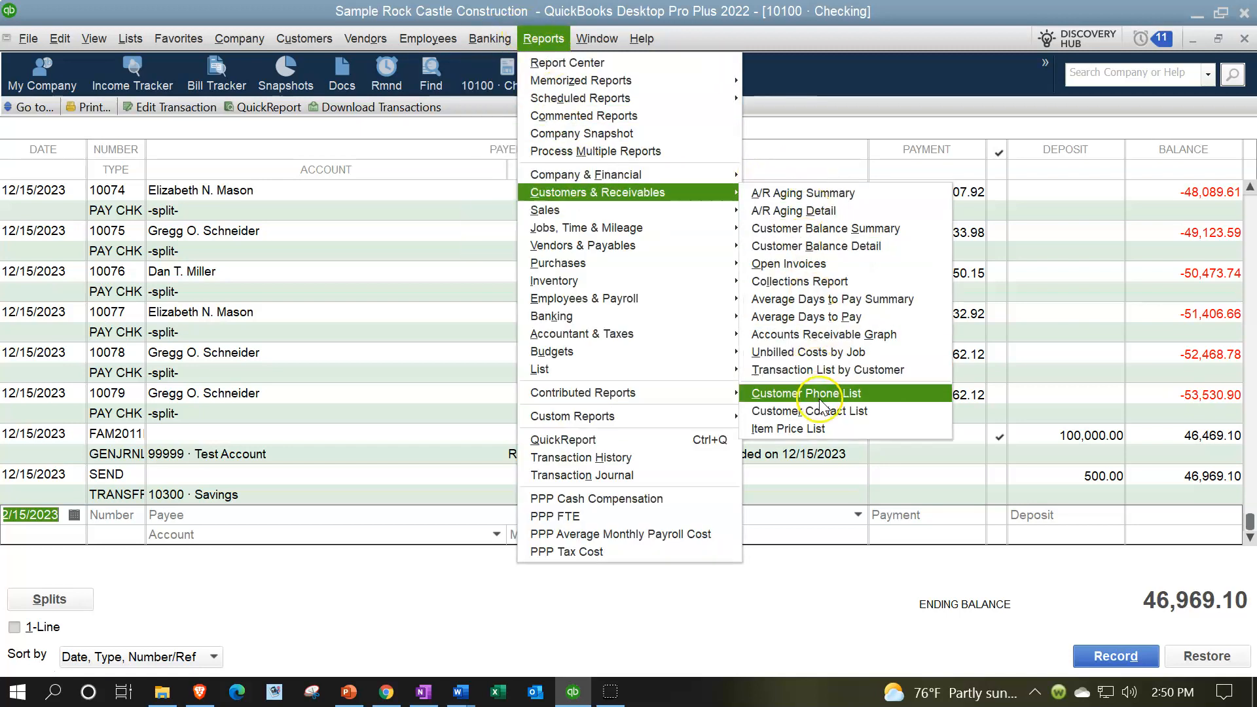
click(872, 45)
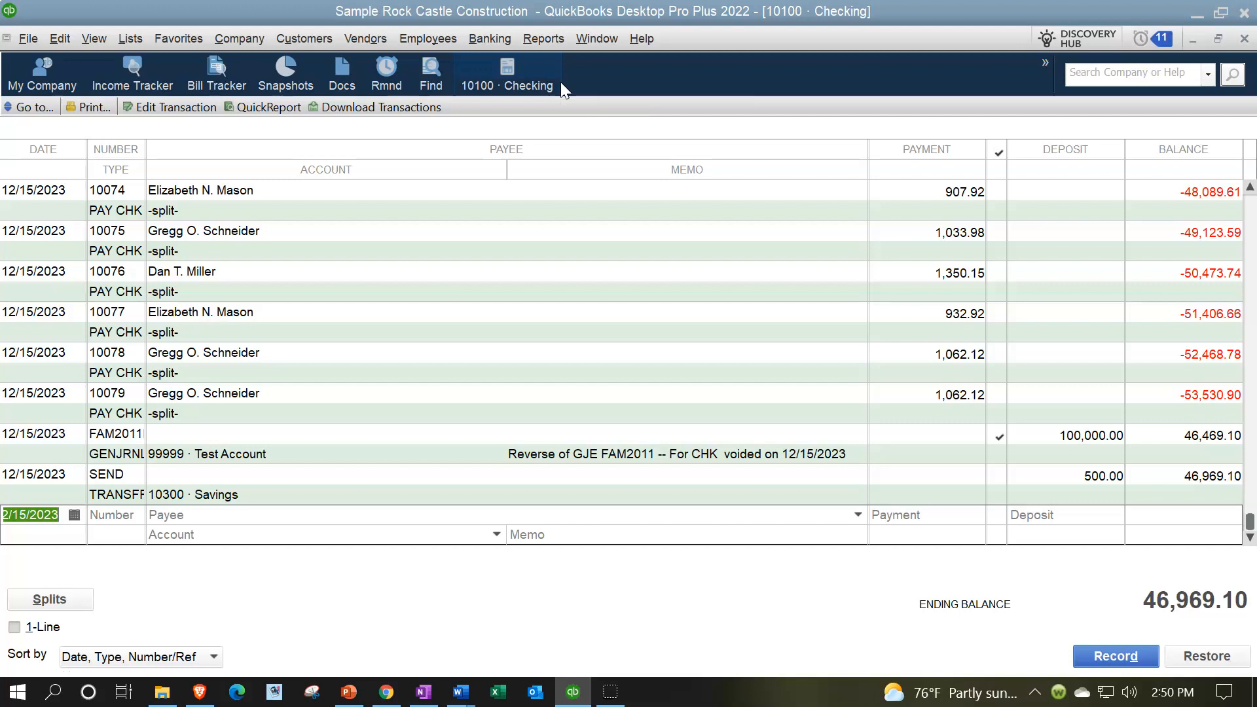
click(196, 39)
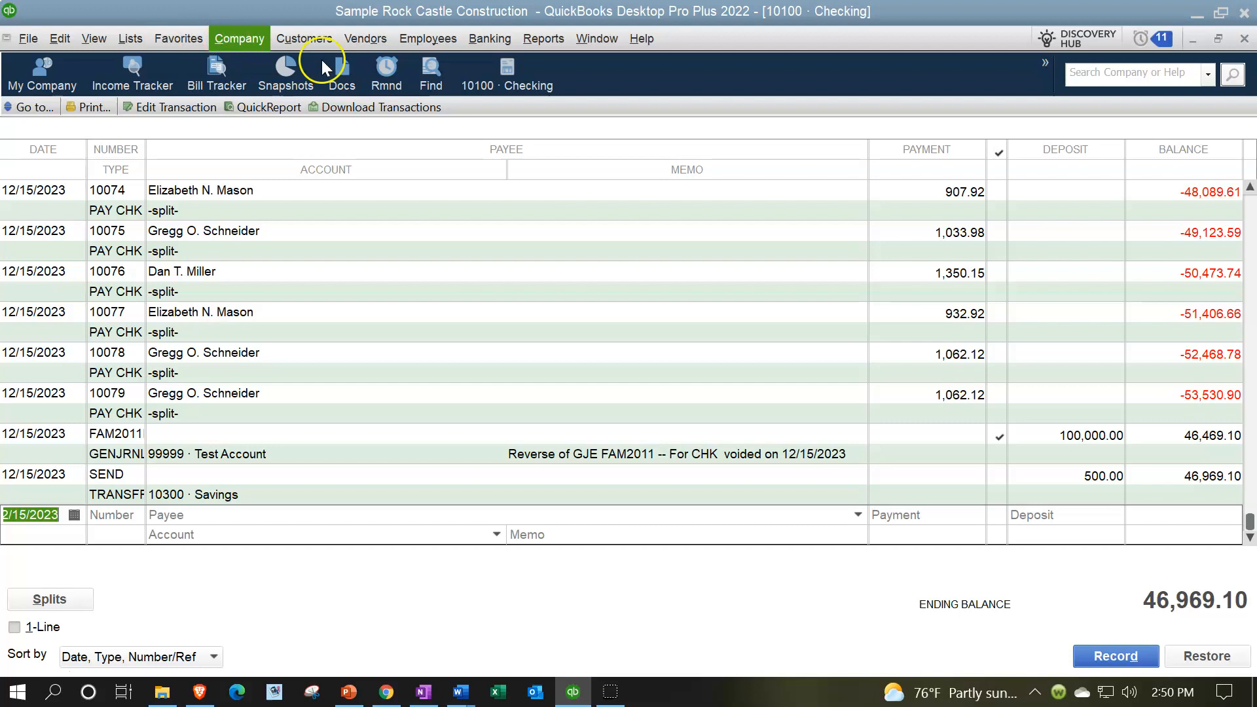
mouse_move(240, 39)
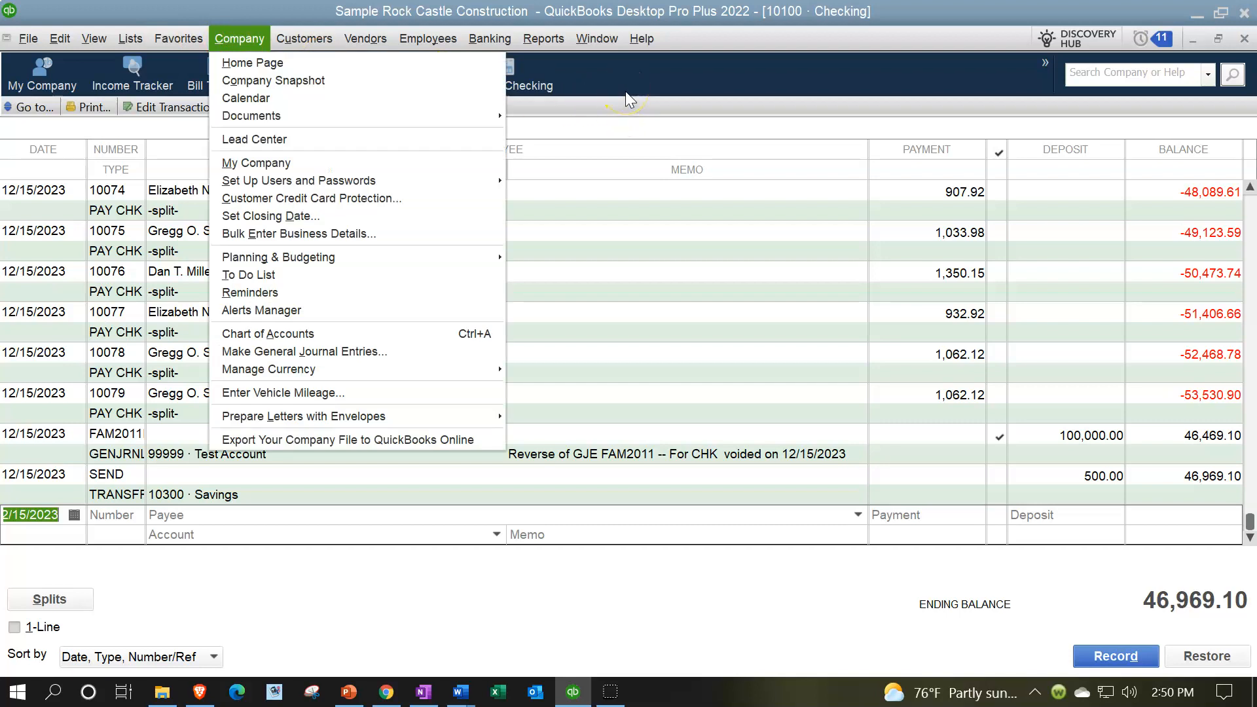
Open the Make General Journal Entries window.
click(626, 92)
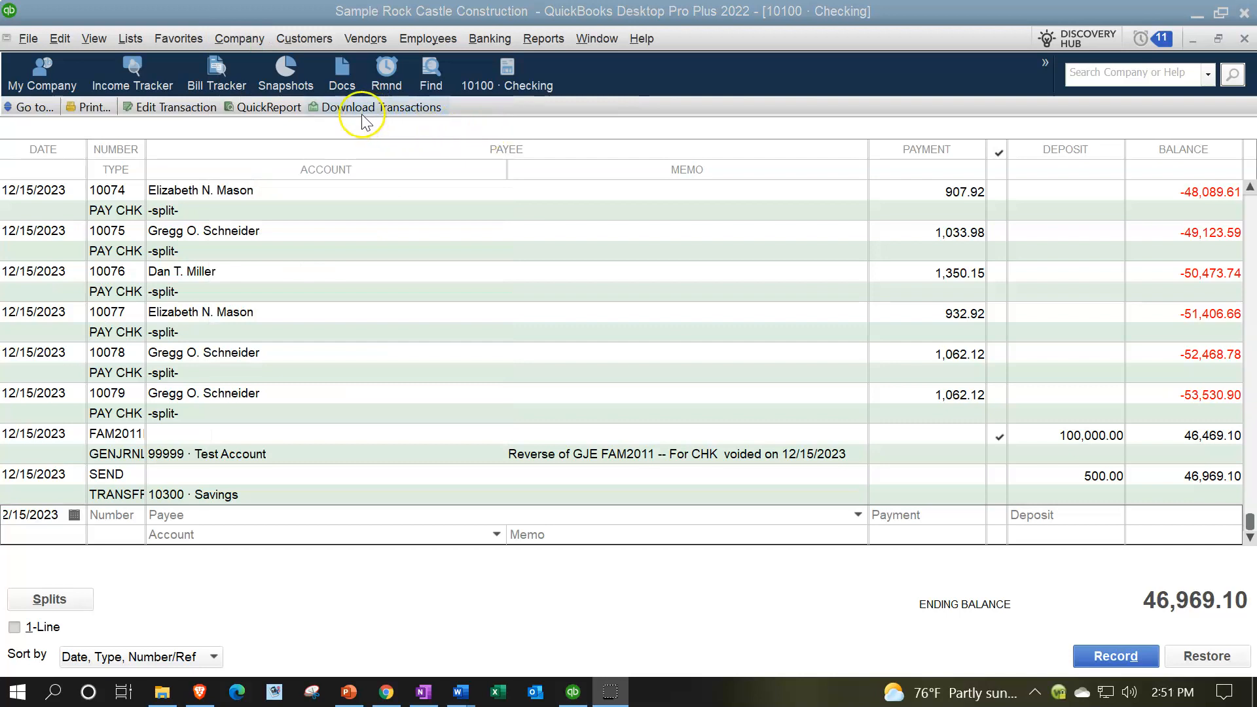
click(254, 46)
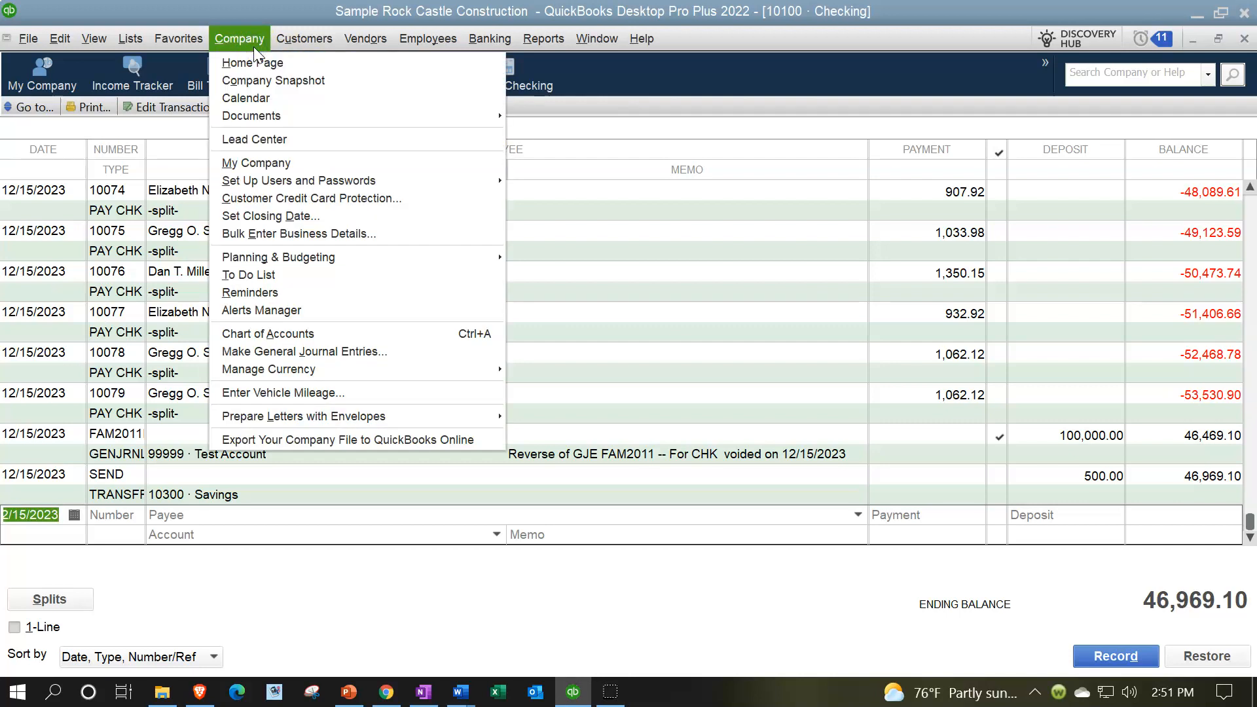
click(322, 352)
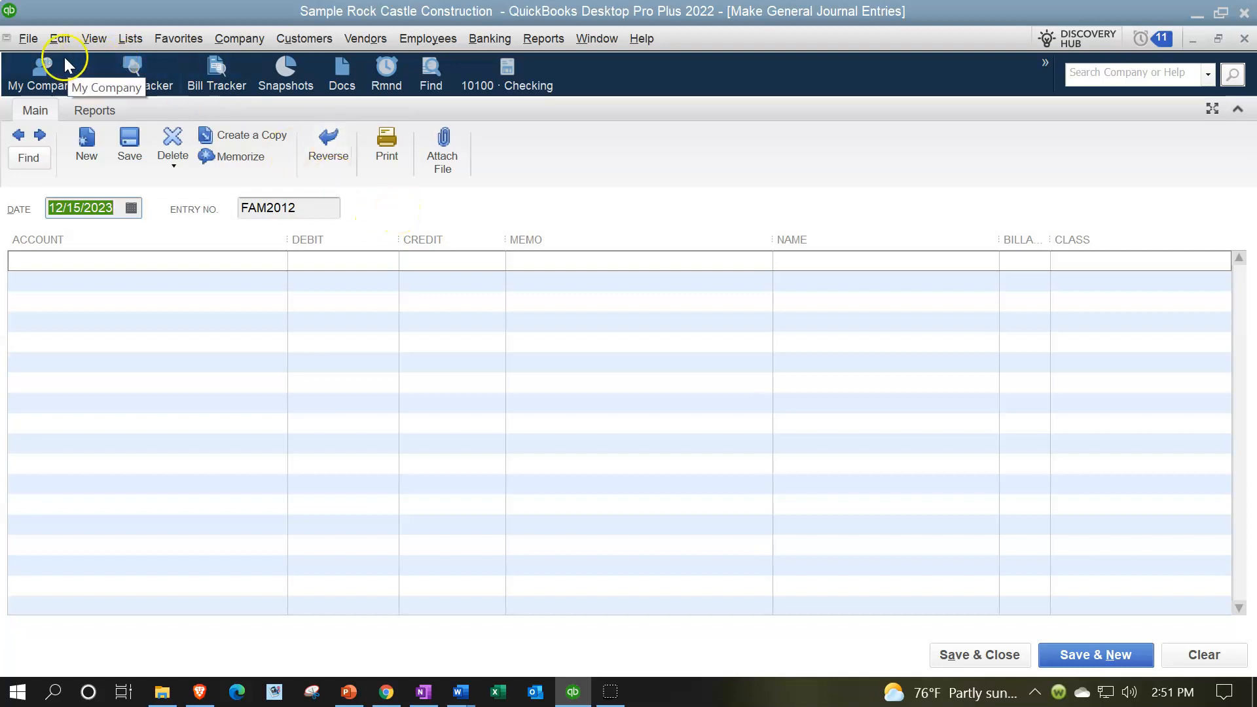
Add the Make General Journal Entries window to the icon bar using the fifth icon, keeping the label General Journal and description Make Journal Entry.
click(89, 38)
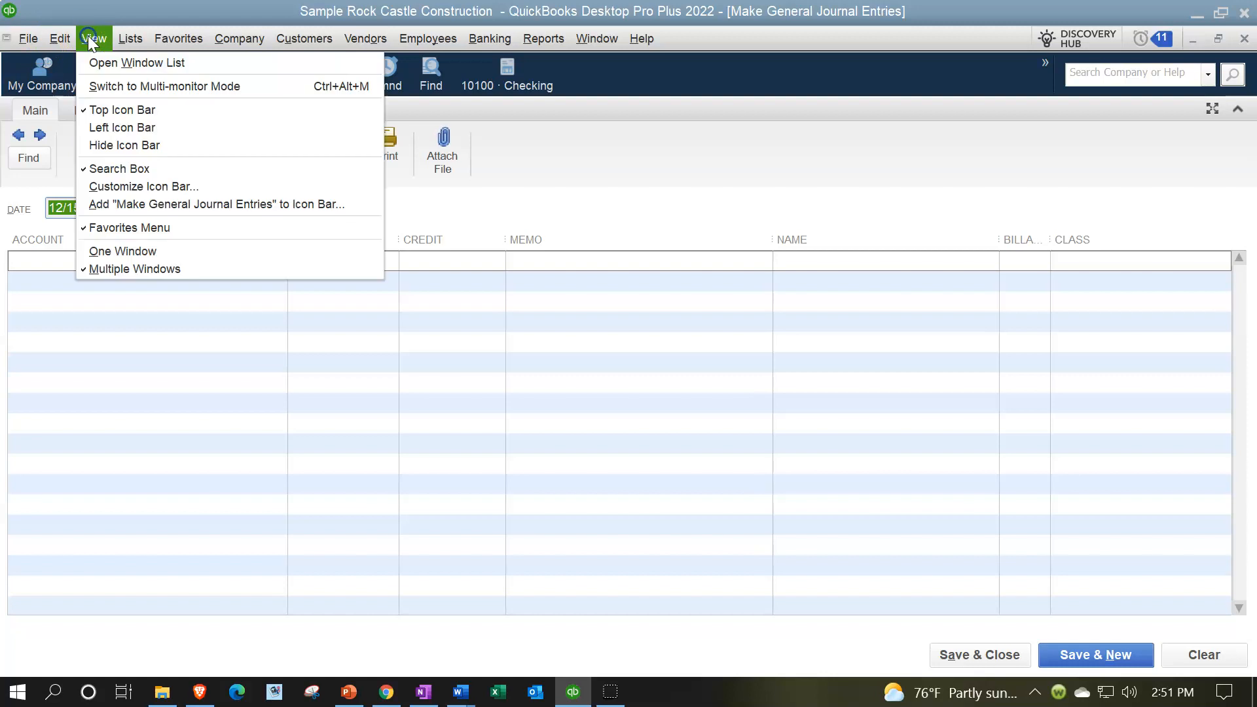
click(151, 202)
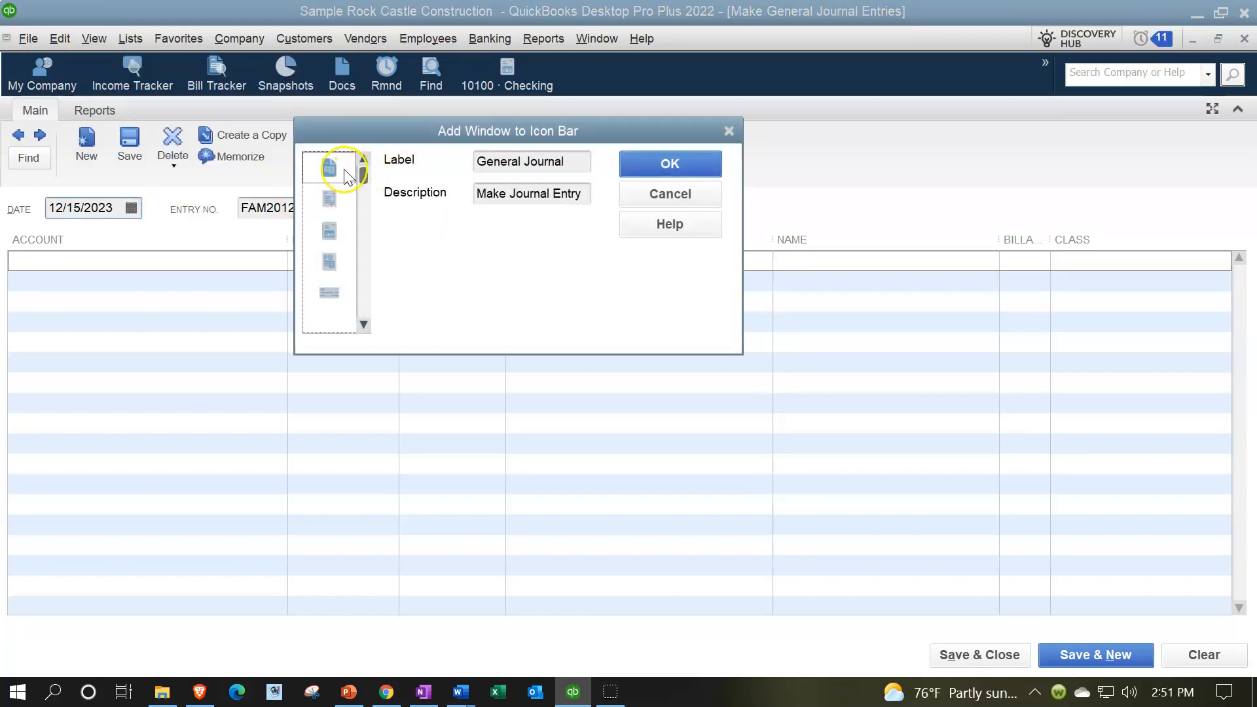
click(326, 264)
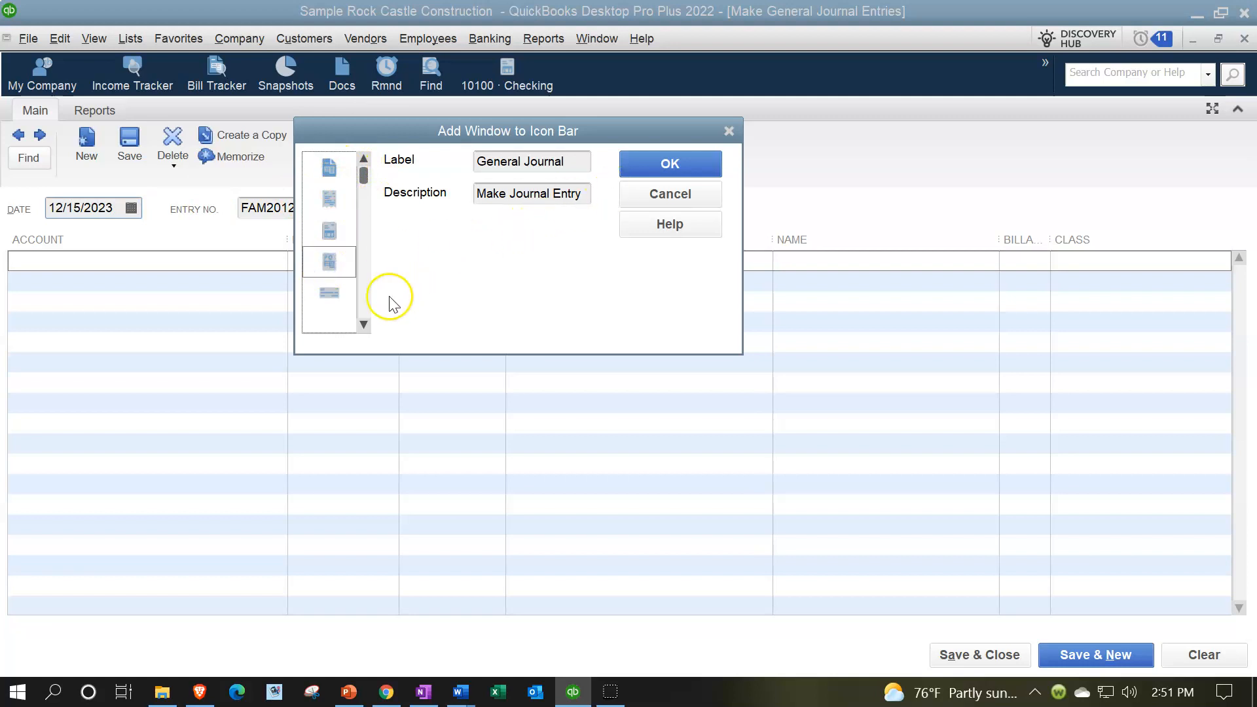
click(335, 290)
click(675, 157)
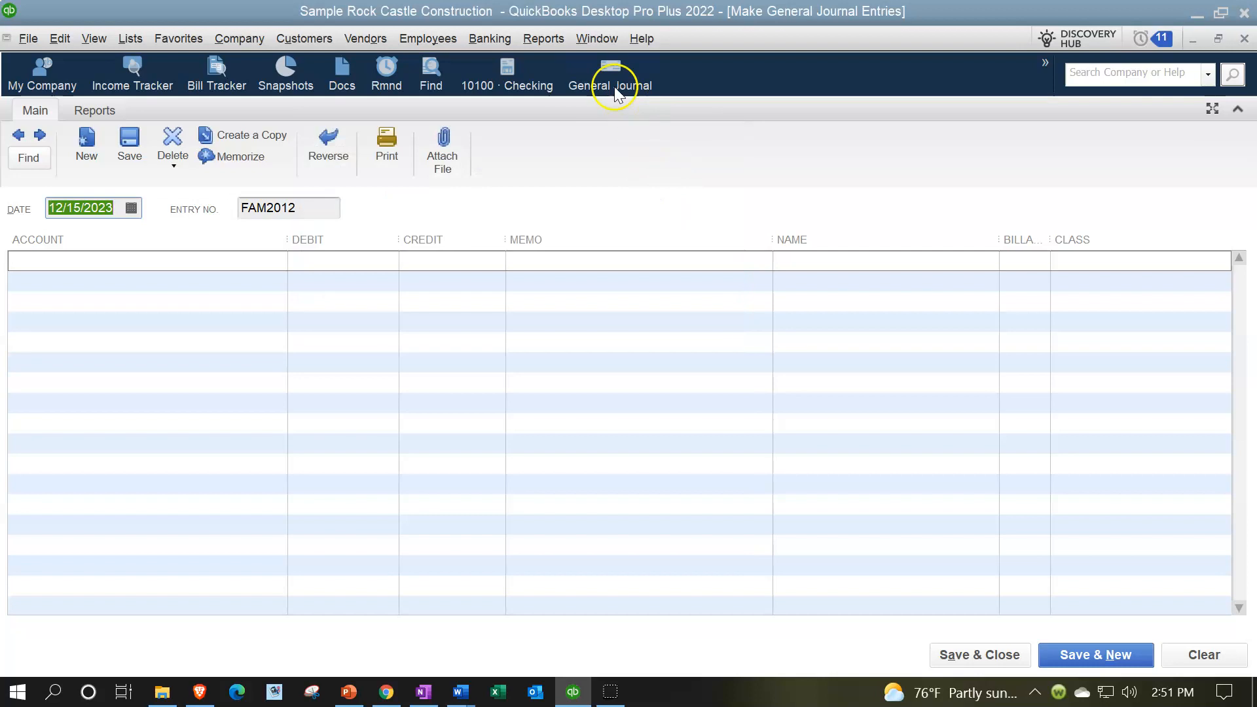
Close the journal entry and Checking register windows, and reopen the journal entry form through its General Journal icon bar shortcut.
click(1245, 39)
click(1245, 39)
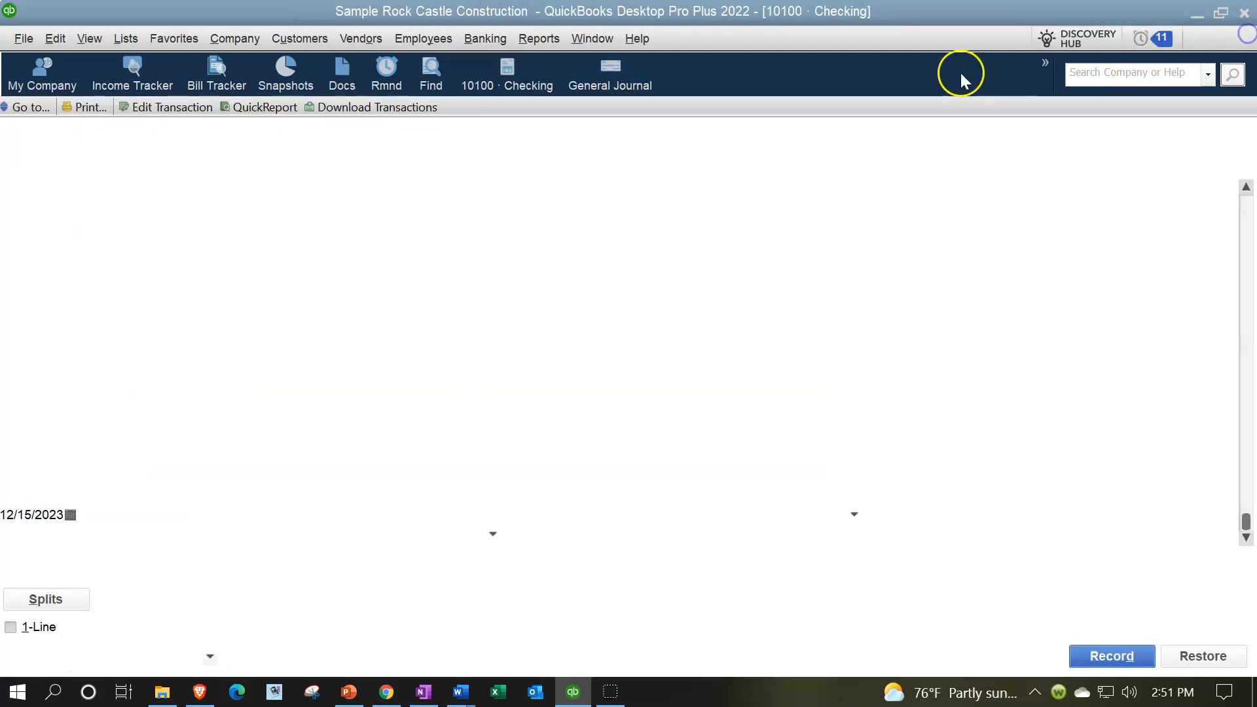
click(610, 71)
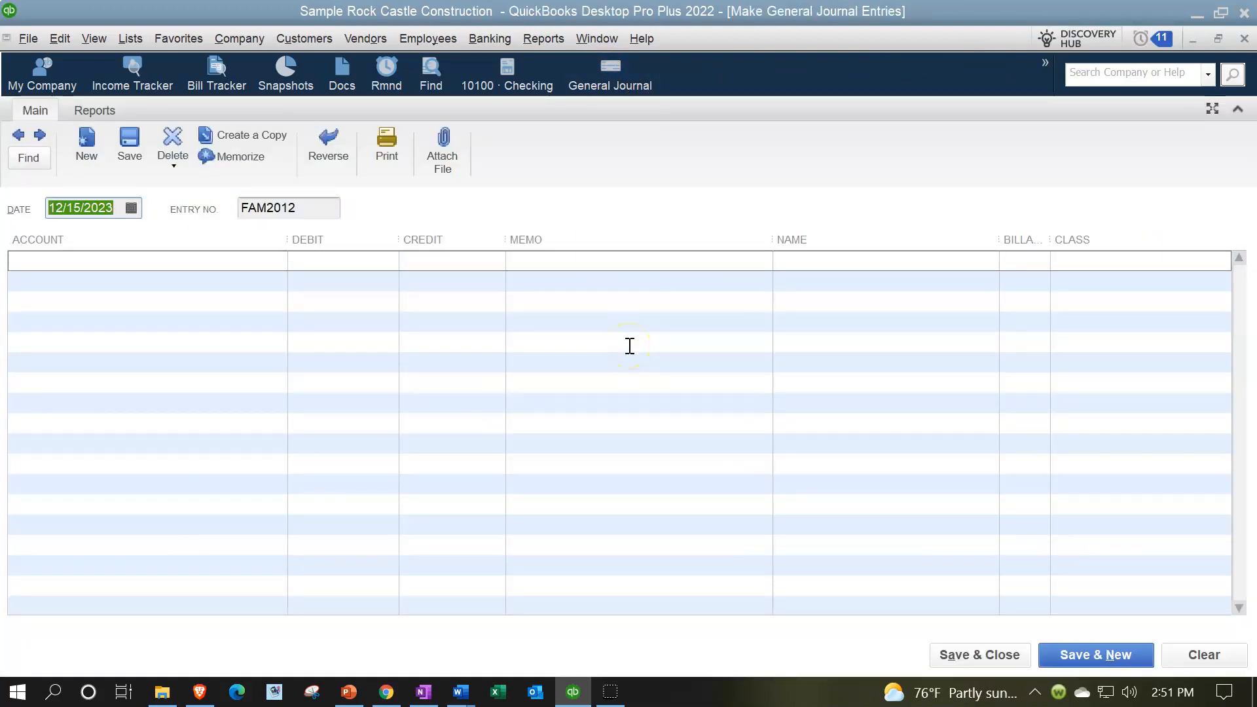
click(630, 346)
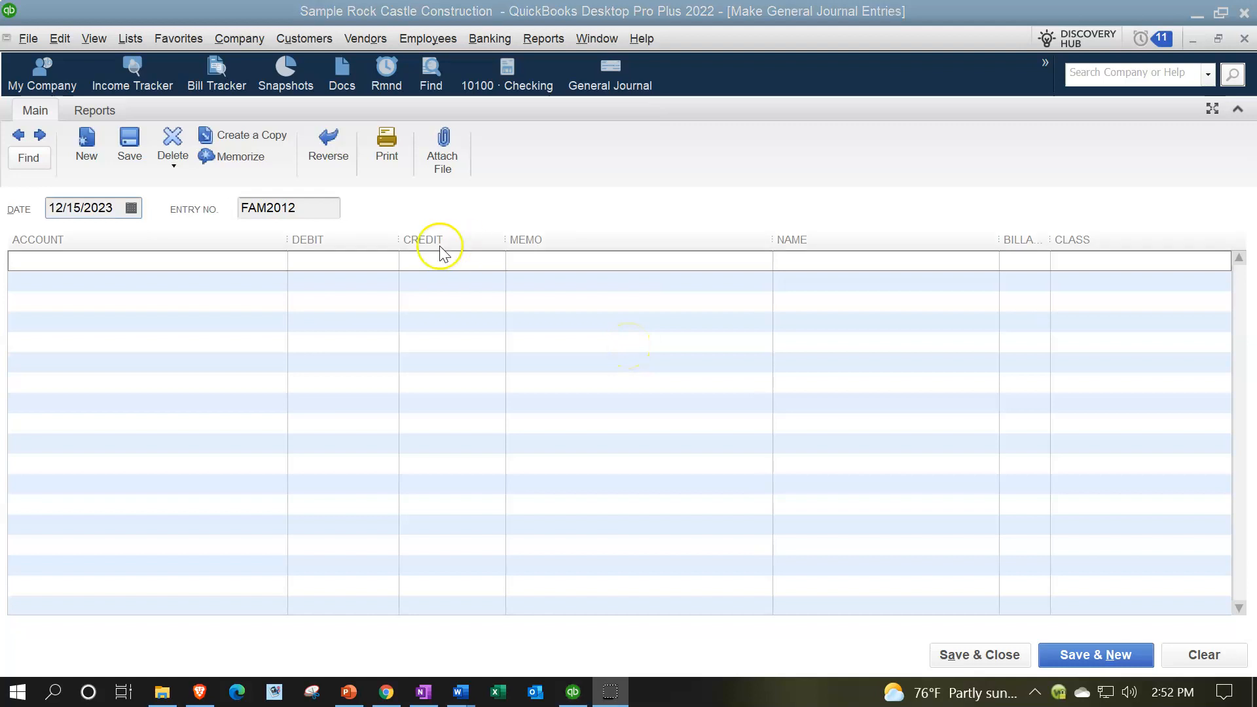
Switch the display from the top icon bar back to the left icon bar.
click(96, 38)
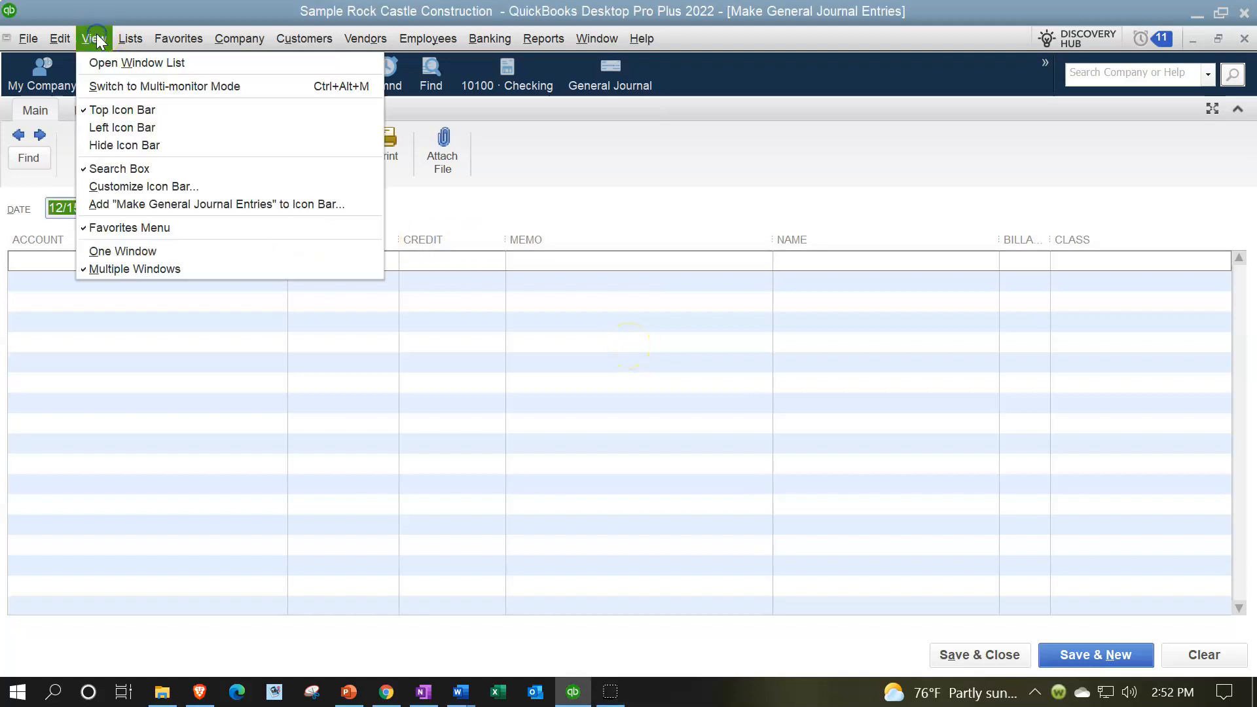
click(113, 127)
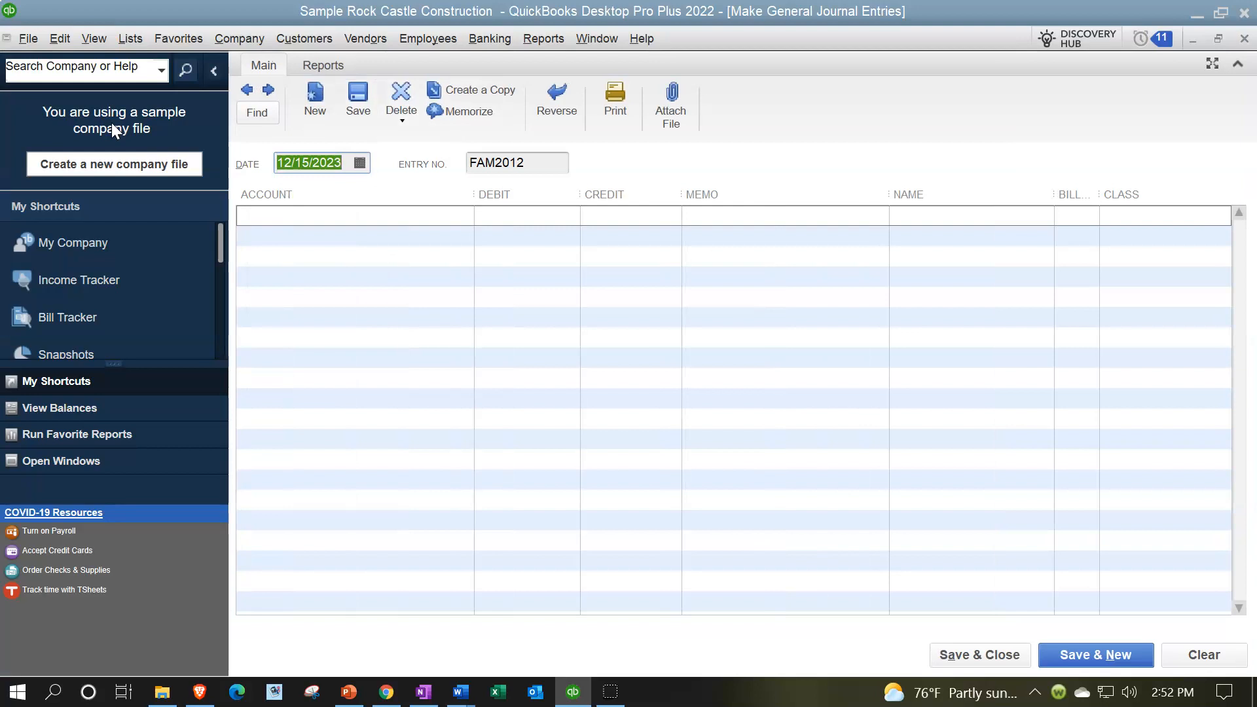
Show the list of open windows in the icon bar and switch to the Home window from it.
click(92, 46)
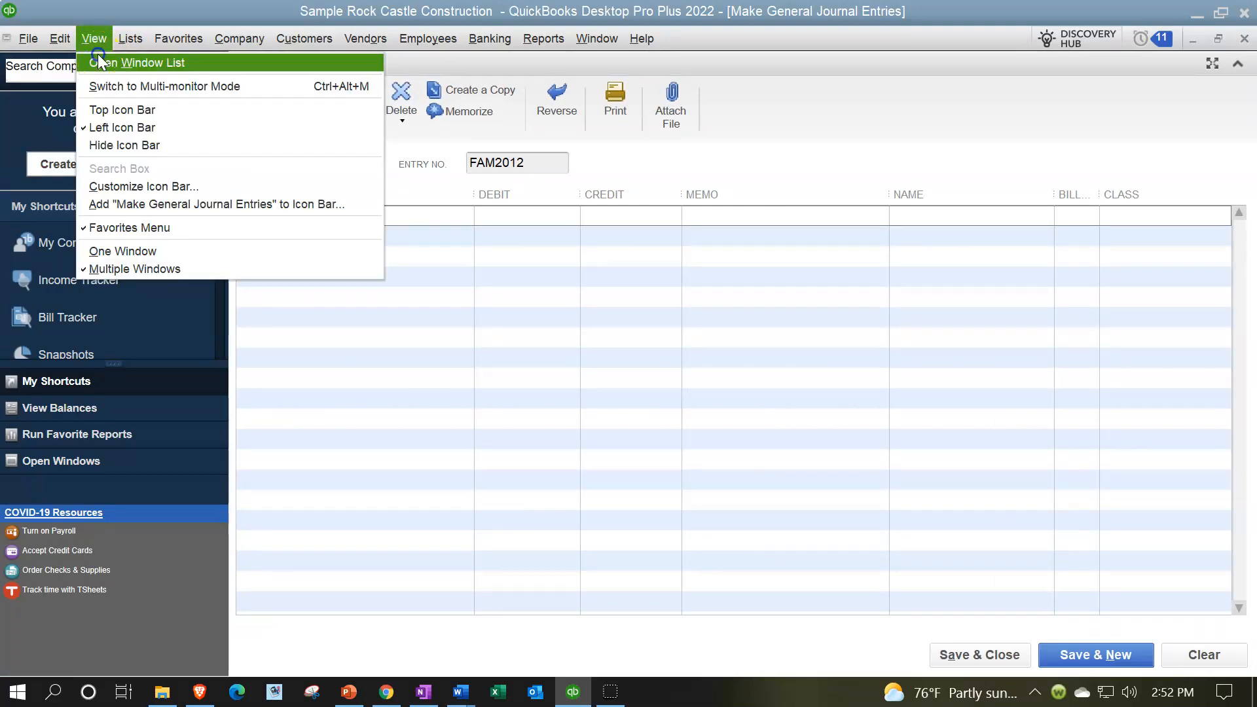
click(98, 62)
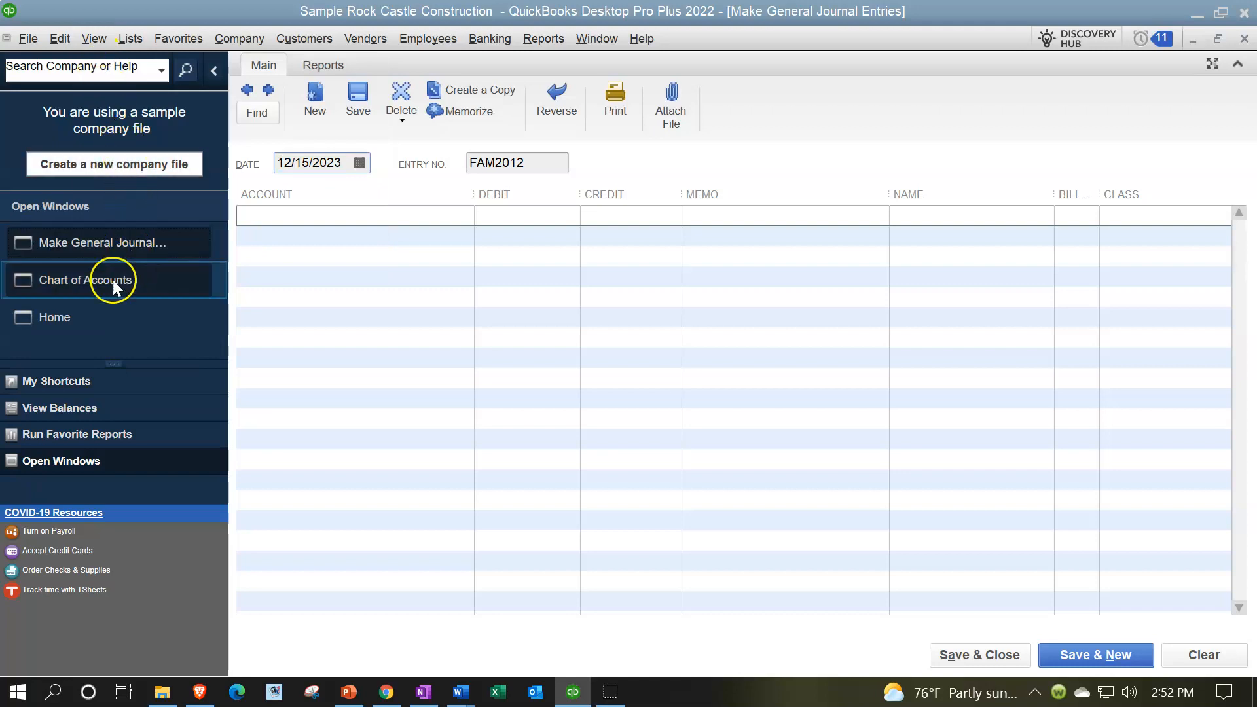
click(74, 318)
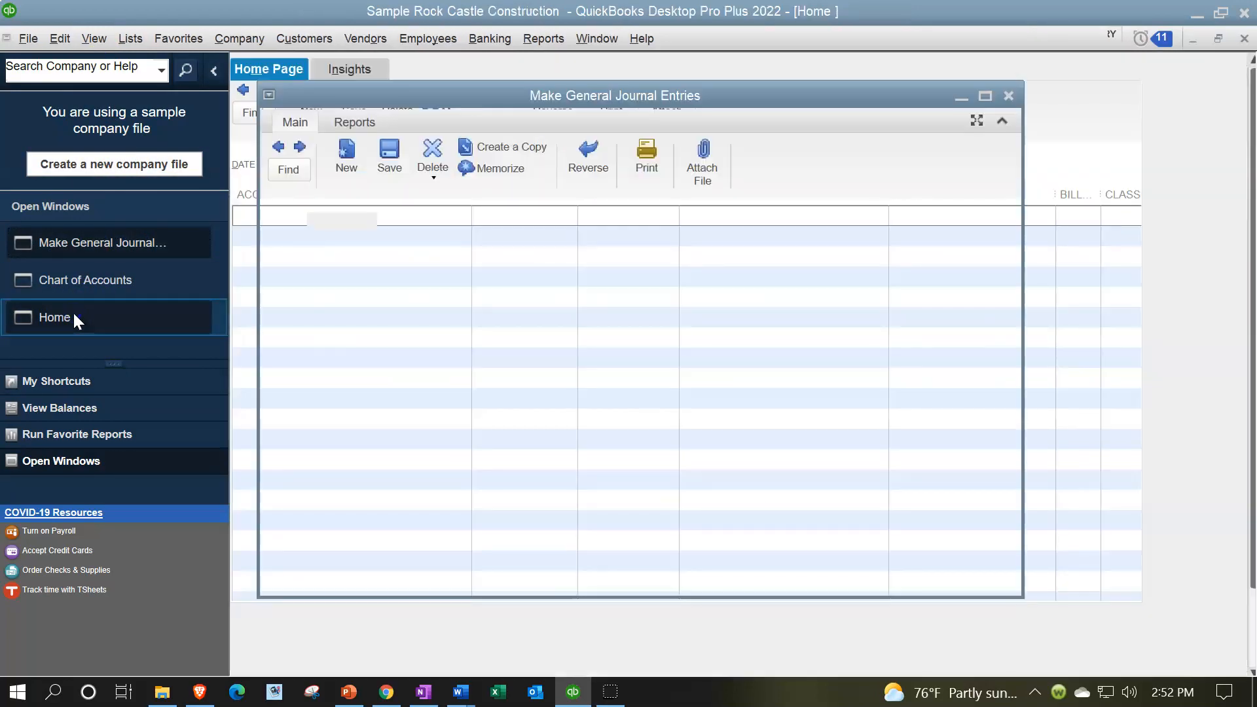